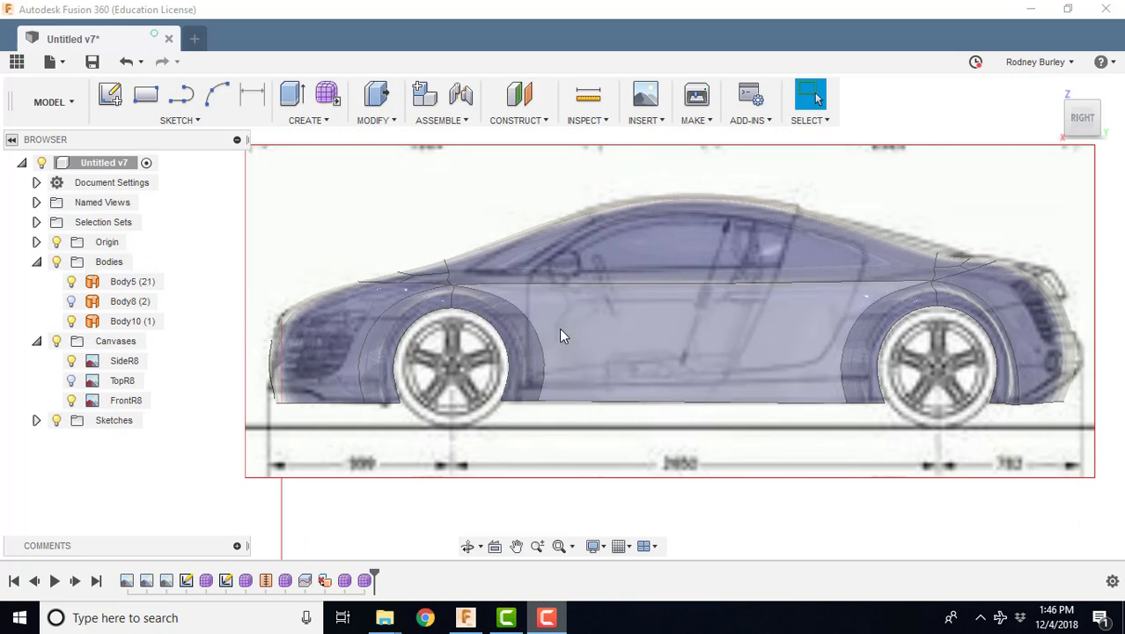
{"action": "scroll", "coordinate": [408, 320], "scroll_direction": "up", "scroll_amount": 2}
{"action": "left_click", "coordinate": [367, 350]}
{"action": "scroll", "coordinate": [368, 350], "scroll_direction": "down", "scroll_amount": 2}
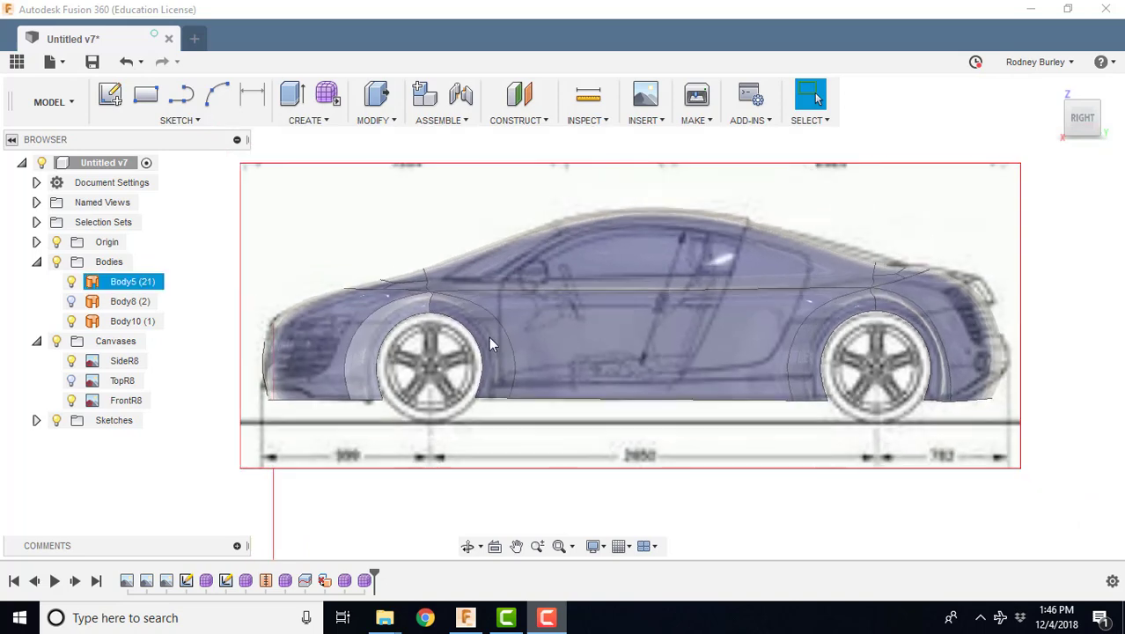
{"action": "scroll", "coordinate": [357, 318], "scroll_direction": "up", "scroll_amount": 1}
{"action": "left_click", "coordinate": [351, 330]}
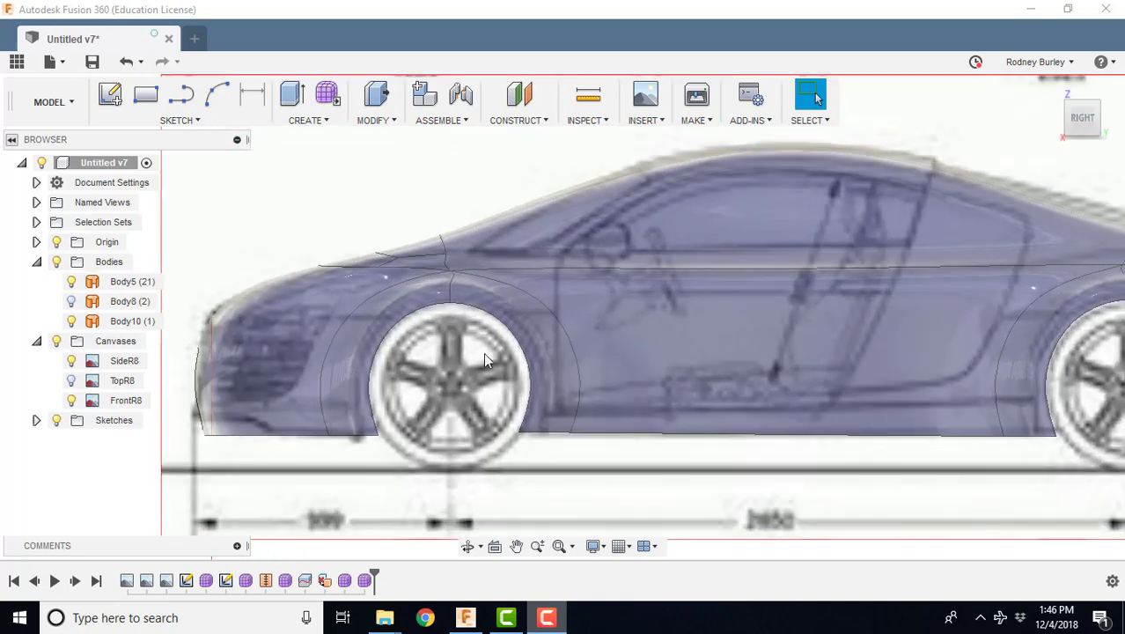
- Start a new sketch on the YZ origin plane, parallel to the side view of the car
{"action": "scroll", "coordinate": [483, 352], "scroll_direction": "down", "scroll_amount": 1}
{"action": "left_click", "coordinate": [111, 95]}
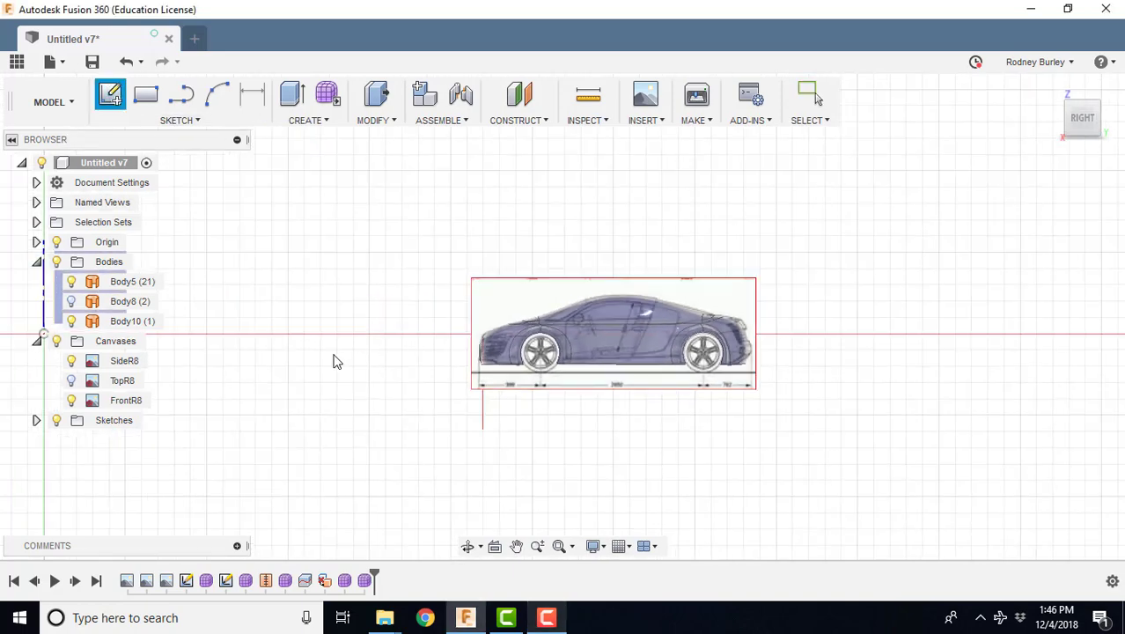
{"action": "left_click", "coordinate": [284, 292]}
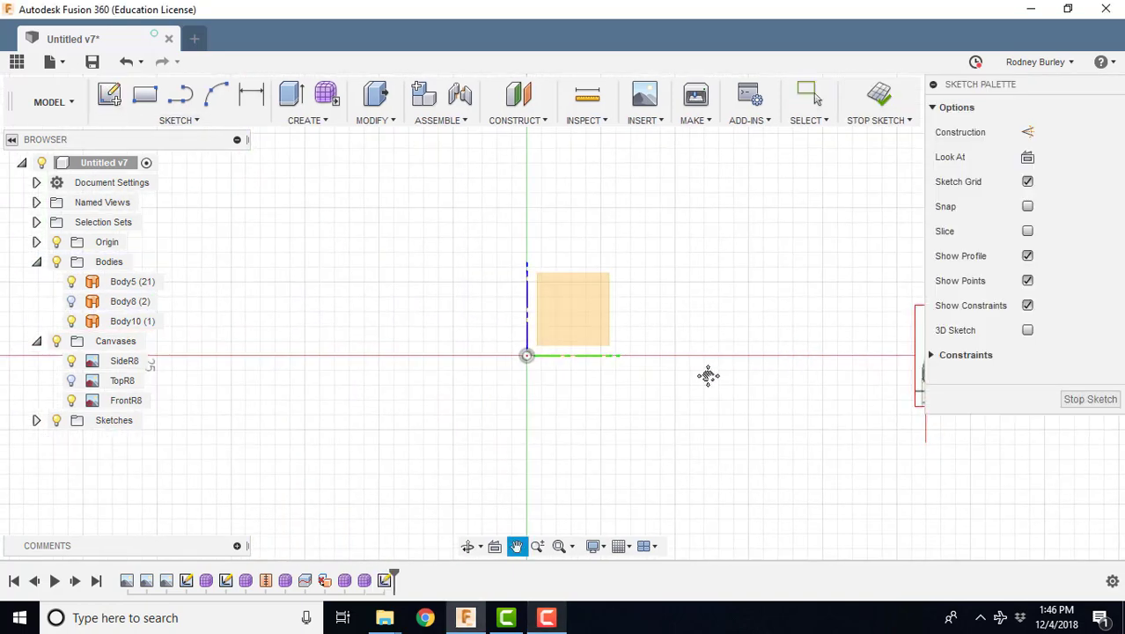
{"action": "middle_click_drag", "start_coordinate": [708, 374], "coordinate": [421, 371]}
{"action": "scroll", "coordinate": [646, 422], "scroll_direction": "up", "scroll_amount": 6}
{"action": "middle_click_drag", "start_coordinate": [687, 423], "coordinate": [486, 389]}
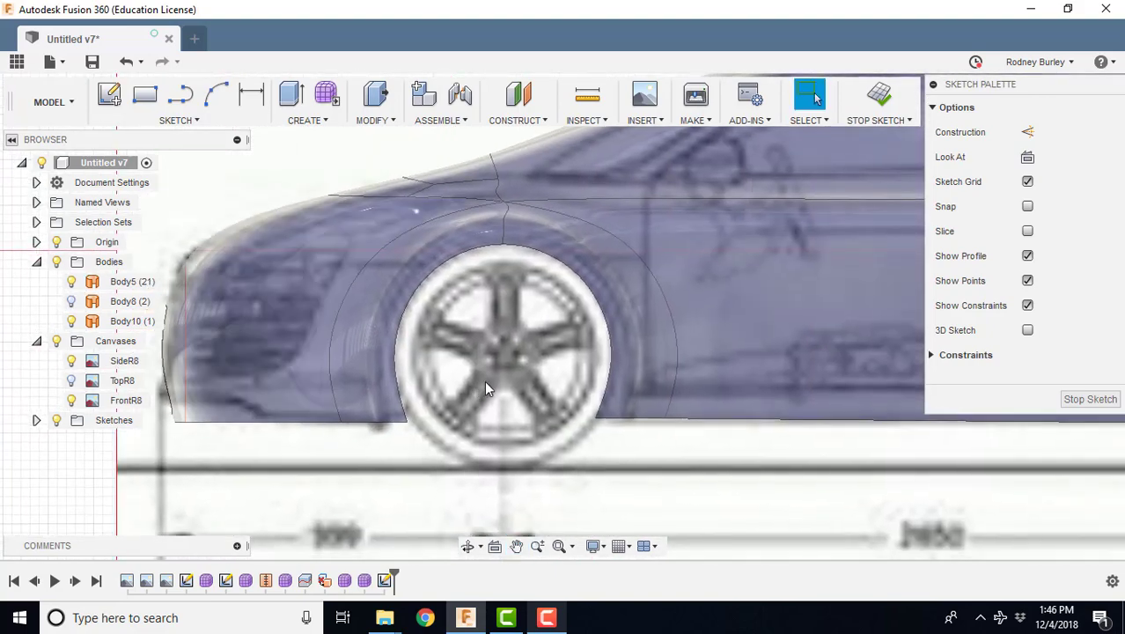
- Sketch a center-diameter circle about 2.22 mm across over the front wheel, centred on its hub
{"action": "left_click", "coordinate": [157, 123]}
{"action": "mouse_move", "coordinate": [148, 199]}
{"action": "left_click", "coordinate": [282, 199]}
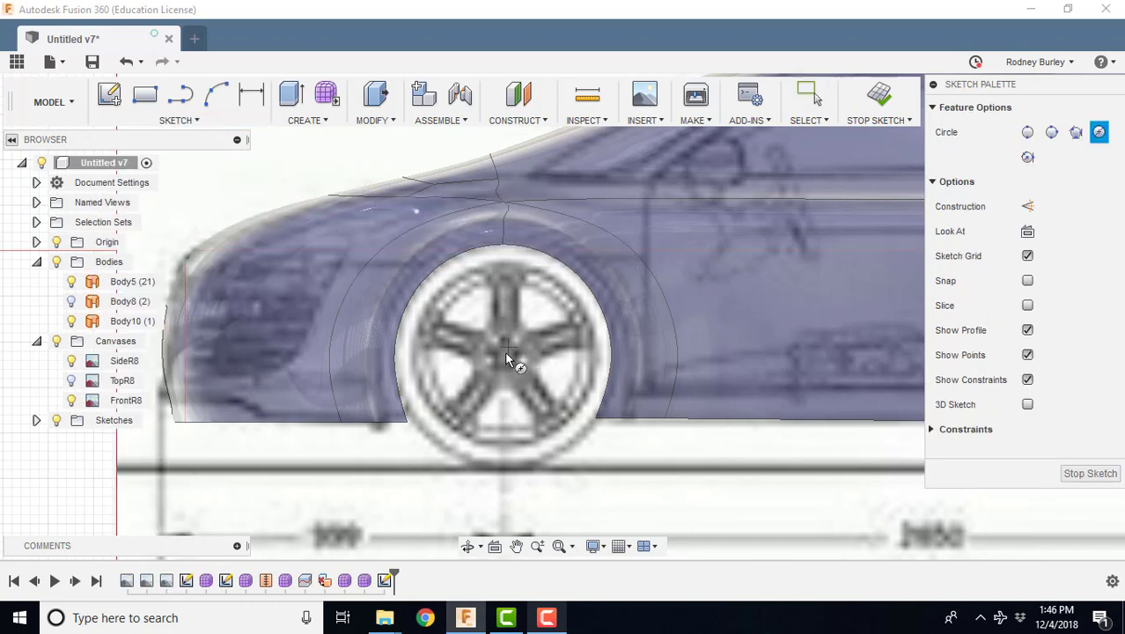
{"action": "left_click", "coordinate": [506, 357]}
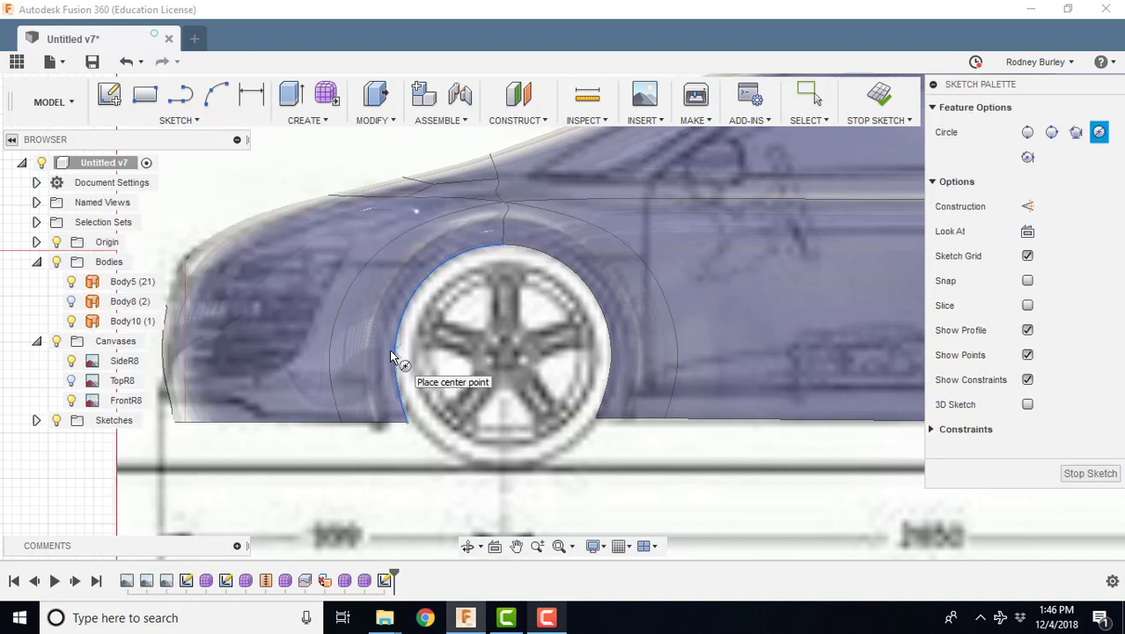
{"action": "left_click", "coordinate": [507, 357]}
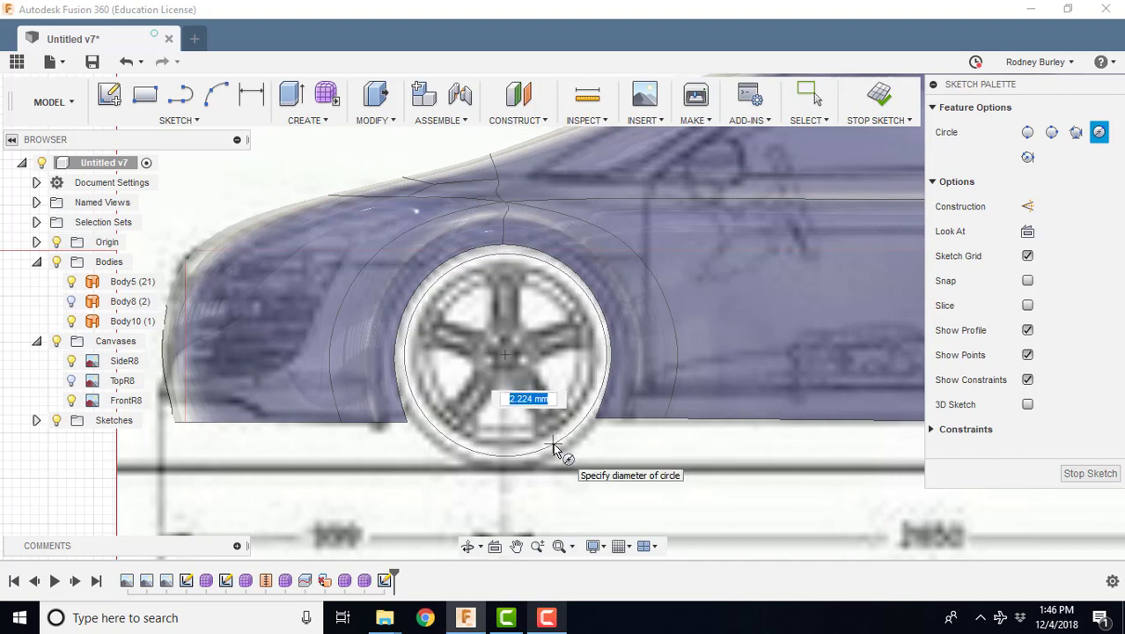
{"action": "left_click", "coordinate": [555, 449]}
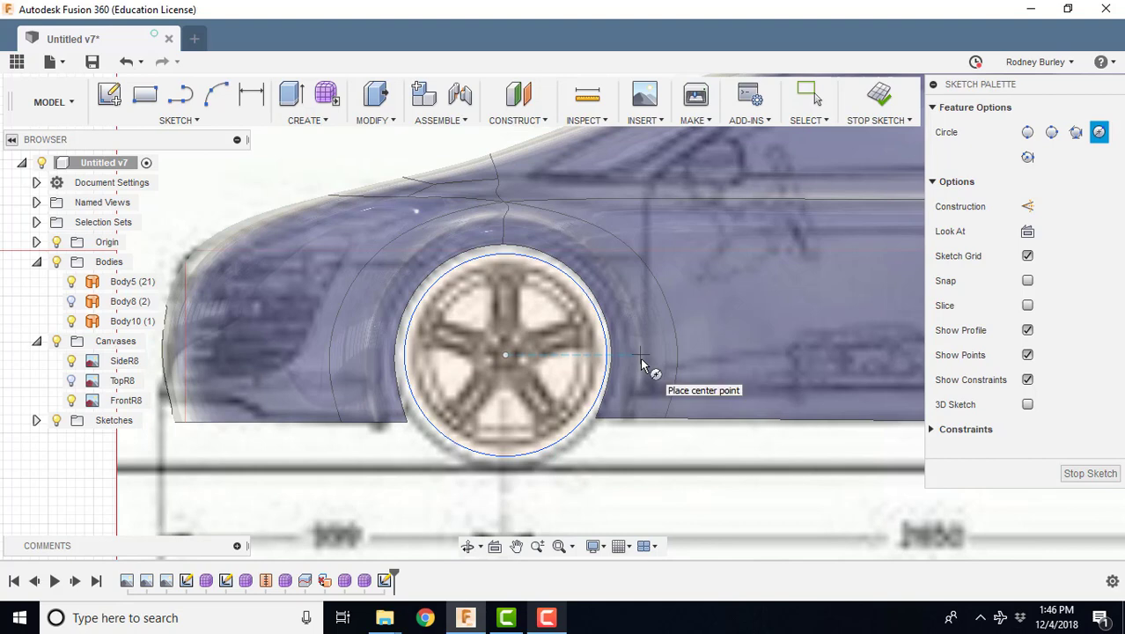
- Leave the circle command and undo the circle drawn over the front wheel
{"action": "scroll", "coordinate": [617, 346], "scroll_direction": "up", "scroll_amount": 1}
{"action": "scroll", "coordinate": [615, 344], "scroll_direction": "down", "scroll_amount": 1}
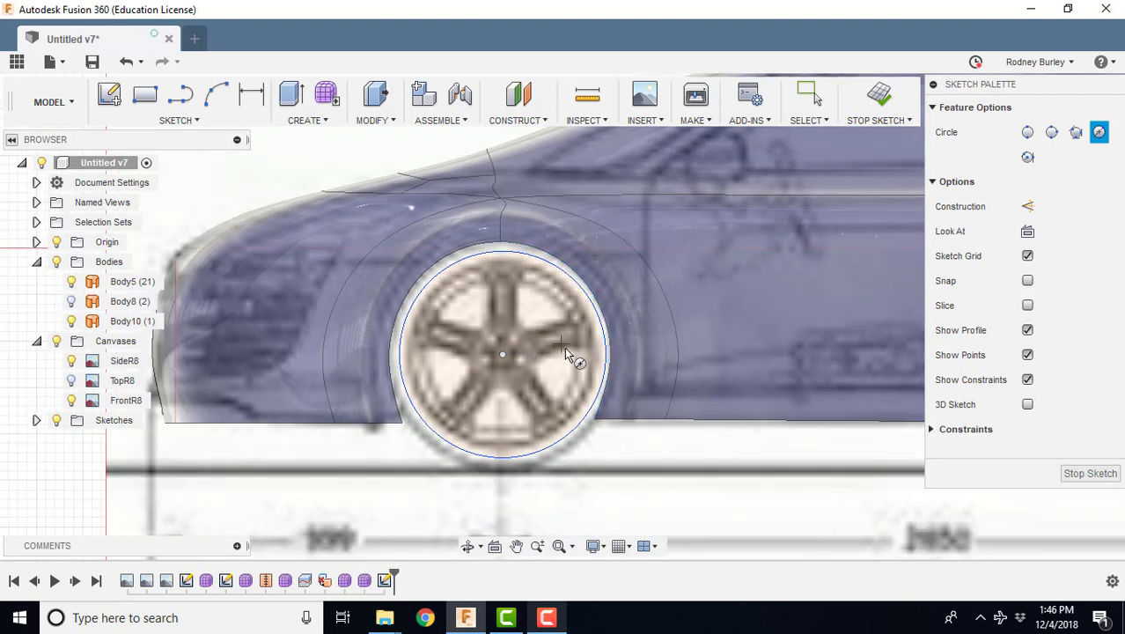
{"action": "key", "text": "Escape"}
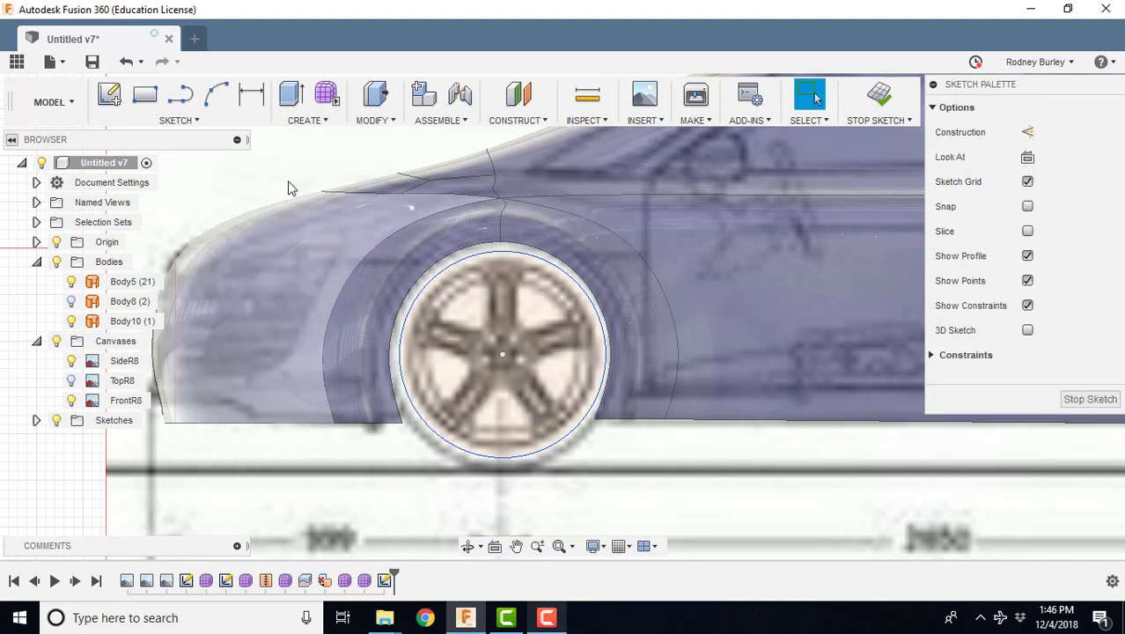
{"action": "left_click", "coordinate": [127, 65]}
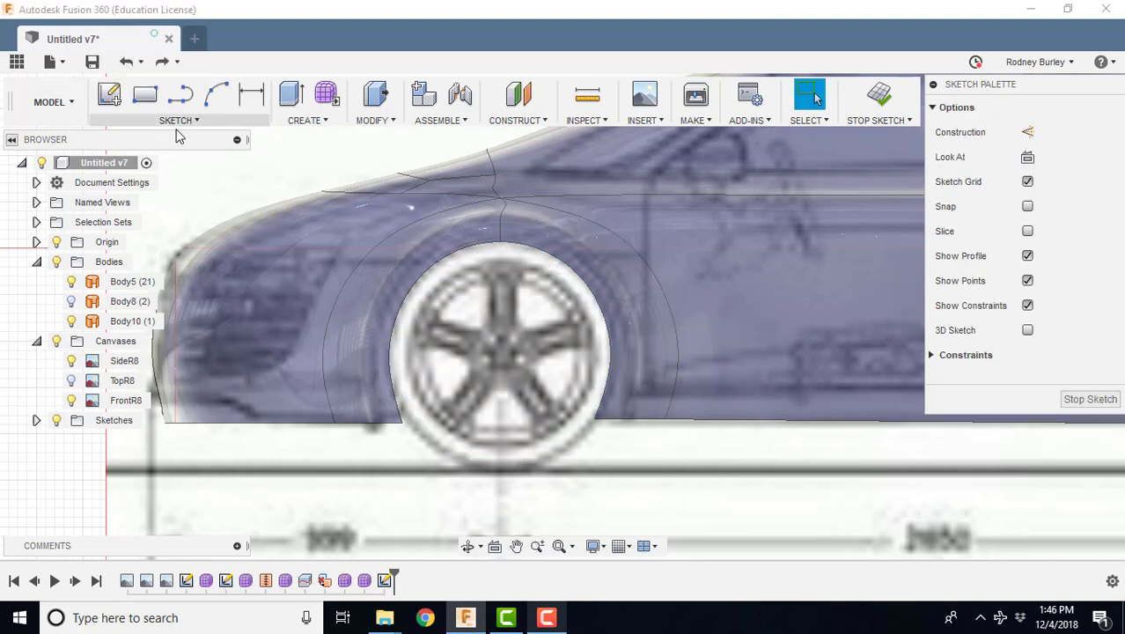
- Sketch a center-diameter circle from the front wheel's hub, just inside the edge of the wheel arch opening
{"action": "left_click", "coordinate": [179, 119]}
{"action": "mouse_move", "coordinate": [143, 197]}
{"action": "left_click", "coordinate": [224, 200]}
{"action": "scroll", "coordinate": [564, 378], "scroll_direction": "up", "scroll_amount": 3}
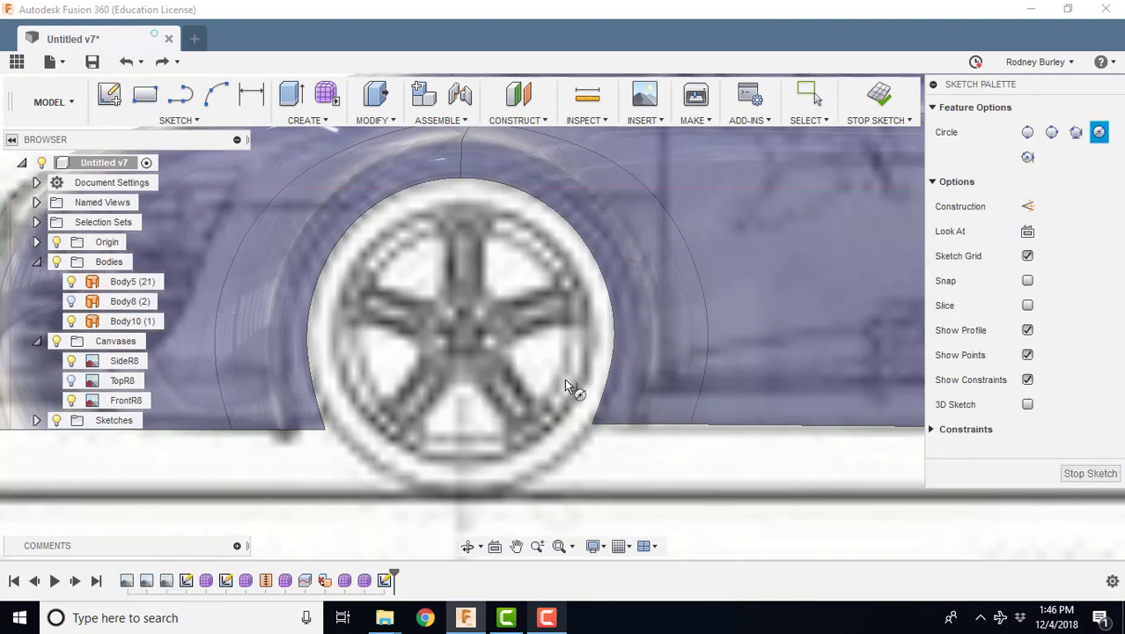
{"action": "left_click", "coordinate": [450, 331]}
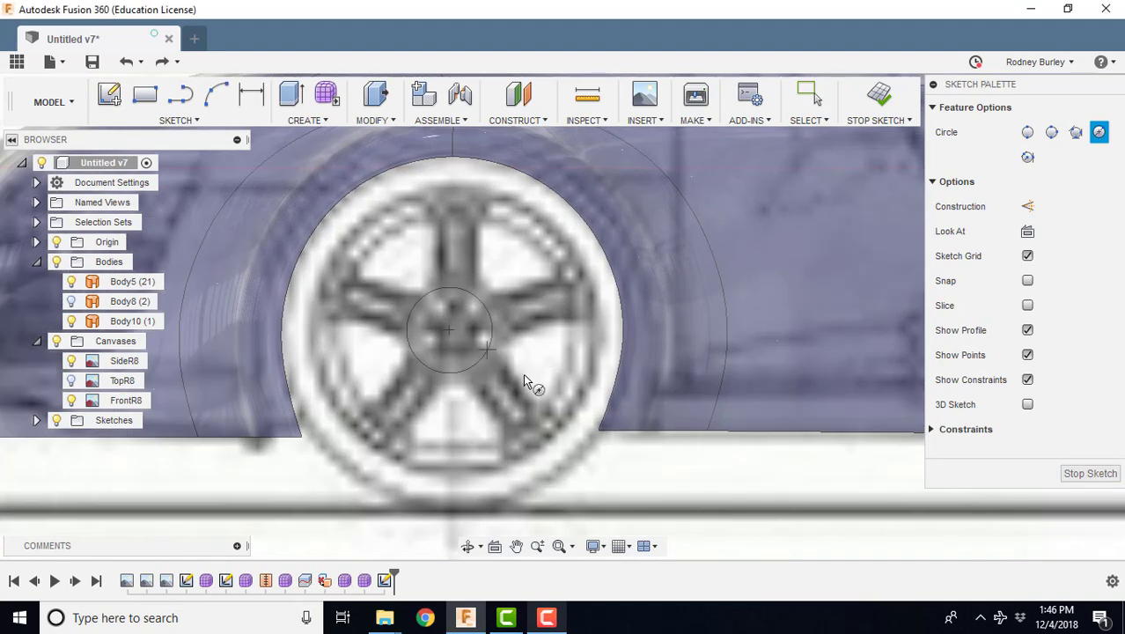
{"action": "left_click", "coordinate": [585, 421]}
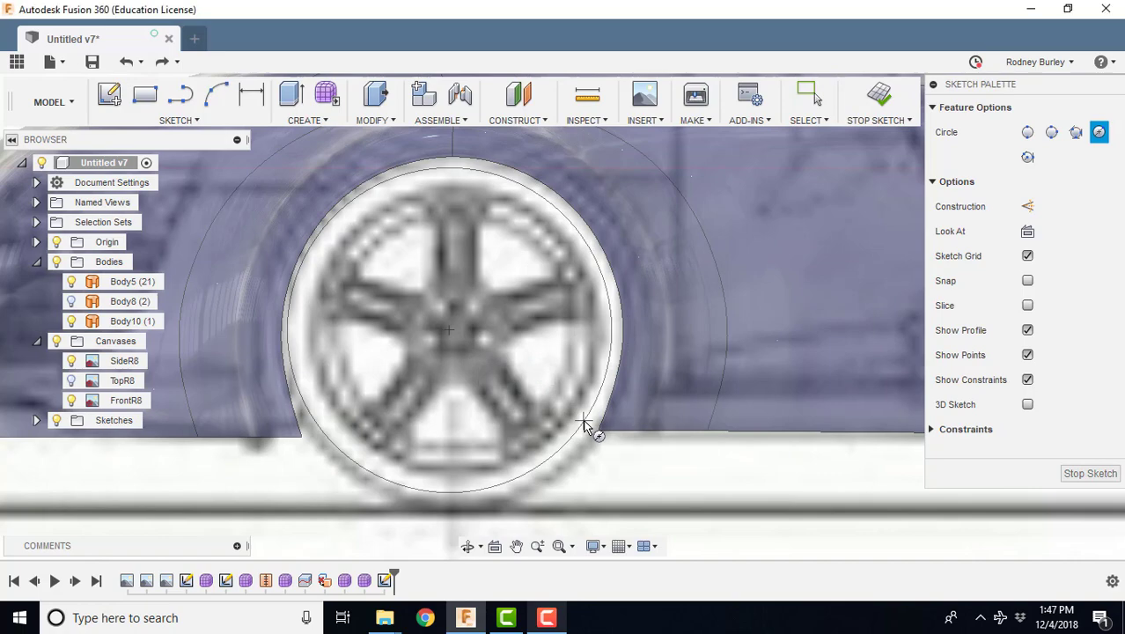
{"action": "scroll", "coordinate": [540, 368], "scroll_direction": "down", "scroll_amount": 1}
{"action": "right_click", "coordinate": [526, 345]}
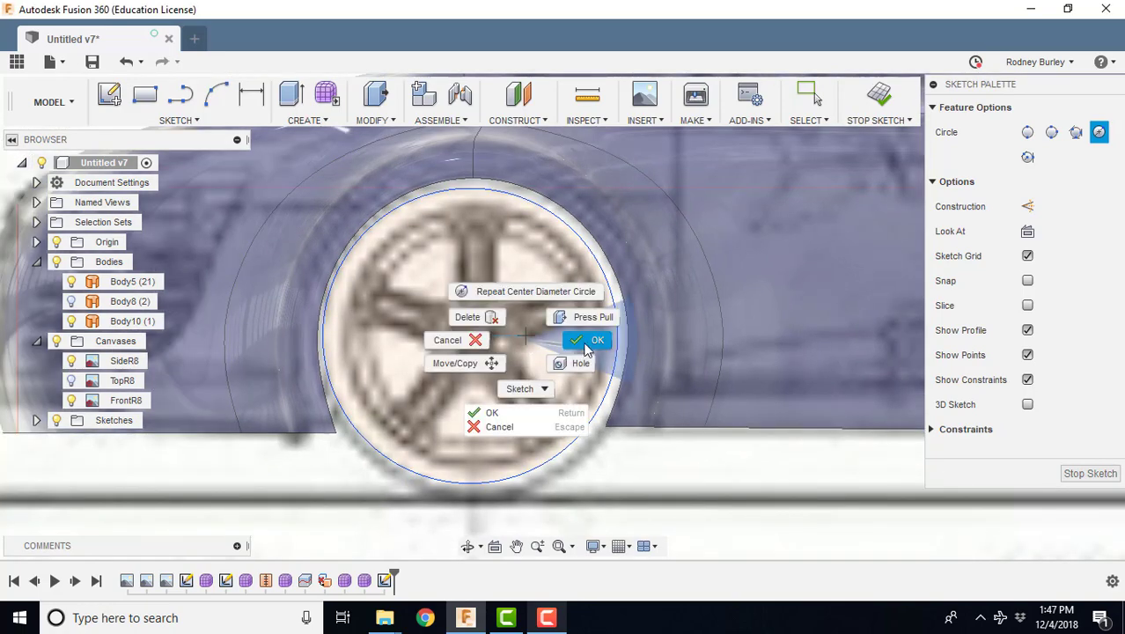
{"action": "left_click", "coordinate": [572, 330]}
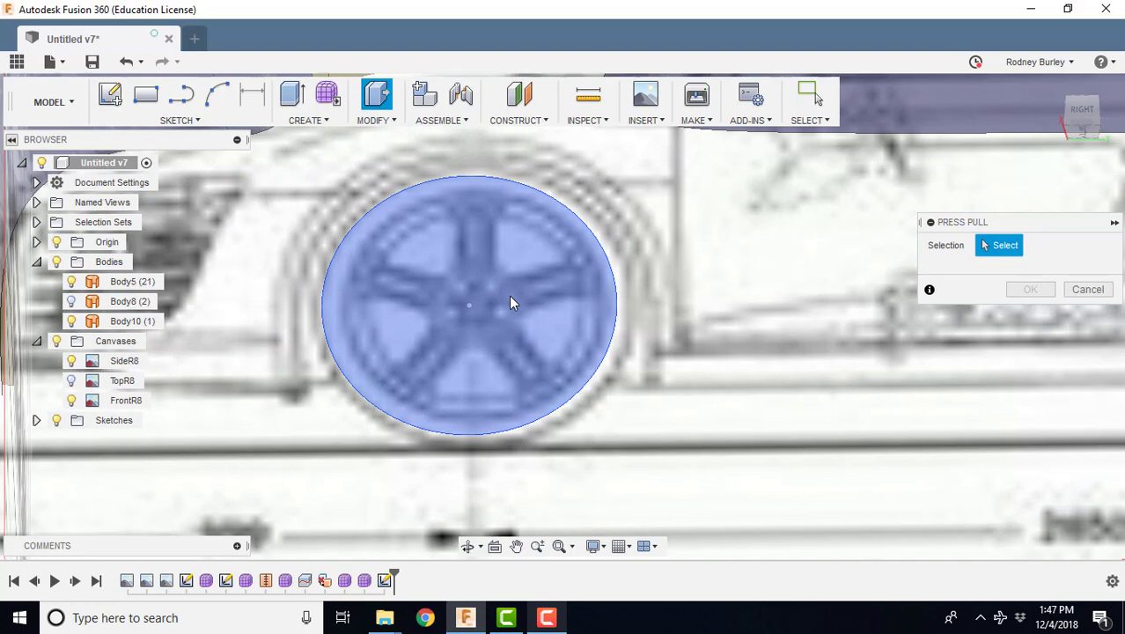
- Extrude the front wheel circle with Press Pull 4.60 mm outward to just inside the wheel arch, as a new body
{"action": "right_click", "coordinate": [513, 300]}
{"action": "left_click", "coordinate": [572, 272]}
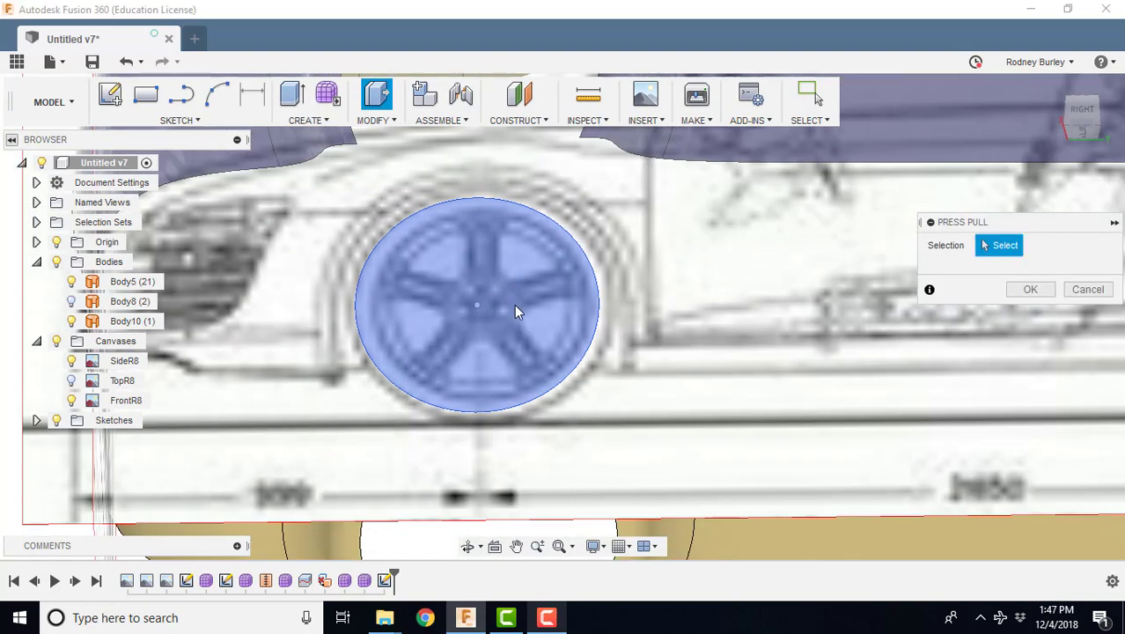
{"action": "left_click", "coordinate": [481, 299]}
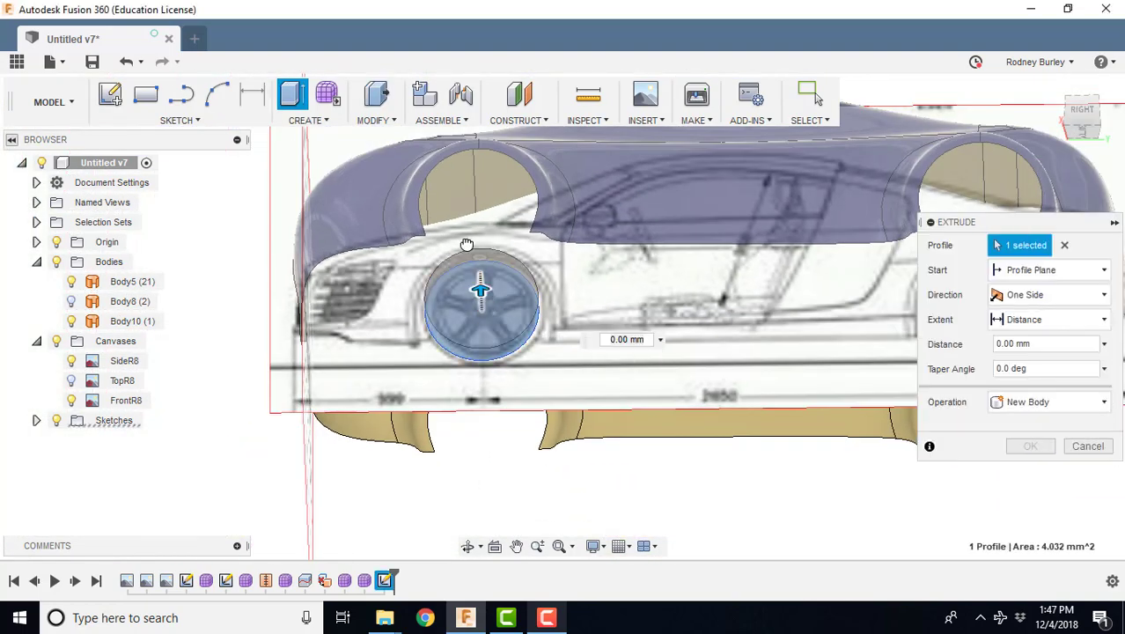
{"action": "middle_click_drag", "start_coordinate": [640, 468], "coordinate": [695, 407], "text": "shift"}
{"action": "left_click_drag", "start_coordinate": [695, 409], "coordinate": [679, 396]}
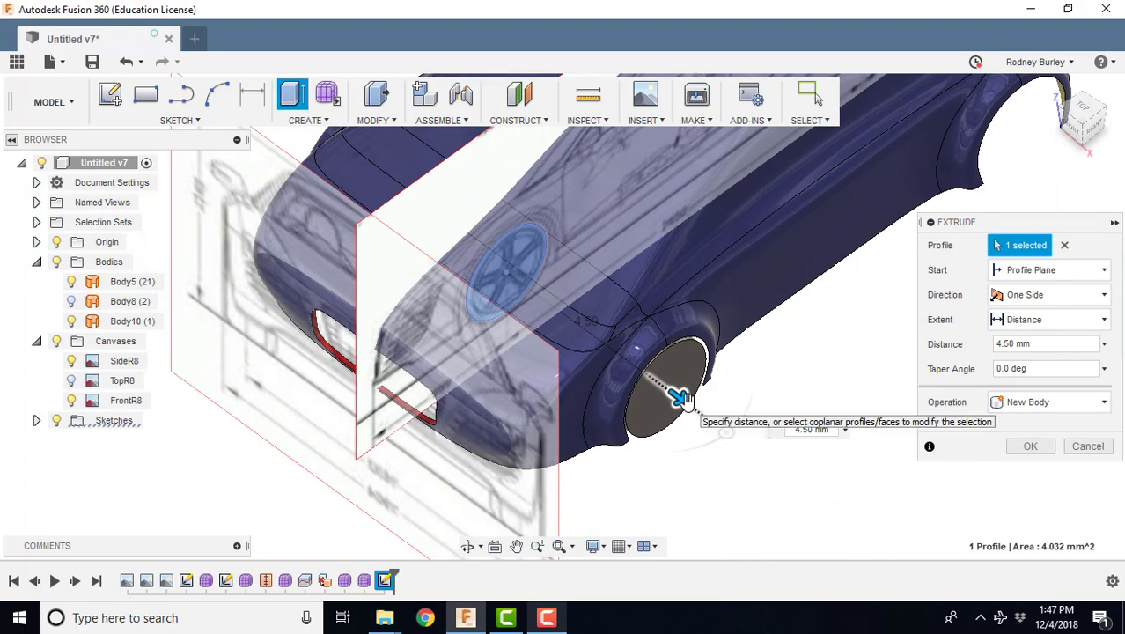
{"action": "scroll", "coordinate": [680, 396], "scroll_direction": "up", "scroll_amount": 5}
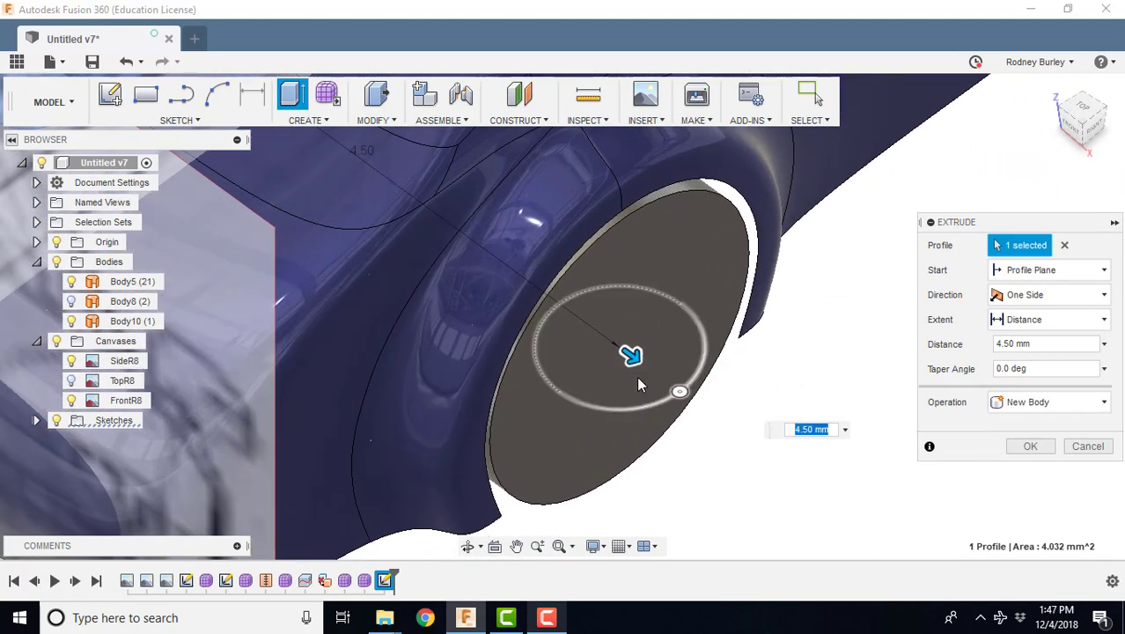
{"action": "left_click_drag", "start_coordinate": [638, 353], "coordinate": [642, 365]}
- Make the wheel extrusion two-sided with a Side 2 distance of -3.50 mm and finish it as a new body
{"action": "scroll", "coordinate": [655, 374], "scroll_direction": "down", "scroll_amount": 5}
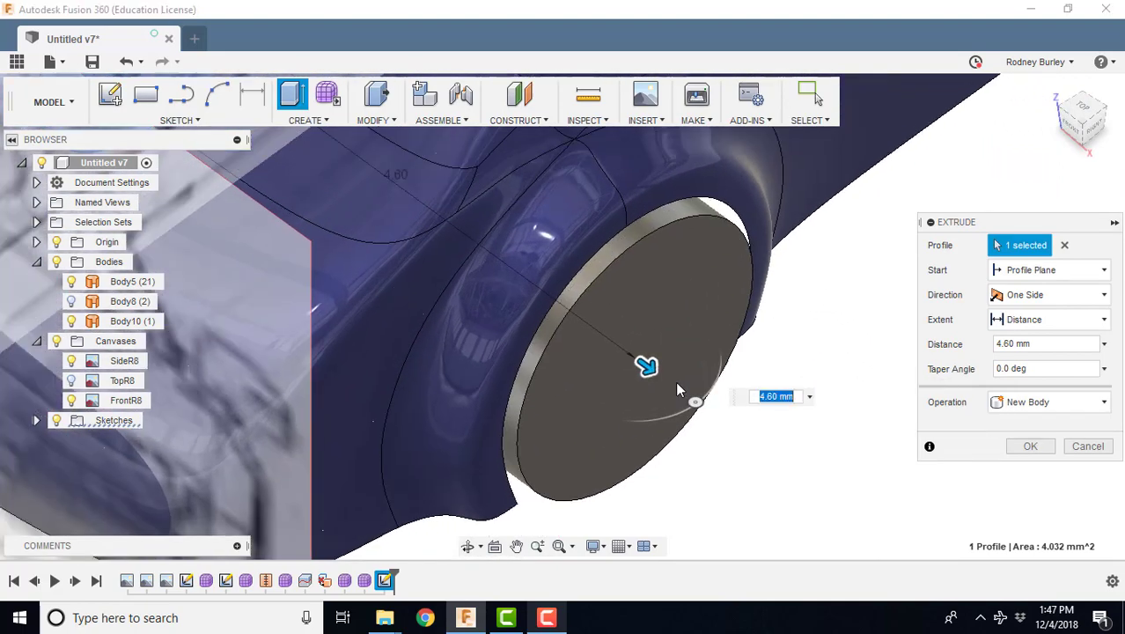
{"action": "middle_click_drag", "start_coordinate": [711, 425], "coordinate": [695, 176], "text": "shift"}
{"action": "left_click", "coordinate": [1000, 298]}
{"action": "left_click", "coordinate": [1014, 337]}
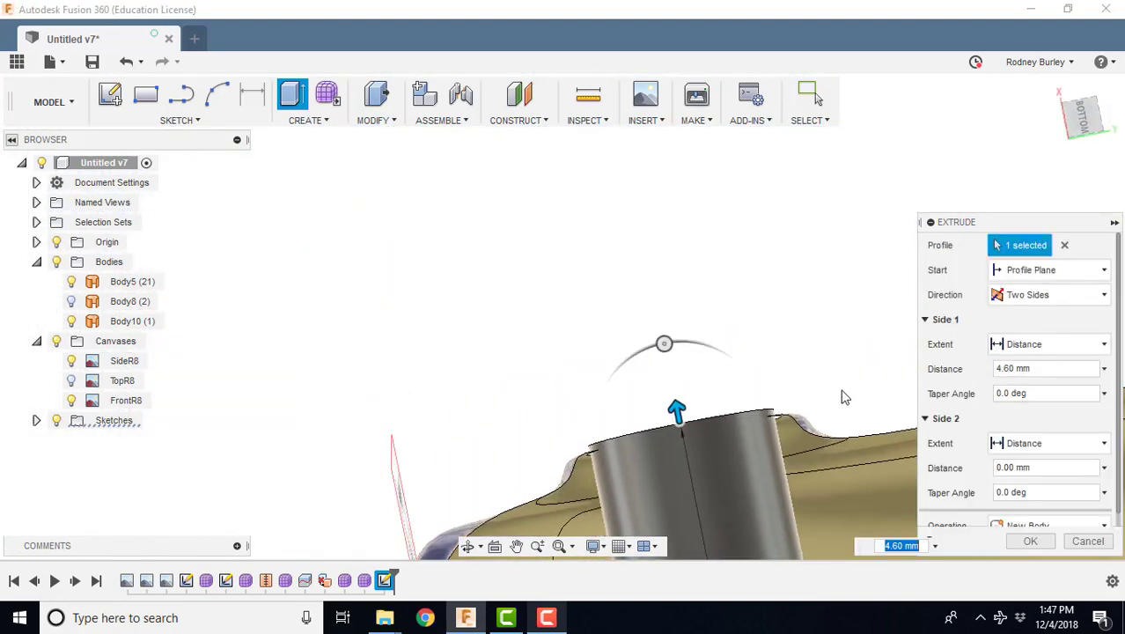
{"action": "middle_click_drag", "start_coordinate": [783, 329], "coordinate": [629, 186]}
{"action": "scroll", "coordinate": [649, 280], "scroll_direction": "down", "scroll_amount": 3}
{"action": "left_click_drag", "start_coordinate": [620, 523], "coordinate": [577, 315]}
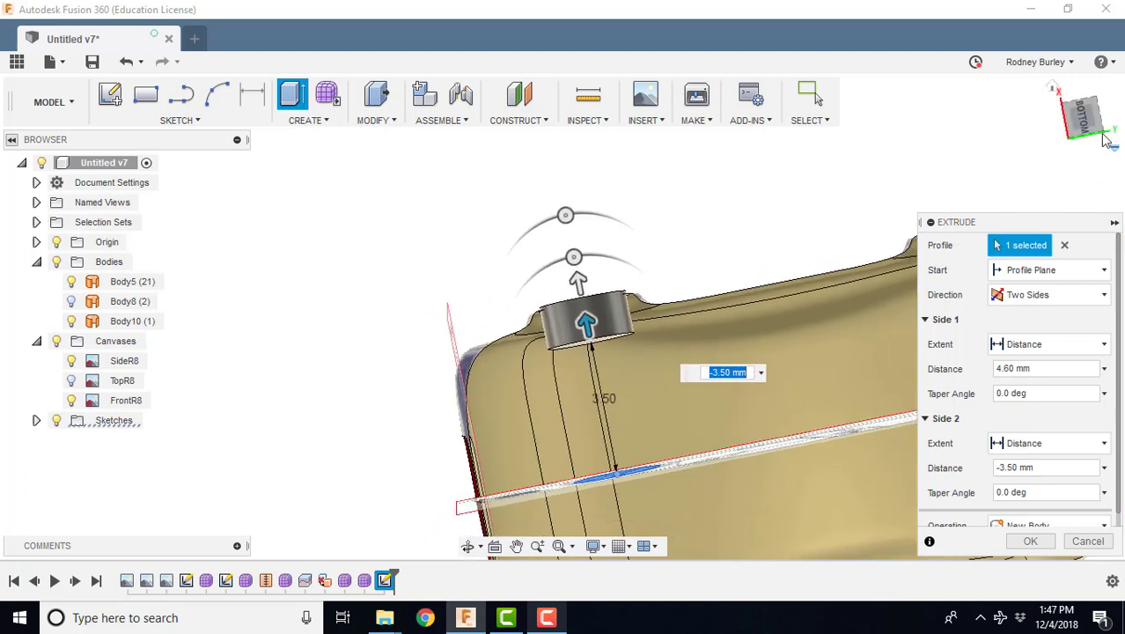
{"action": "left_click", "coordinate": [1029, 541]}
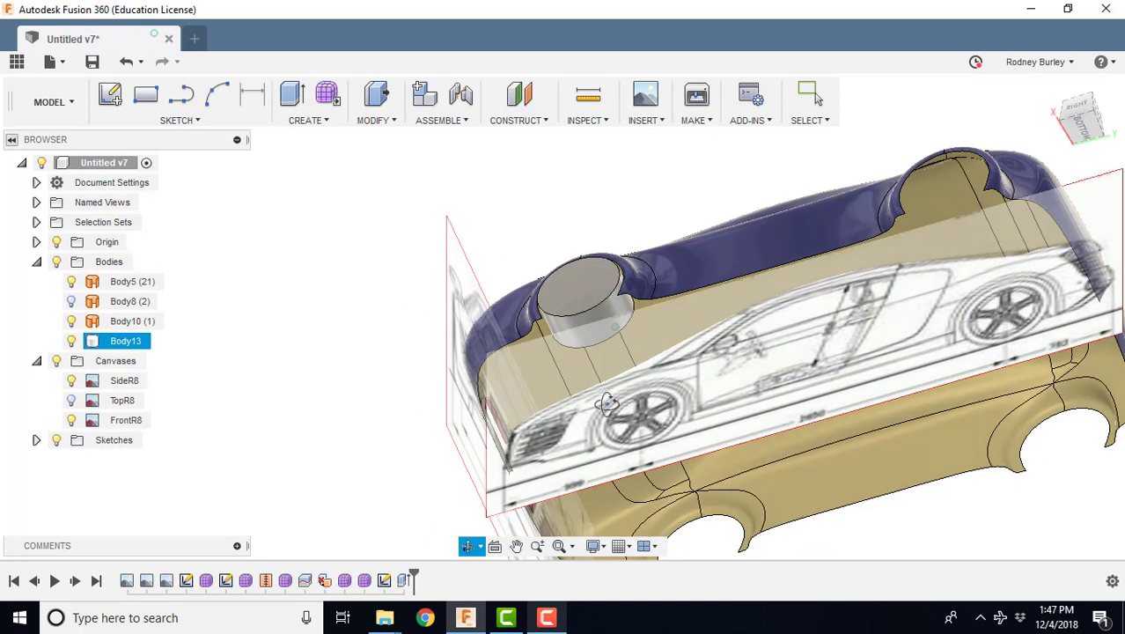
- Start a new sketch on the outer face of the front wheel cylinder, seen from the right side
{"action": "scroll", "coordinate": [761, 318], "scroll_direction": "up", "scroll_amount": 3}
{"action": "scroll", "coordinate": [761, 319], "scroll_direction": "down", "scroll_amount": 2}
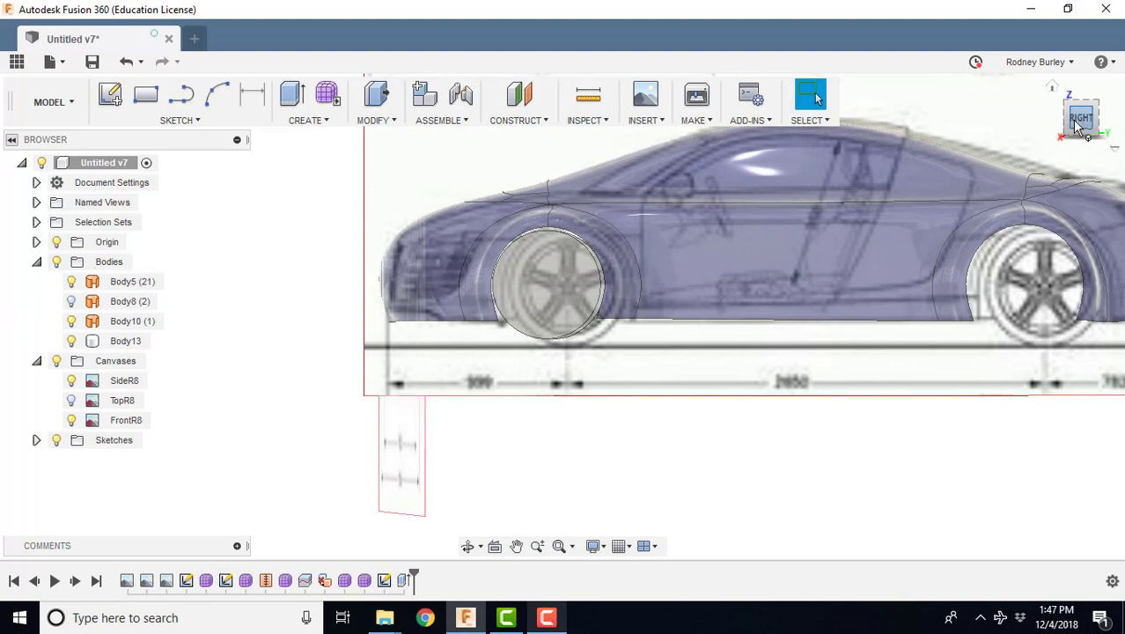
{"action": "scroll", "coordinate": [566, 320], "scroll_direction": "up", "scroll_amount": 4}
{"action": "scroll", "coordinate": [566, 319], "scroll_direction": "up", "scroll_amount": 1}
{"action": "middle_click_drag", "start_coordinate": [620, 385], "coordinate": [719, 479]}
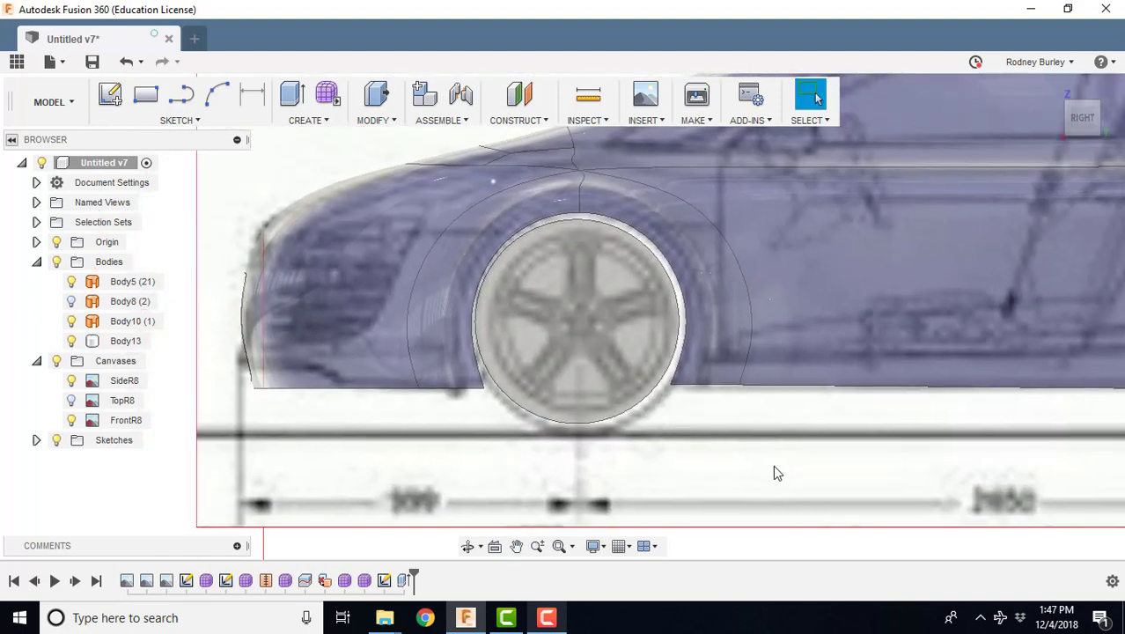
{"action": "scroll", "coordinate": [772, 466], "scroll_direction": "up", "scroll_amount": 5}
{"action": "mouse_move", "coordinate": [673, 324]}
{"action": "middle_mouse_down"}
{"action": "mouse_move", "coordinate": [702, 398]}
{"action": "mouse_move", "coordinate": [742, 439]}
{"action": "middle_mouse_up"}
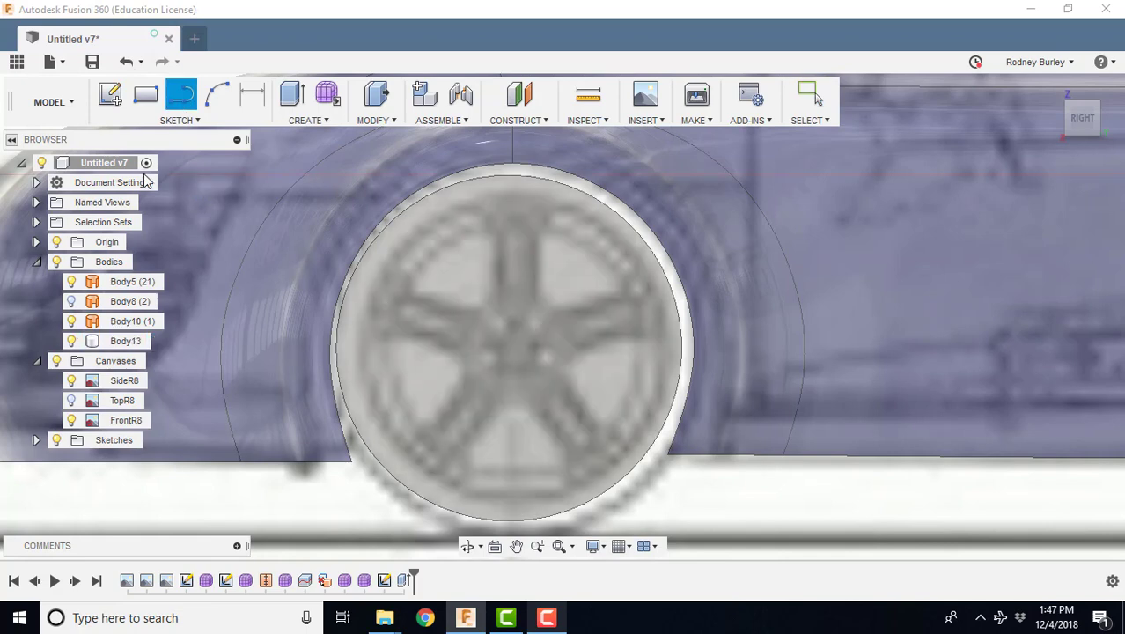
{"action": "key", "text": "Escape"}
{"action": "left_click", "coordinate": [110, 94]}
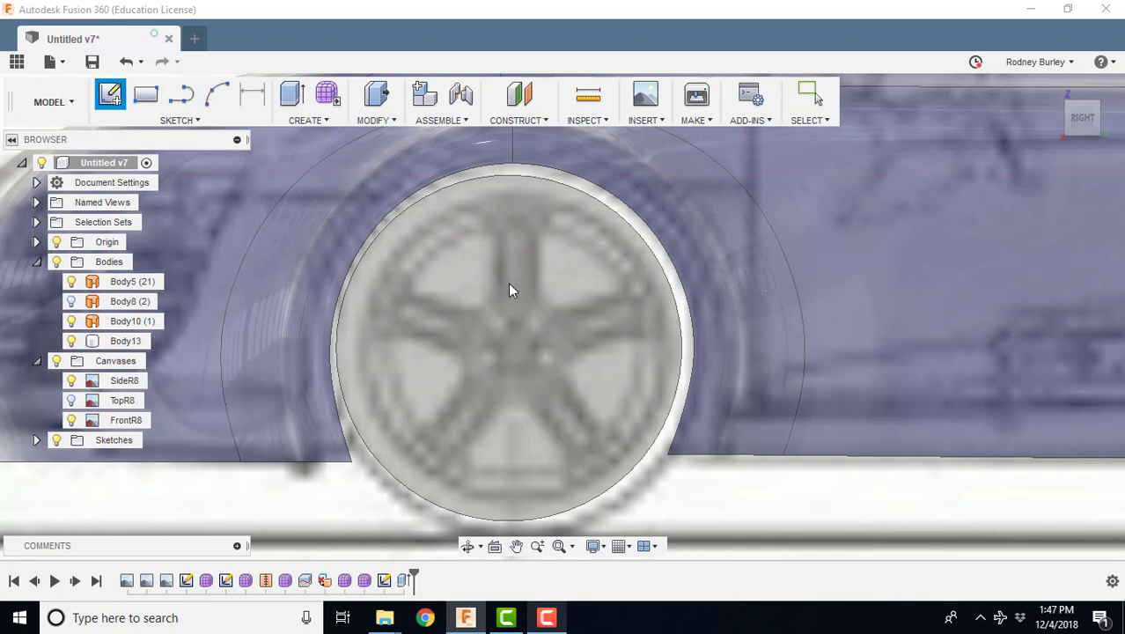
{"action": "left_click", "coordinate": [509, 291]}
- Draw a vertical line across the full diameter of the wheel face, from its upper edge to its lower edge
{"action": "key", "text": "l"}
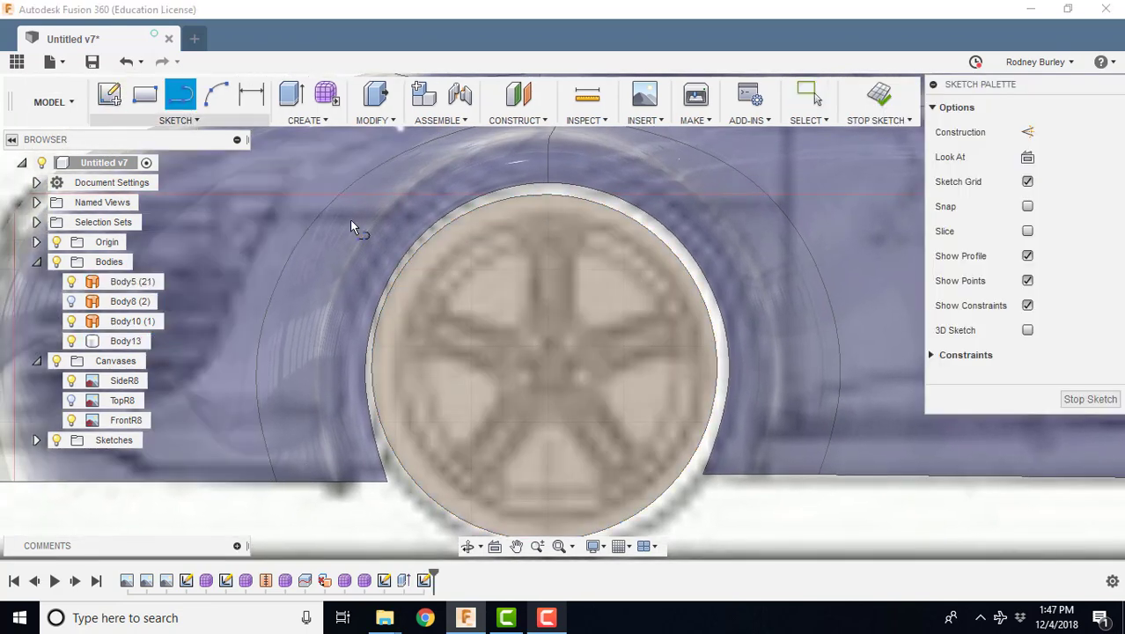
{"action": "left_click", "coordinate": [547, 194]}
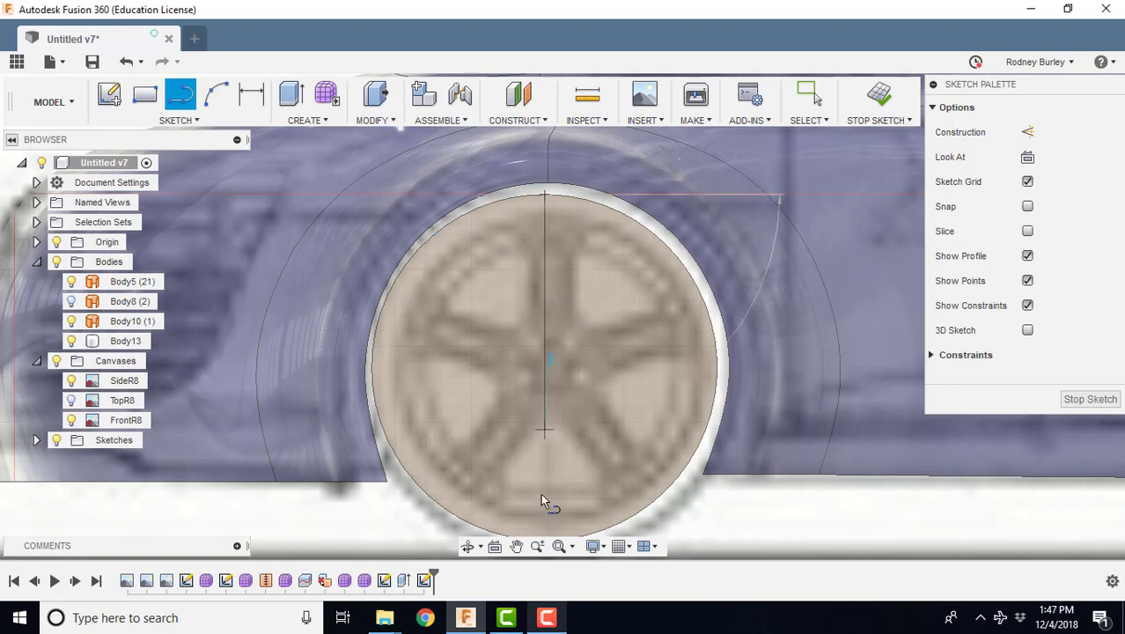
{"action": "mouse_move", "coordinate": [546, 534]}
{"action": "middle_mouse_down"}
{"action": "mouse_move", "coordinate": [530, 352]}
{"action": "mouse_move", "coordinate": [544, 403]}
{"action": "middle_mouse_up"}
{"action": "scroll", "coordinate": [539, 326], "scroll_direction": "down", "scroll_amount": 2}
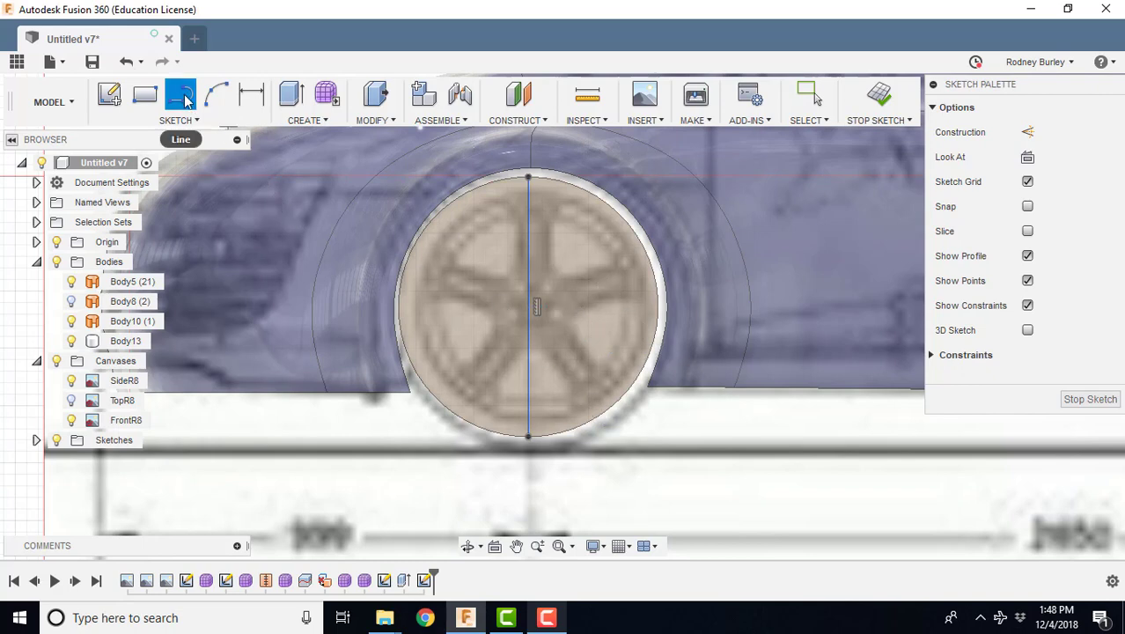
- Draw a line from the midpoint of the vertical line along the rear-pointing upper spoke to the wheel's edge
{"action": "left_click", "coordinate": [528, 310]}
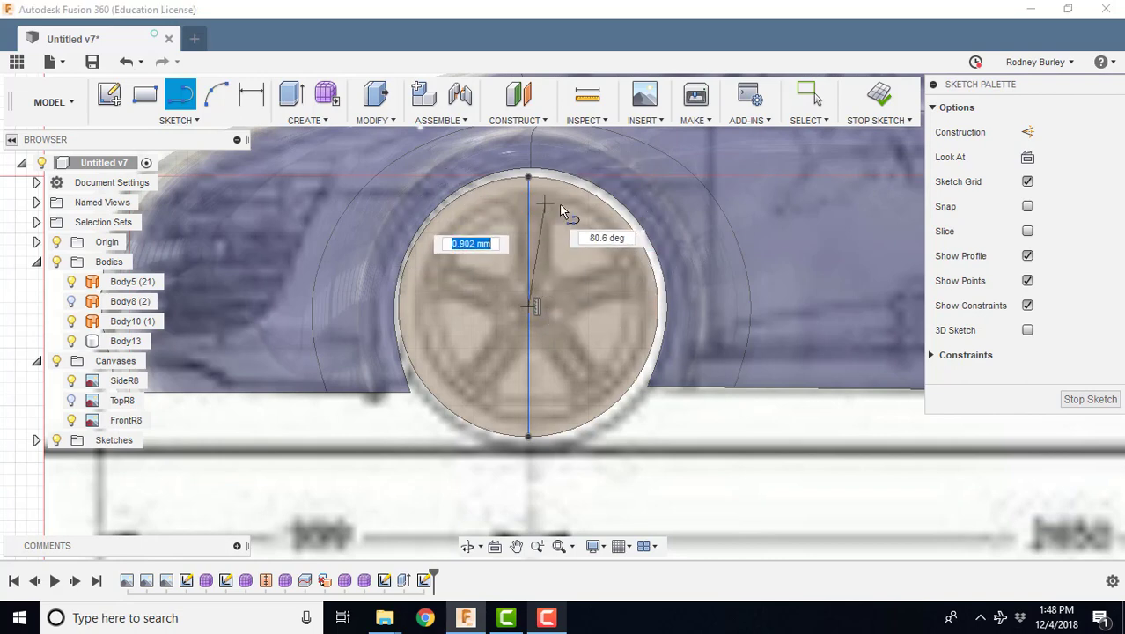
{"action": "left_click", "coordinate": [181, 120]}
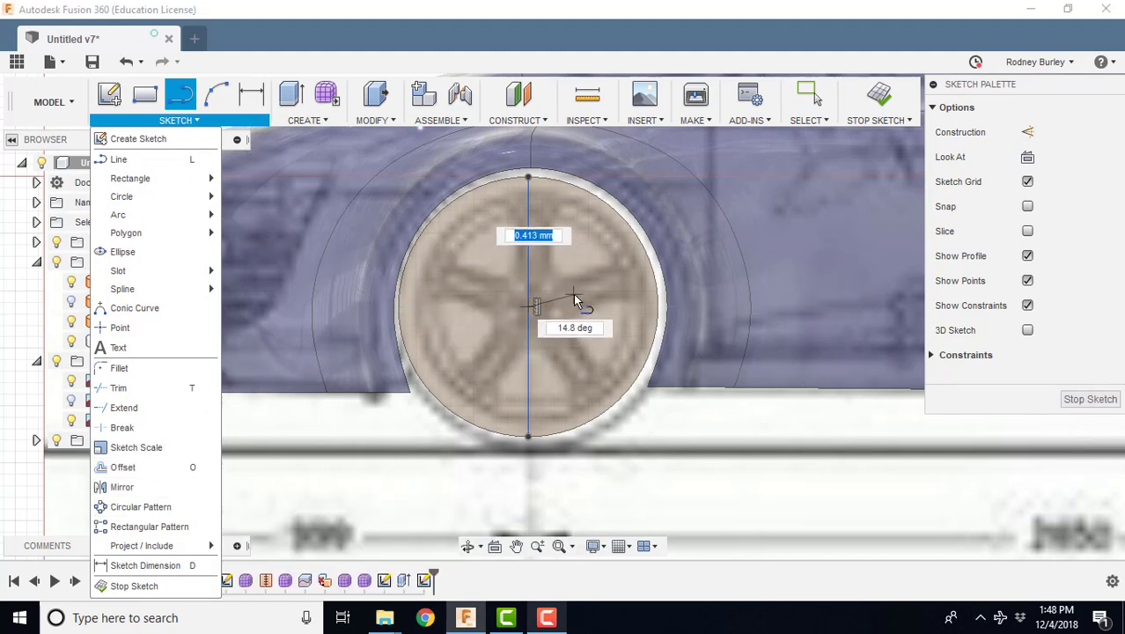
{"action": "left_click", "coordinate": [652, 275]}
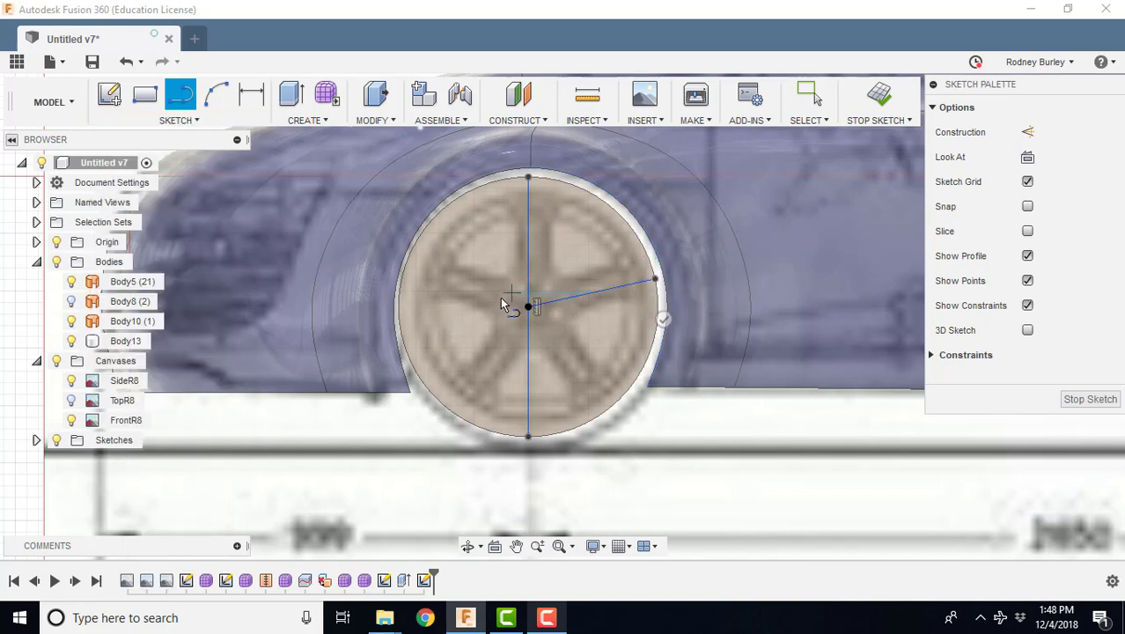
- Dimension the angle between the vertical line and the rear-pointing upper spoke line at 72 degrees
{"action": "left_click", "coordinate": [251, 95]}
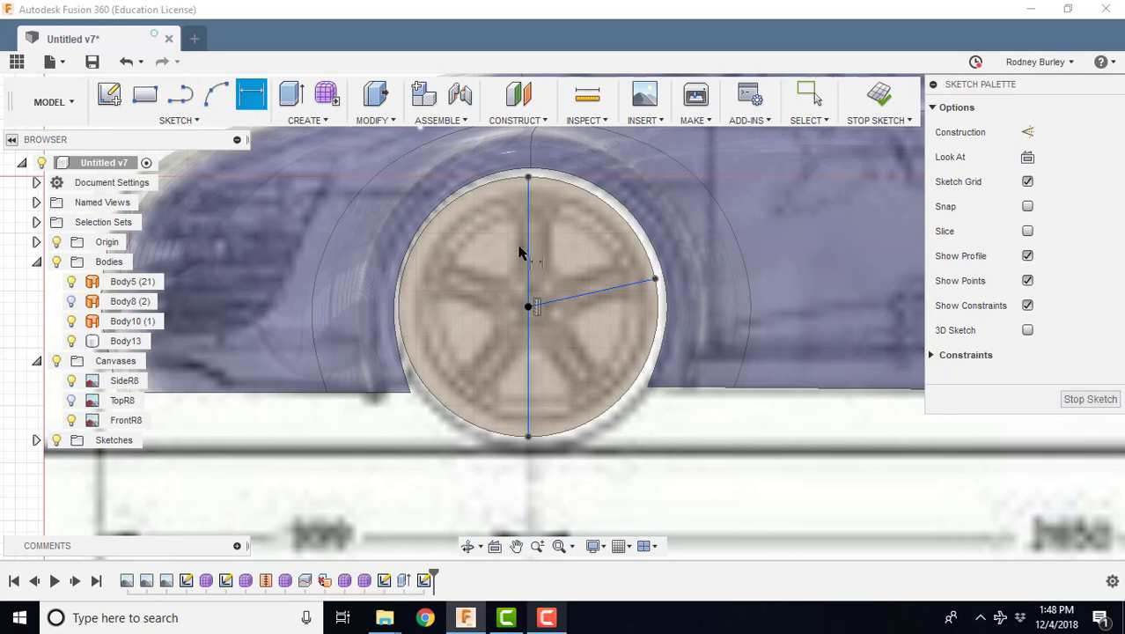
{"action": "left_click", "coordinate": [526, 246]}
{"action": "left_click", "coordinate": [585, 295]}
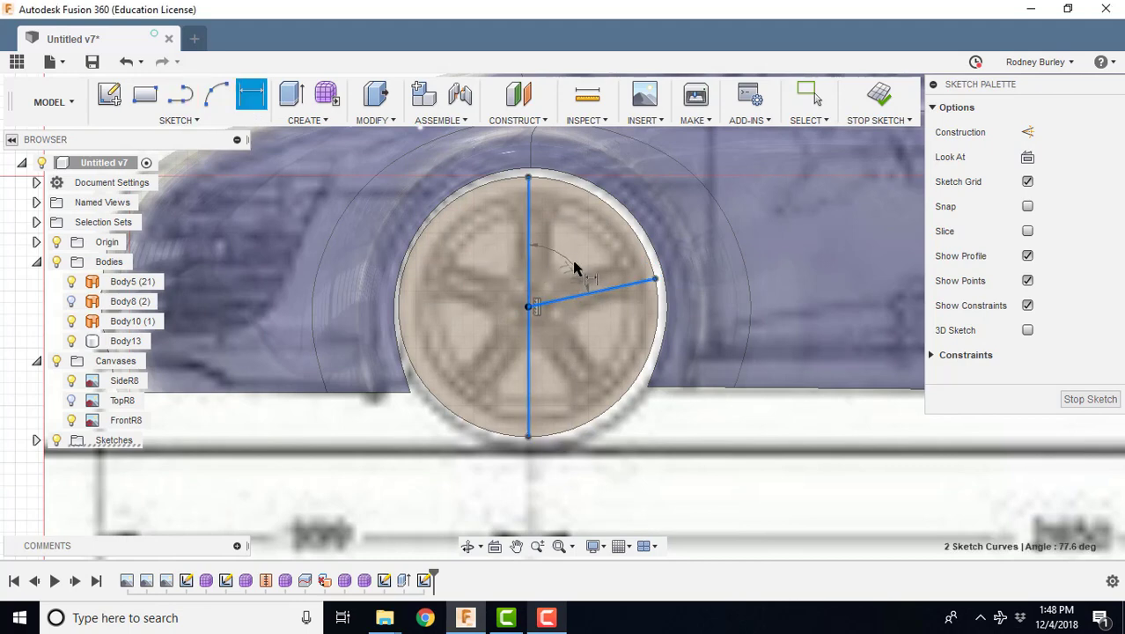
{"action": "left_click", "coordinate": [572, 250]}
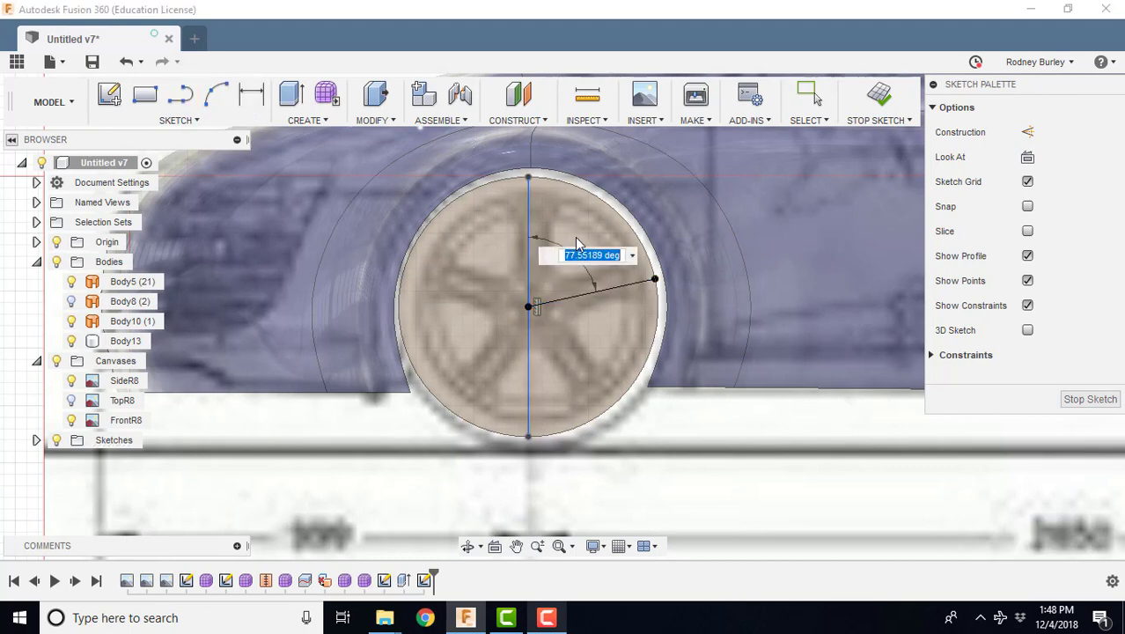
{"action": "key", "text": "Return"}
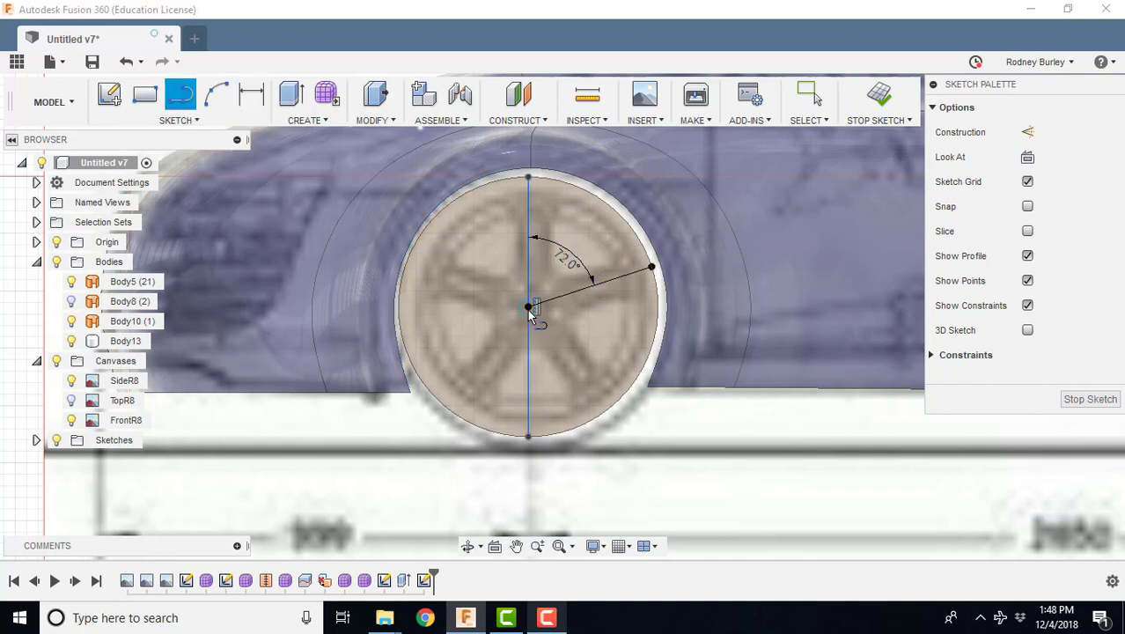
- Draw a line from the wheel centre along the rear-pointing lower spoke to the edge and dimension it 72 degrees from the rear upper spoke line
{"action": "double_click", "coordinate": [604, 410]}
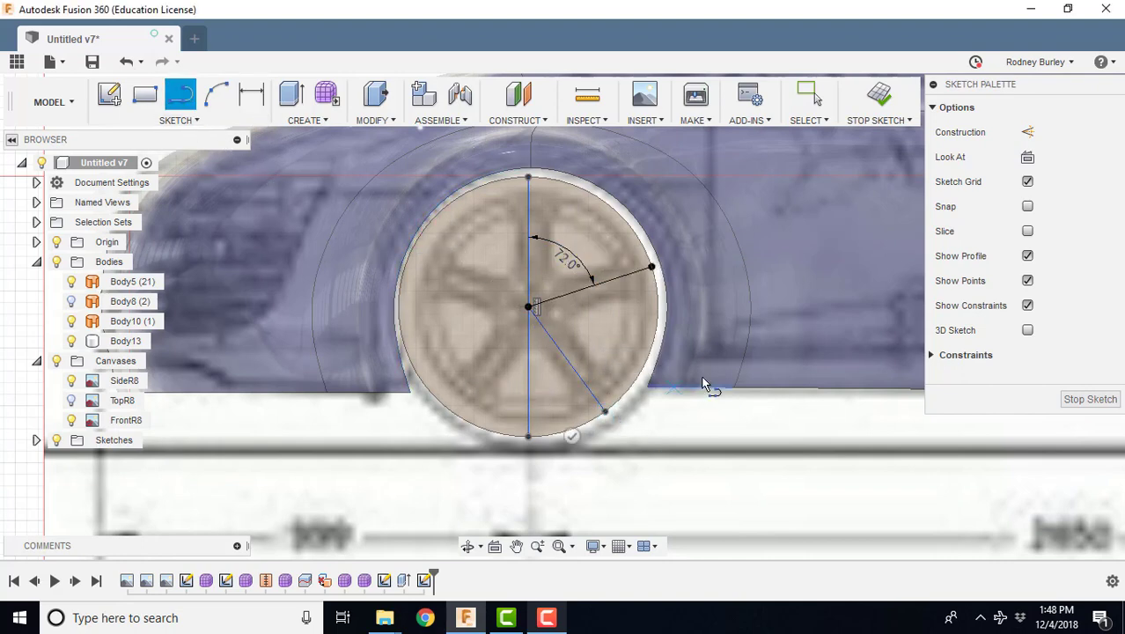
{"action": "left_click", "coordinate": [251, 95]}
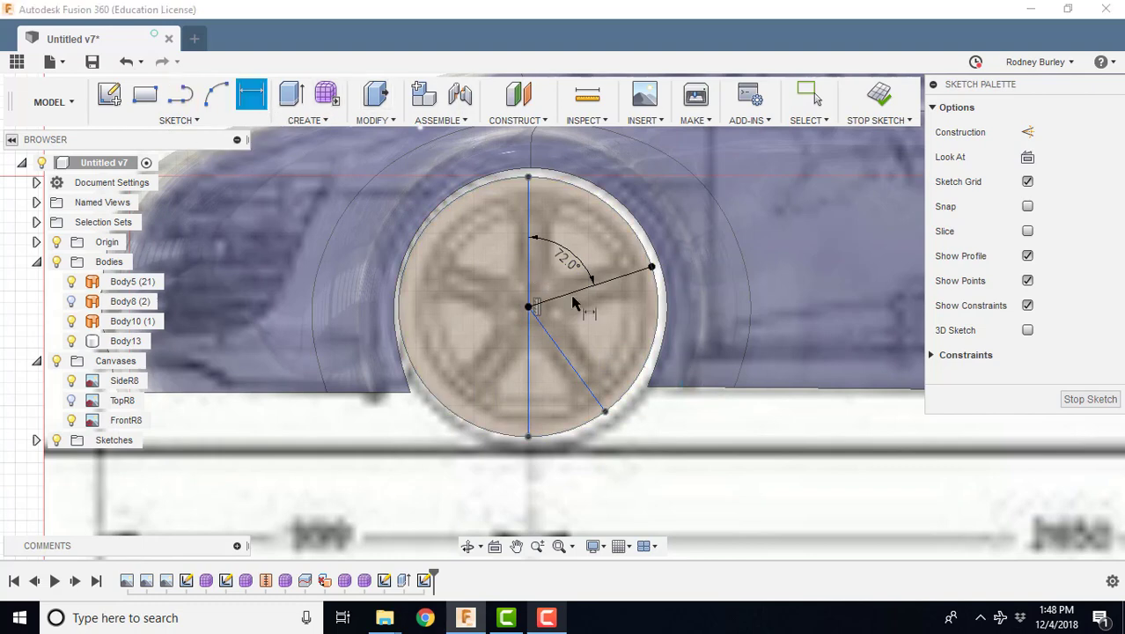
{"action": "left_click", "coordinate": [579, 302]}
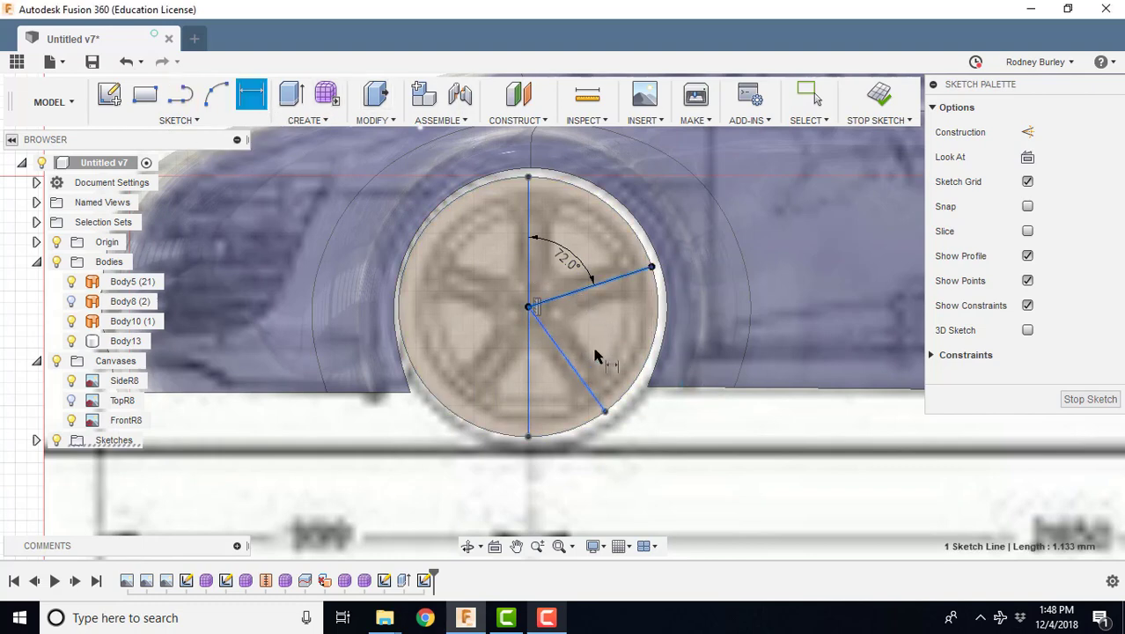
{"action": "left_click", "coordinate": [595, 355]}
{"action": "left_click", "coordinate": [609, 340]}
{"action": "type", "text": "72"}
{"action": "key", "text": "Return"}
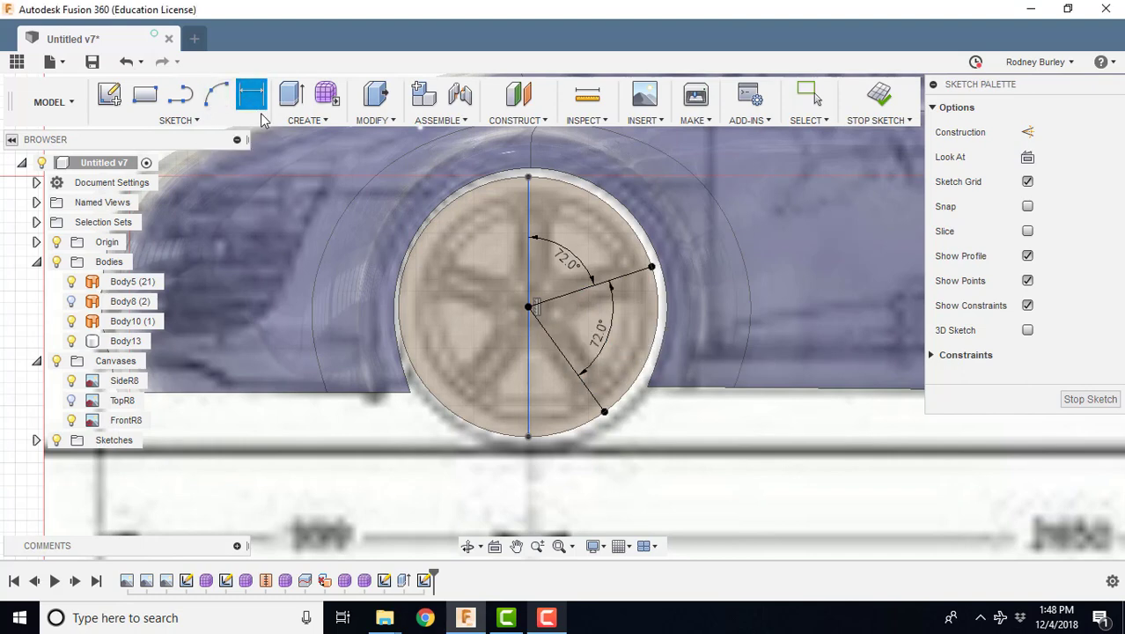
- Draw a line from the wheel centre along the front-pointing lower spoke to the wheel's edge
{"action": "left_click", "coordinate": [187, 102]}
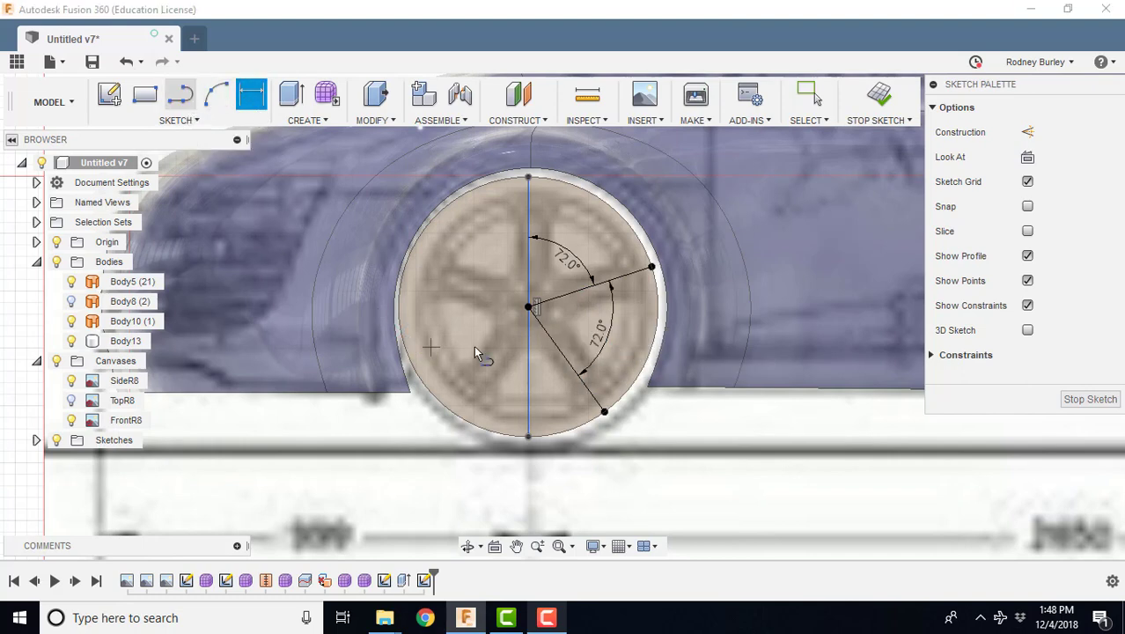
{"action": "left_click", "coordinate": [529, 307]}
{"action": "left_click", "coordinate": [452, 410]}
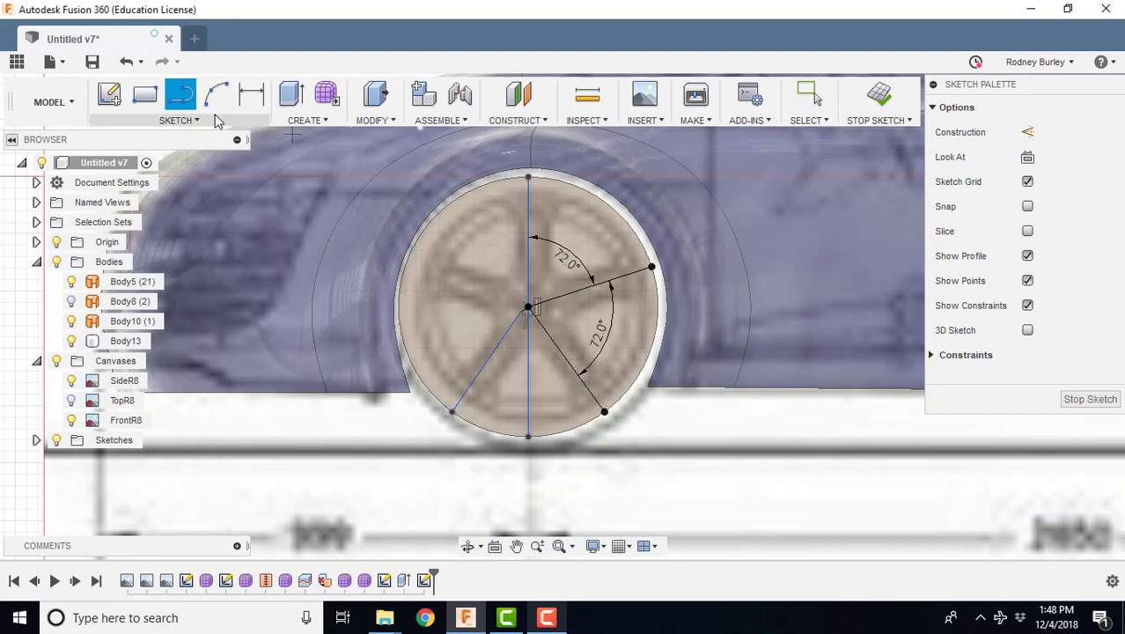
- Dimension the angle between the two lower spoke lines at 72 degrees
{"action": "left_click", "coordinate": [251, 95]}
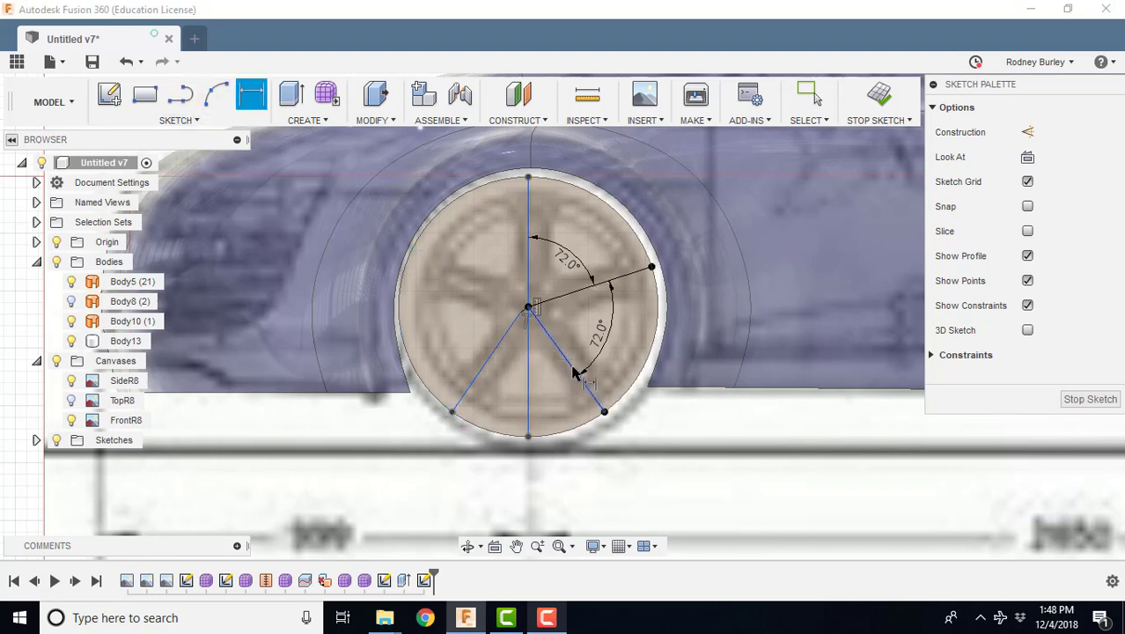
{"action": "key", "text": "Escape"}
{"action": "left_click", "coordinate": [482, 369]}
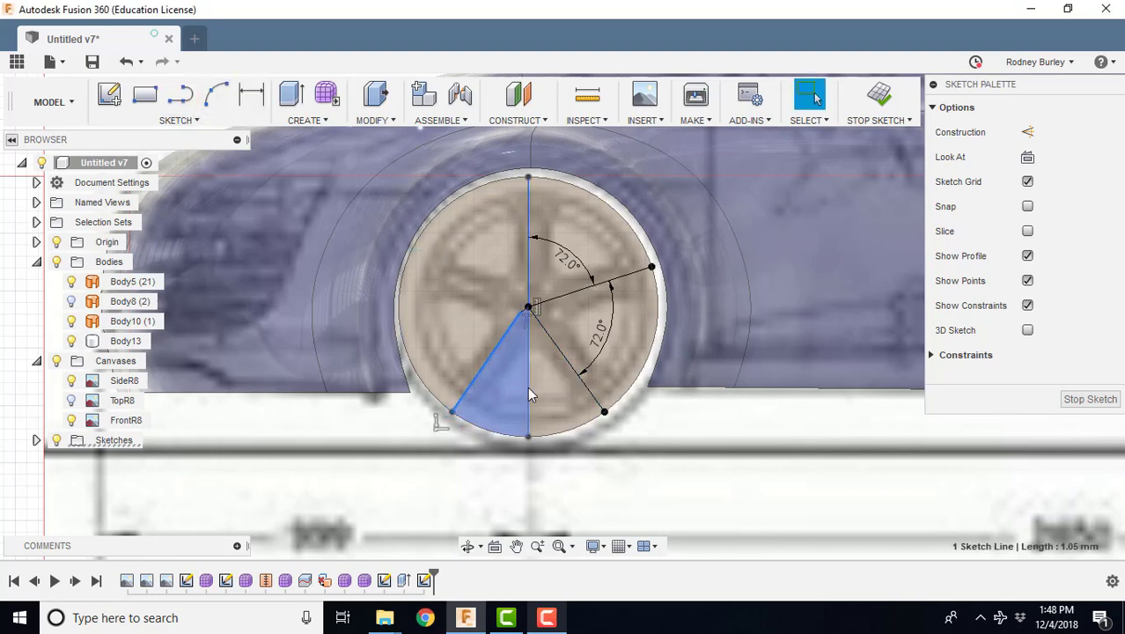
{"action": "left_click", "coordinate": [572, 369]}
{"action": "key", "text": "d"}
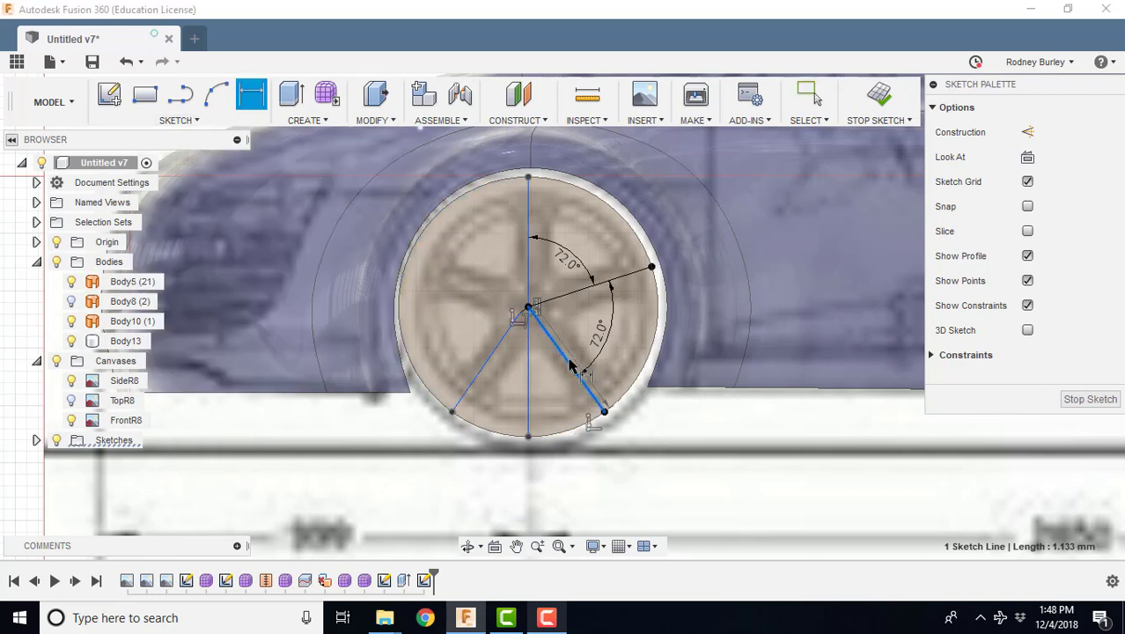
{"action": "left_click", "coordinate": [489, 368]}
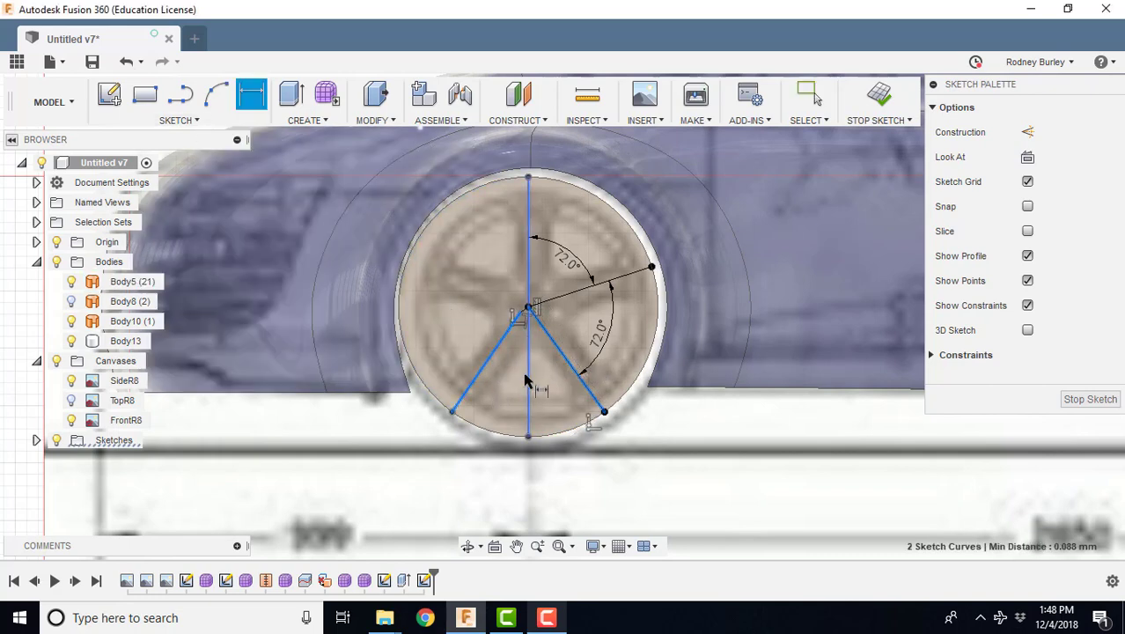
{"action": "left_click", "coordinate": [508, 405]}
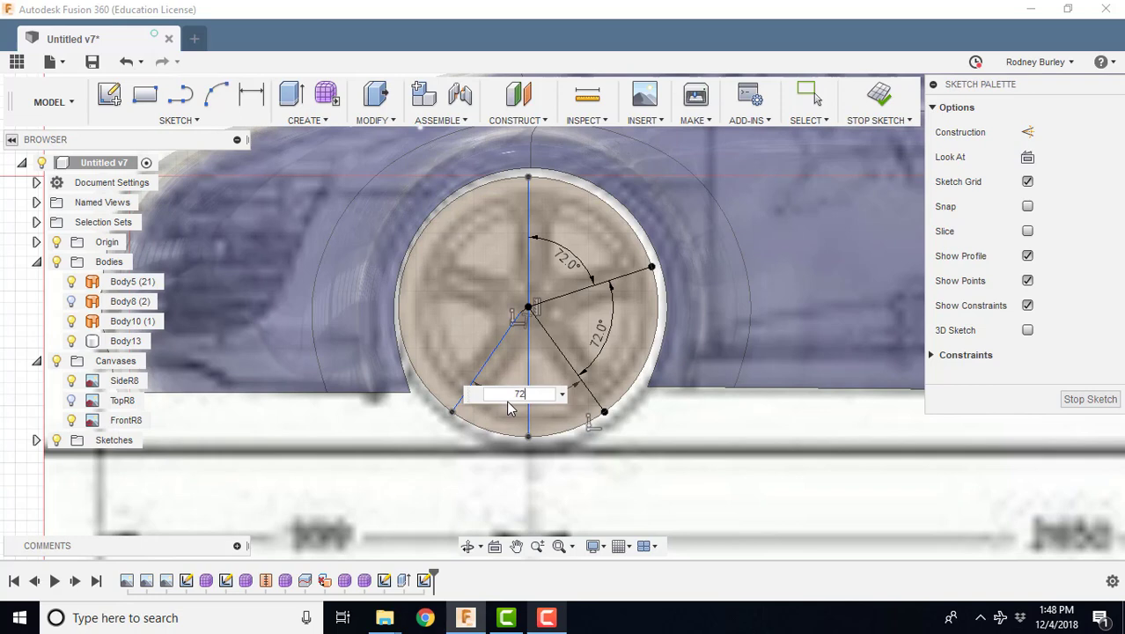
{"action": "type", "text": "72"}
{"action": "key", "text": "Return"}
- Draw a line along the front-pointing upper spoke between the wheel centre and edge, and dimension it 72 degrees from the vertical line
{"action": "key", "text": "l"}
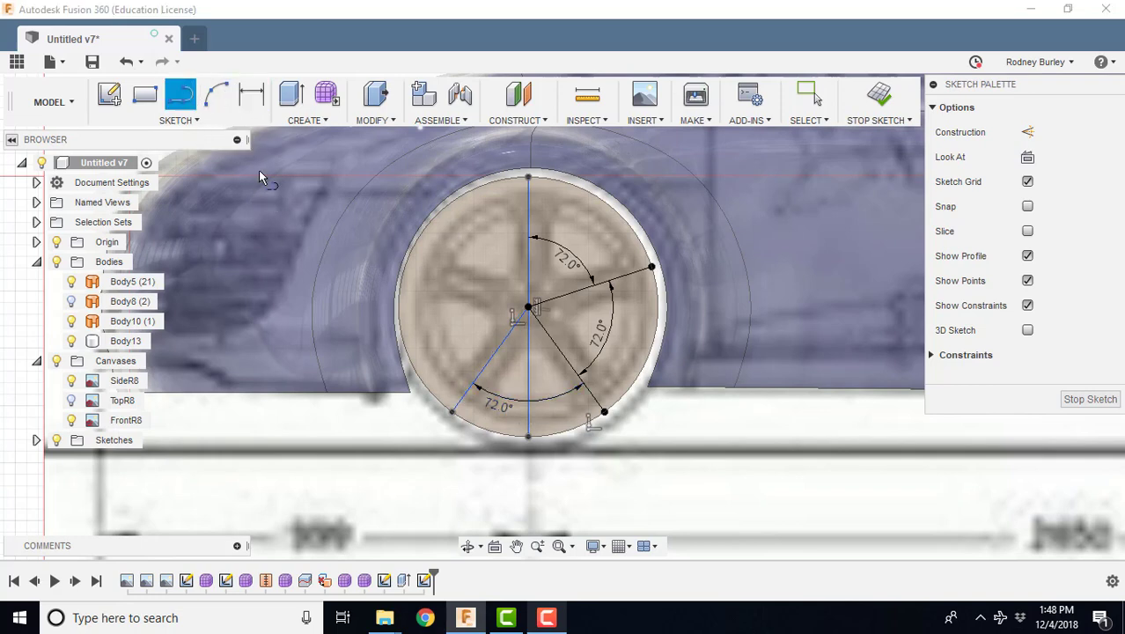
{"action": "left_click", "coordinate": [405, 260]}
{"action": "key", "text": "d"}
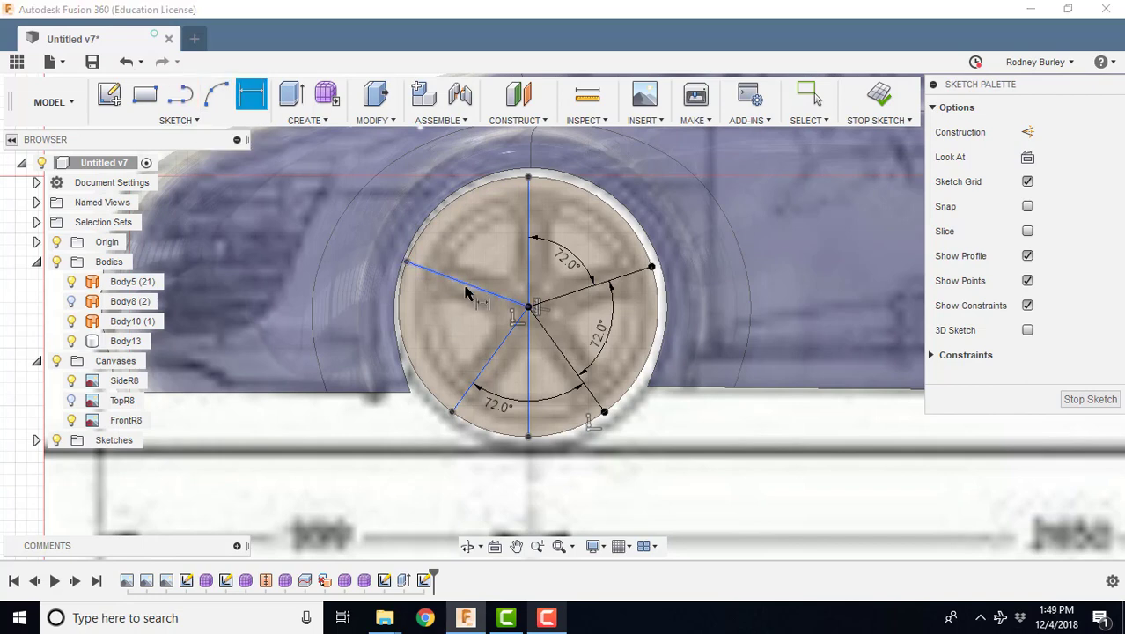
{"action": "left_click", "coordinate": [466, 287]}
{"action": "left_click", "coordinate": [525, 253]}
{"action": "left_click", "coordinate": [488, 264]}
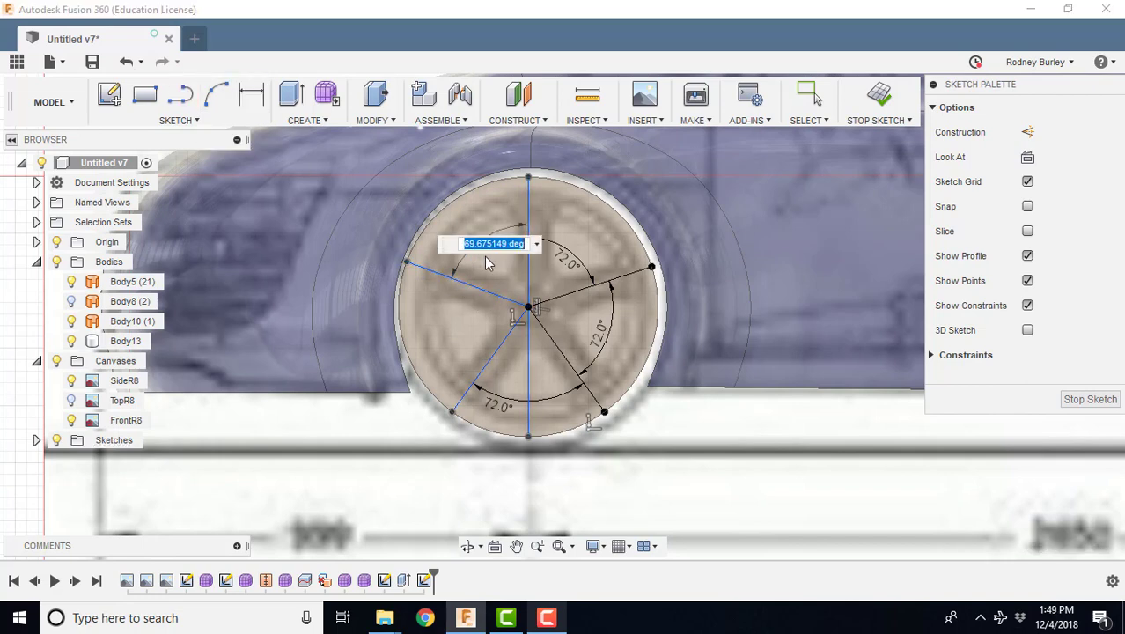
{"action": "key", "text": "Return"}
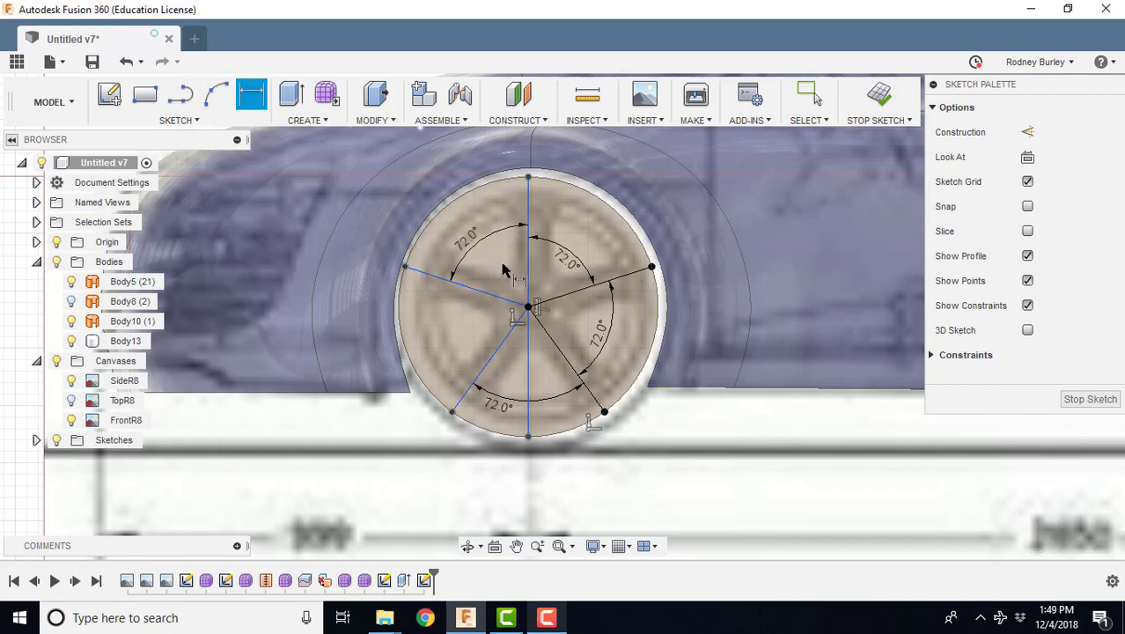
- Offset the vertical line 0.150 mm toward the front of the car
{"action": "scroll", "coordinate": [503, 264], "scroll_direction": "up", "scroll_amount": 2}
{"action": "scroll", "coordinate": [626, 299], "scroll_direction": "down", "scroll_amount": 3}
{"action": "scroll", "coordinate": [641, 282], "scroll_direction": "up", "scroll_amount": 3}
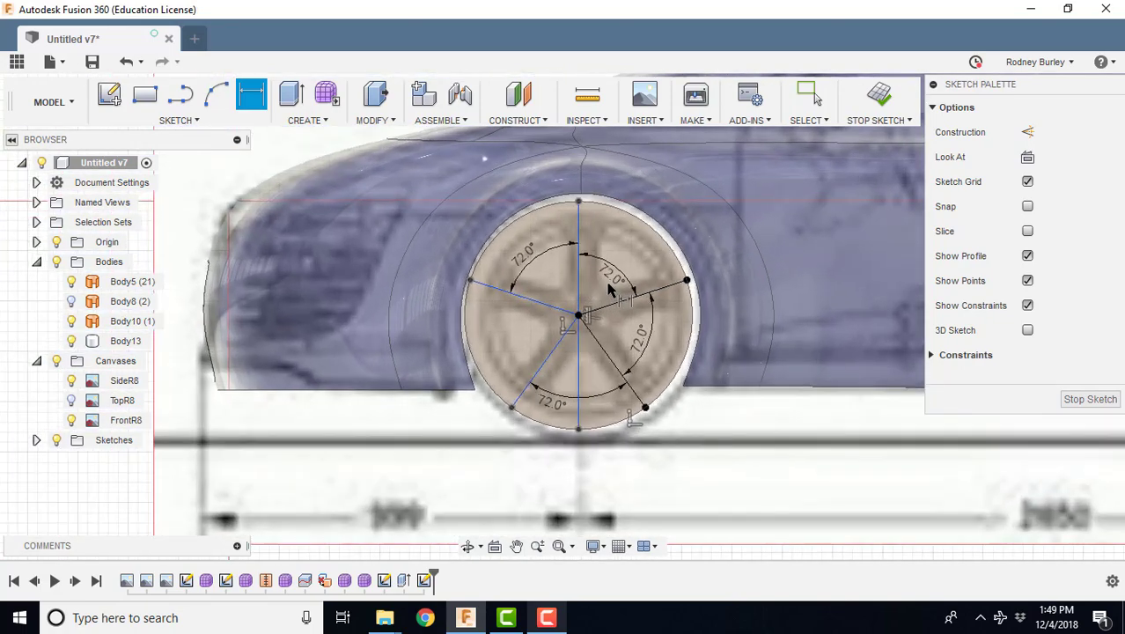
{"action": "scroll", "coordinate": [597, 249], "scroll_direction": "up", "scroll_amount": 2}
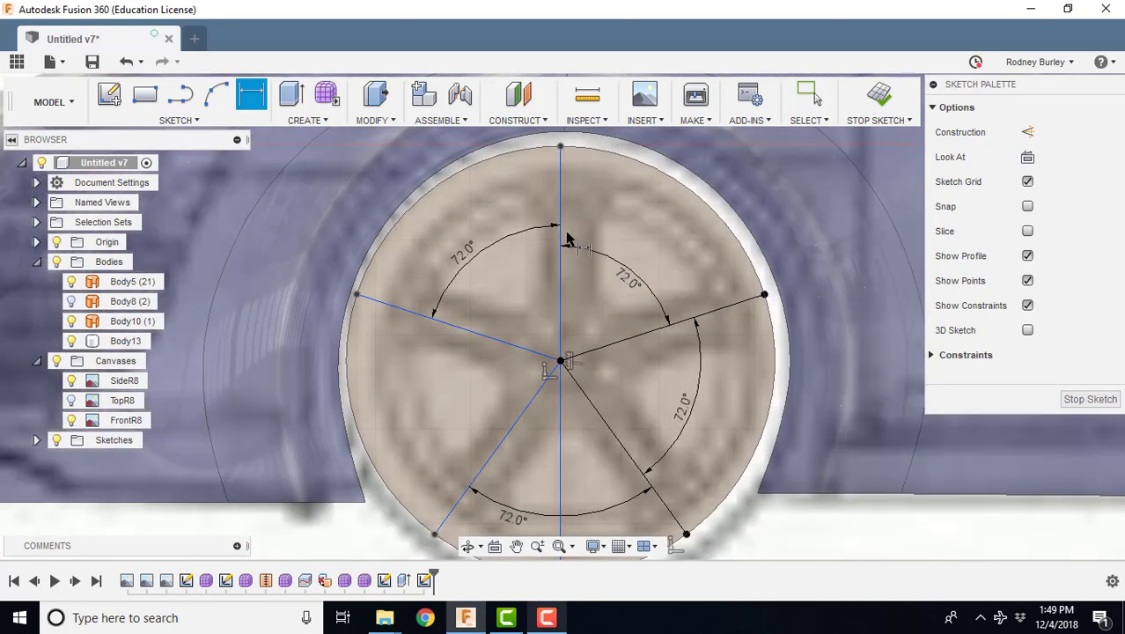
{"action": "left_click", "coordinate": [196, 118]}
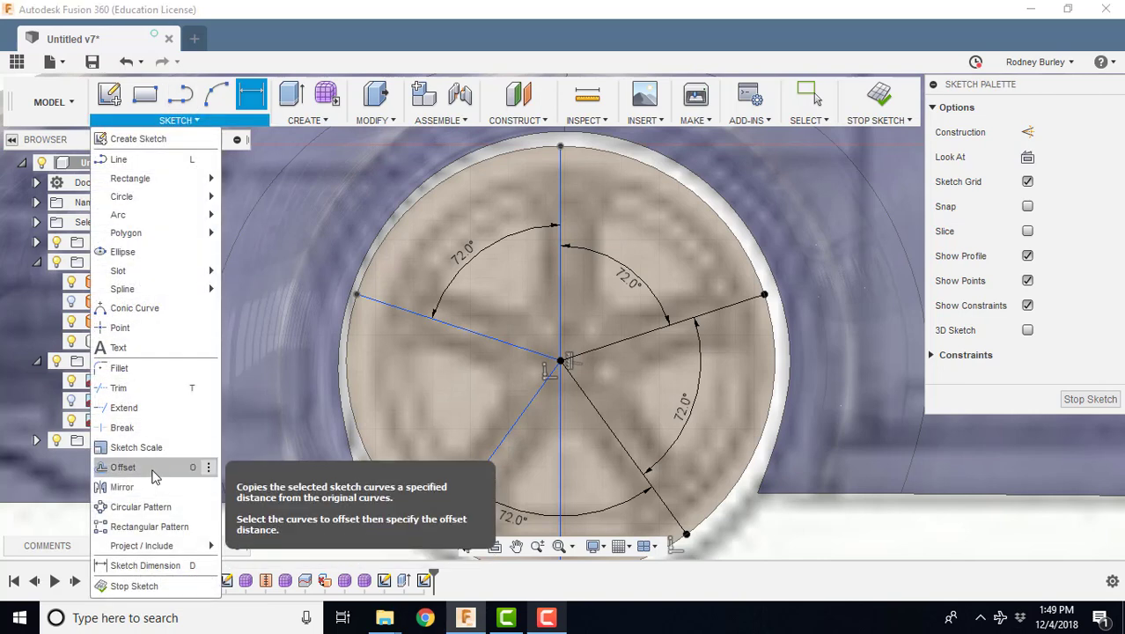
{"action": "left_click", "coordinate": [156, 466]}
{"action": "left_click", "coordinate": [559, 285]}
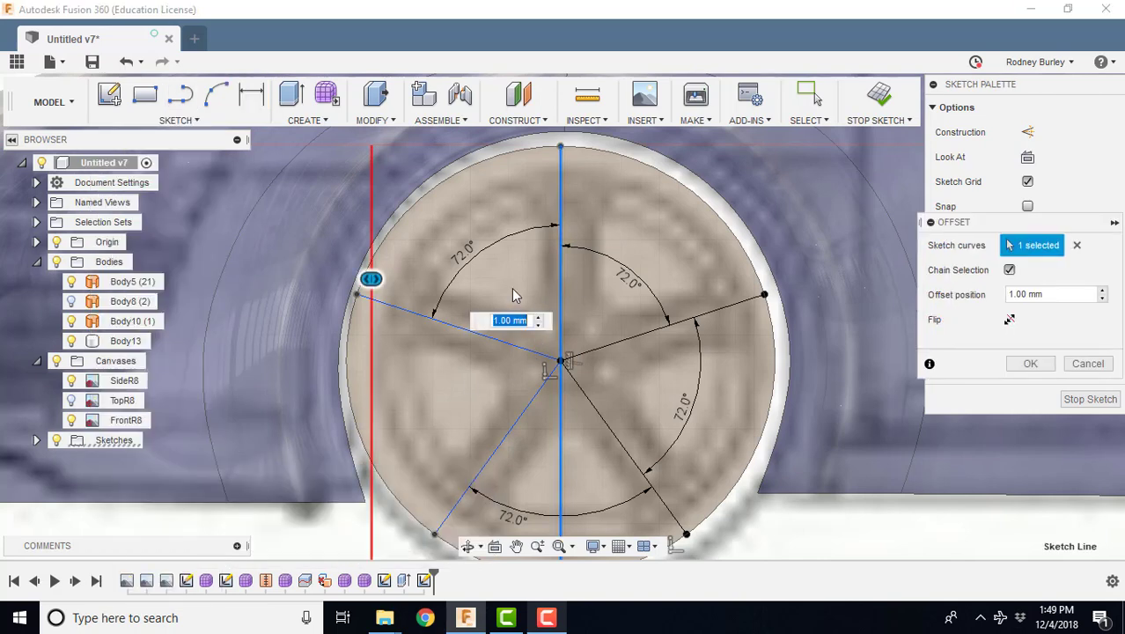
{"action": "left_click_drag", "start_coordinate": [367, 279], "coordinate": [543, 280]}
{"action": "type", "text": ".150"}
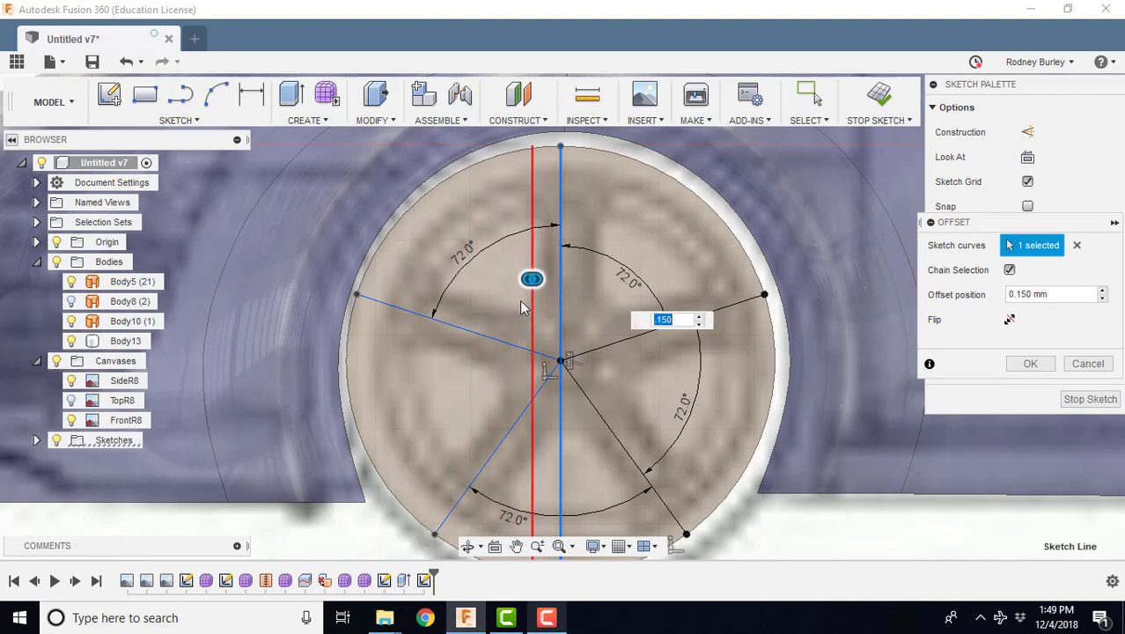
{"action": "key", "text": "Return"}
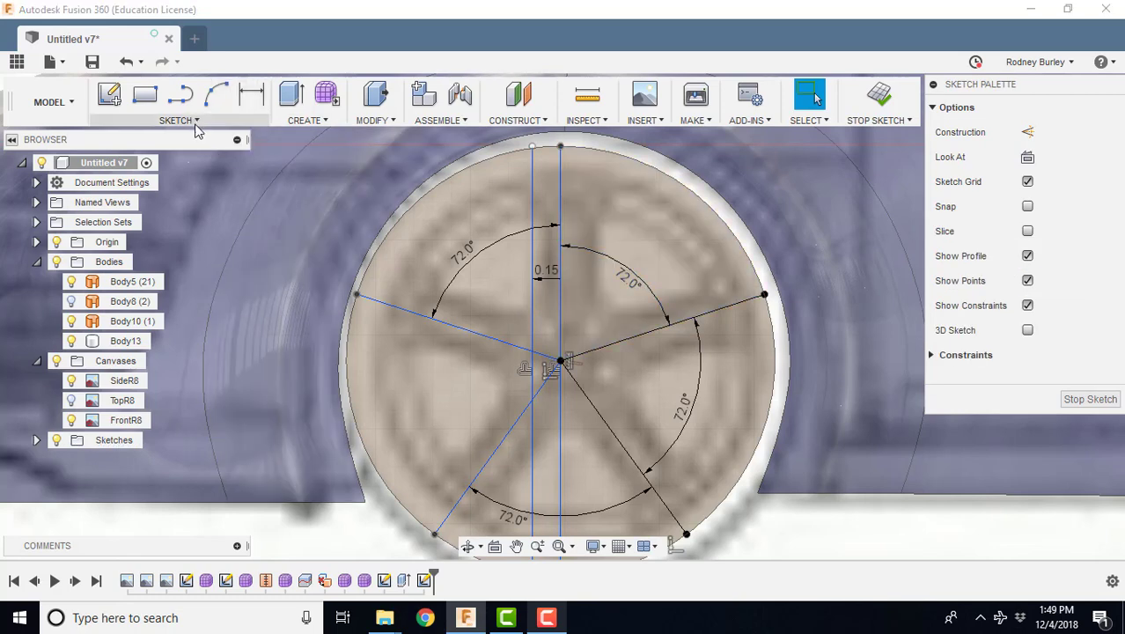
- Offset the vertical centre line 0.15 mm toward the rear of the car
{"action": "left_click", "coordinate": [195, 123]}
{"action": "left_click", "coordinate": [143, 467]}
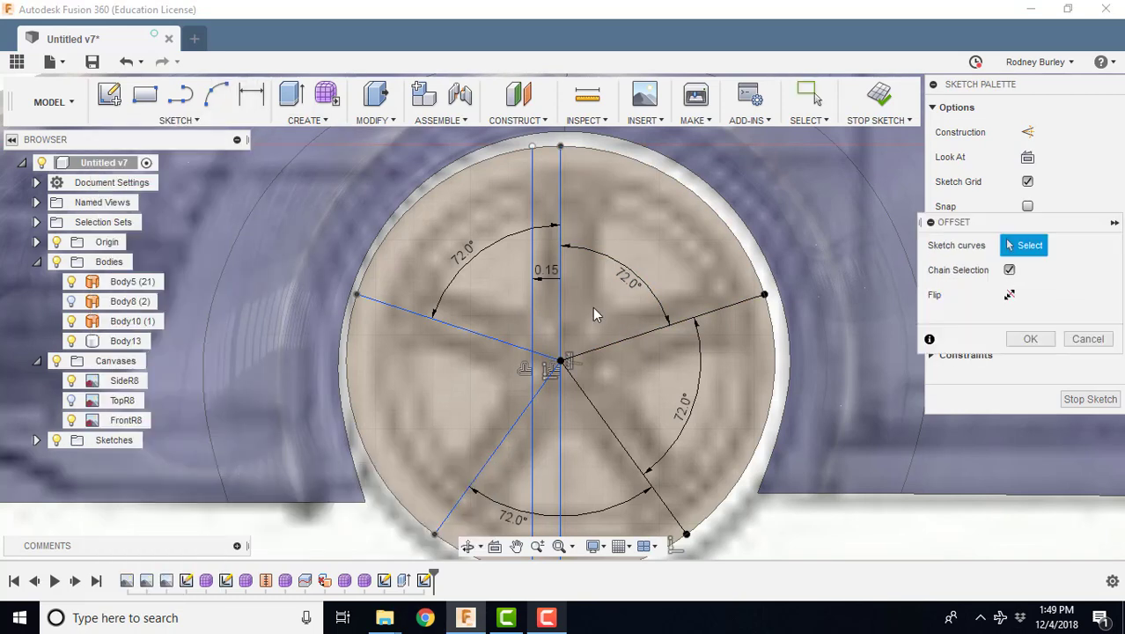
{"action": "left_click", "coordinate": [561, 311]}
{"action": "left_click_drag", "start_coordinate": [363, 299], "coordinate": [586, 304]}
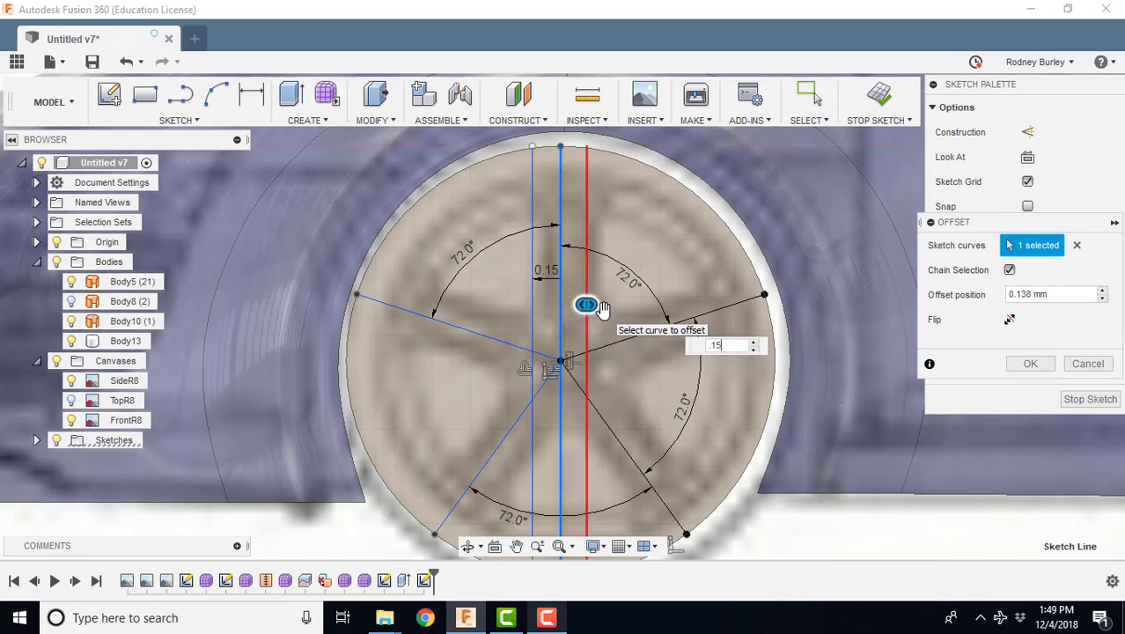
{"action": "key", "text": "Return"}
- Offset the rear-pointing upper spoke line 0.15 mm to its lower side
{"action": "scroll", "coordinate": [624, 306], "scroll_direction": "down", "scroll_amount": 2}
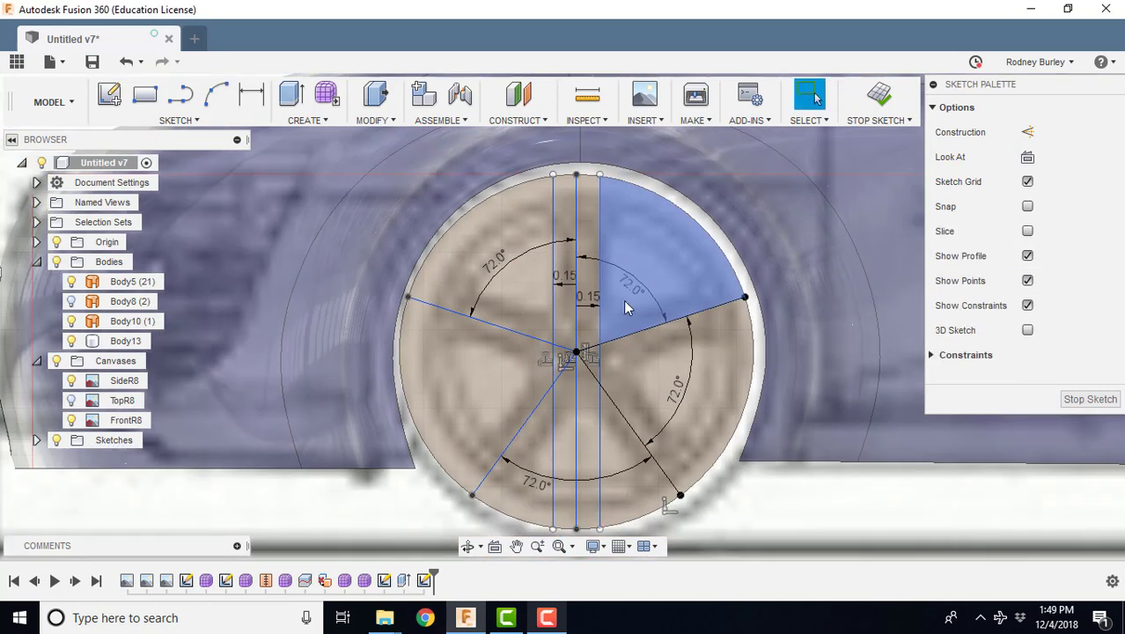
{"action": "scroll", "coordinate": [655, 336], "scroll_direction": "up", "scroll_amount": 2}
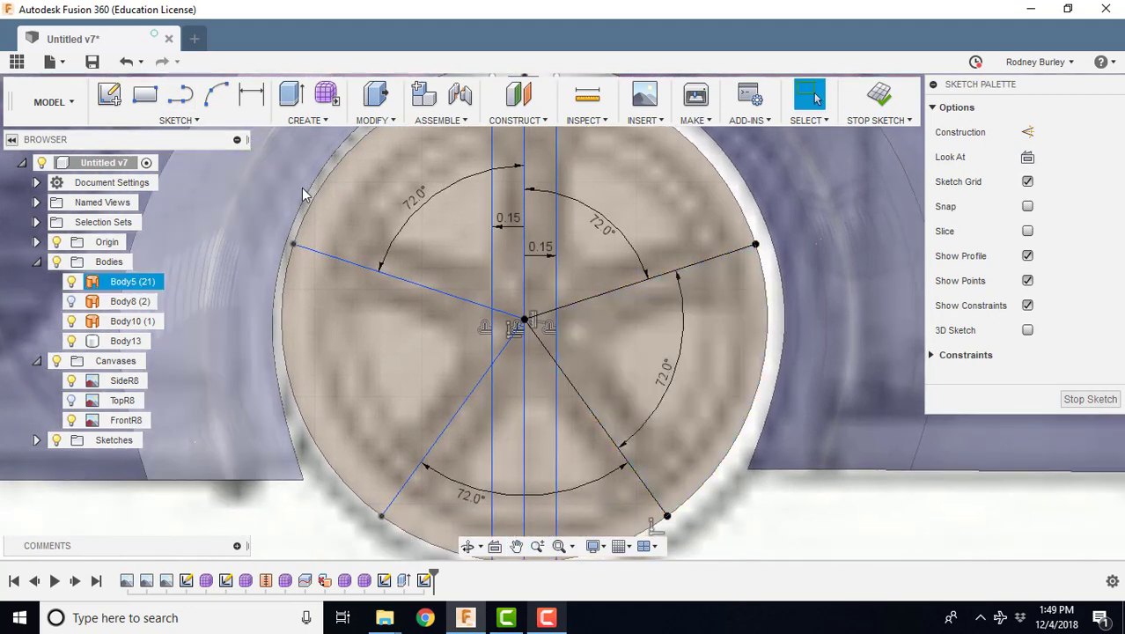
{"action": "left_click", "coordinate": [597, 294]}
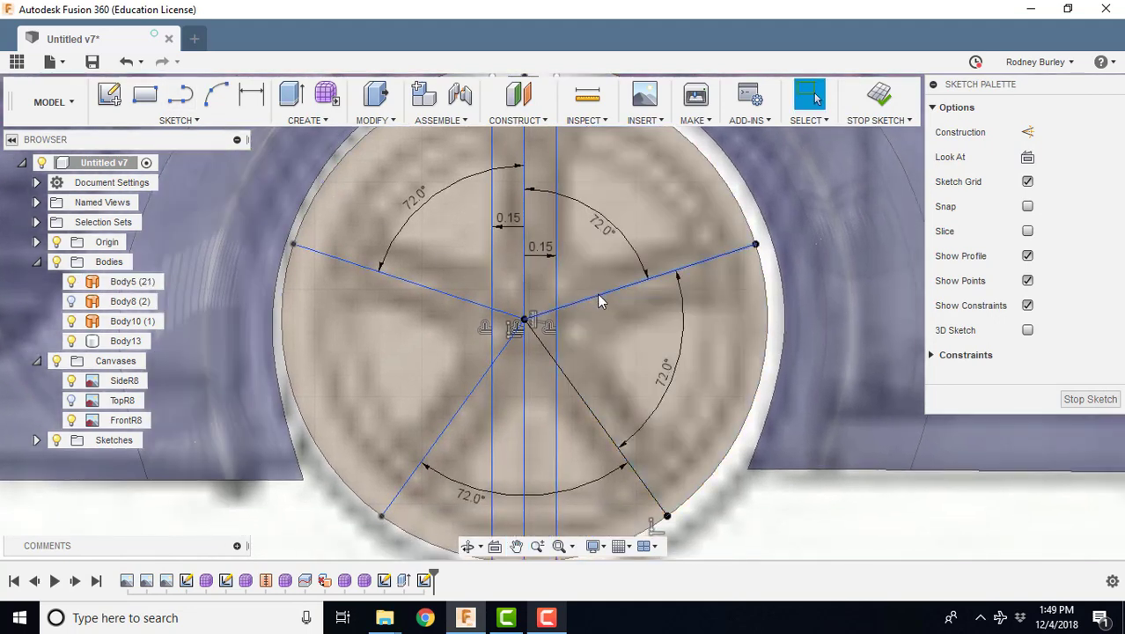
{"action": "left_click", "coordinate": [180, 120]}
{"action": "left_click", "coordinate": [169, 476]}
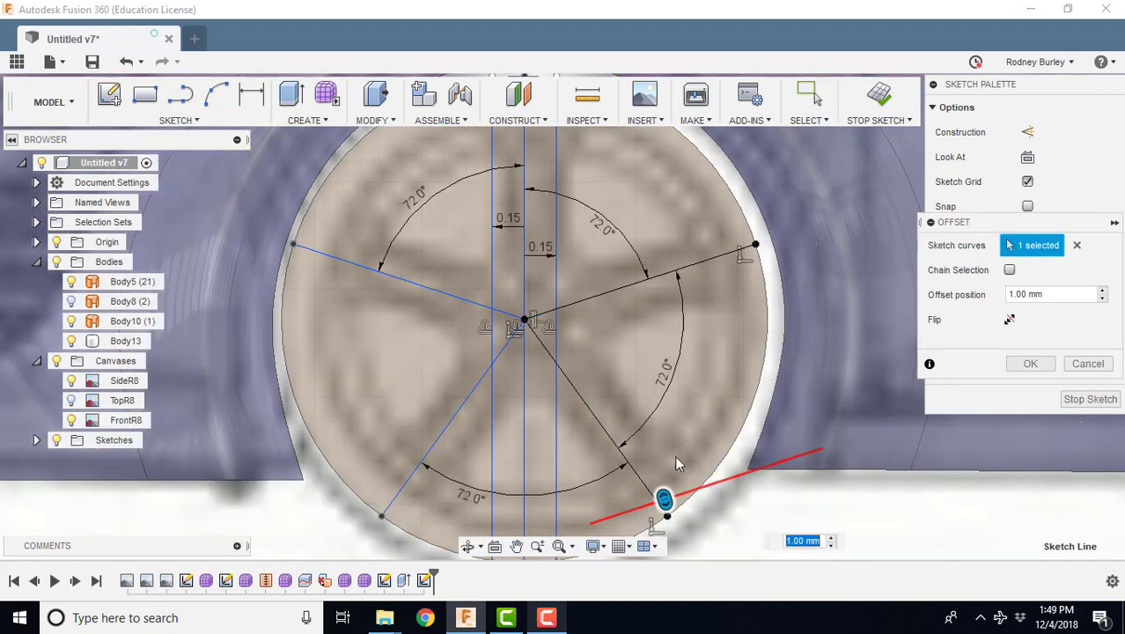
{"action": "left_click_drag", "start_coordinate": [663, 499], "coordinate": [615, 321]}
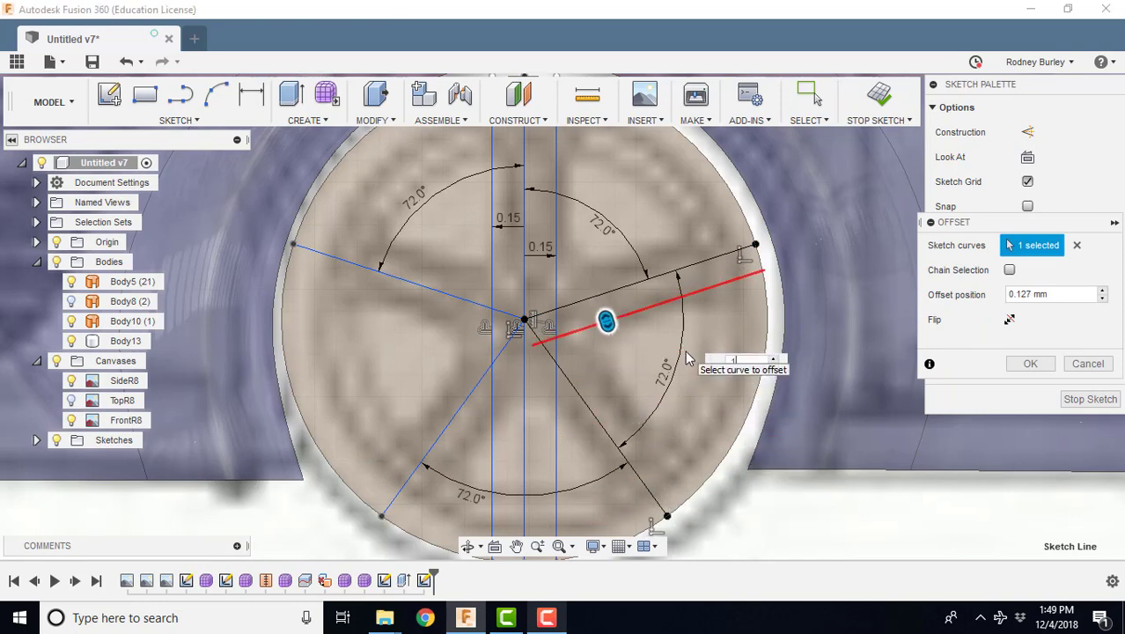
{"action": "key", "text": "Return"}
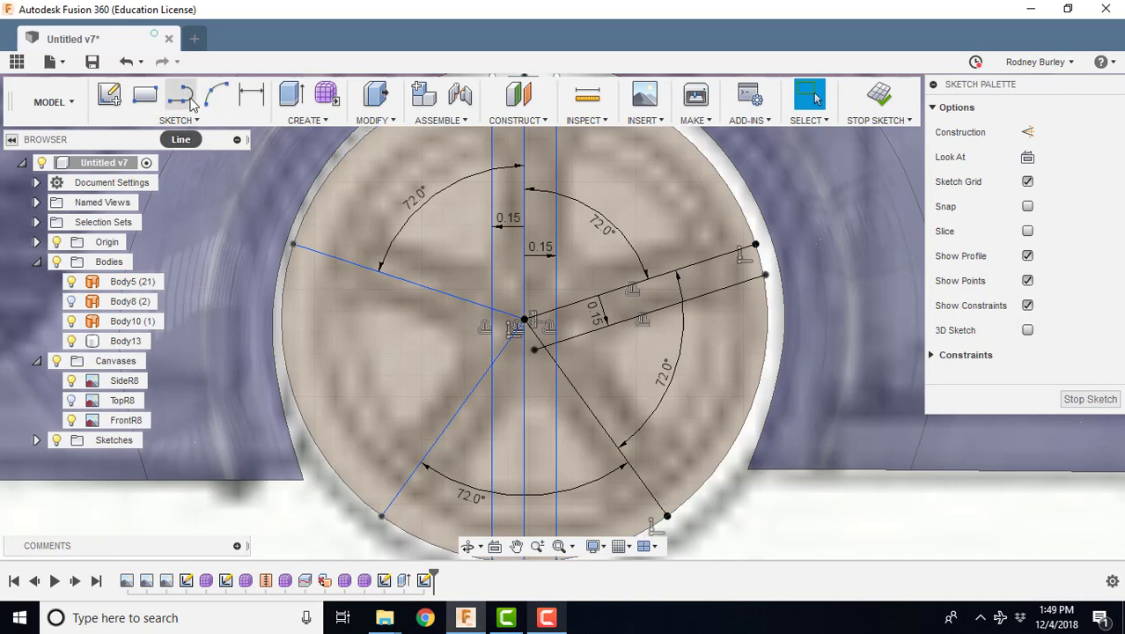
- Offset the rear-pointing upper spoke line 0.15 mm to its upper side
{"action": "left_click", "coordinate": [638, 284]}
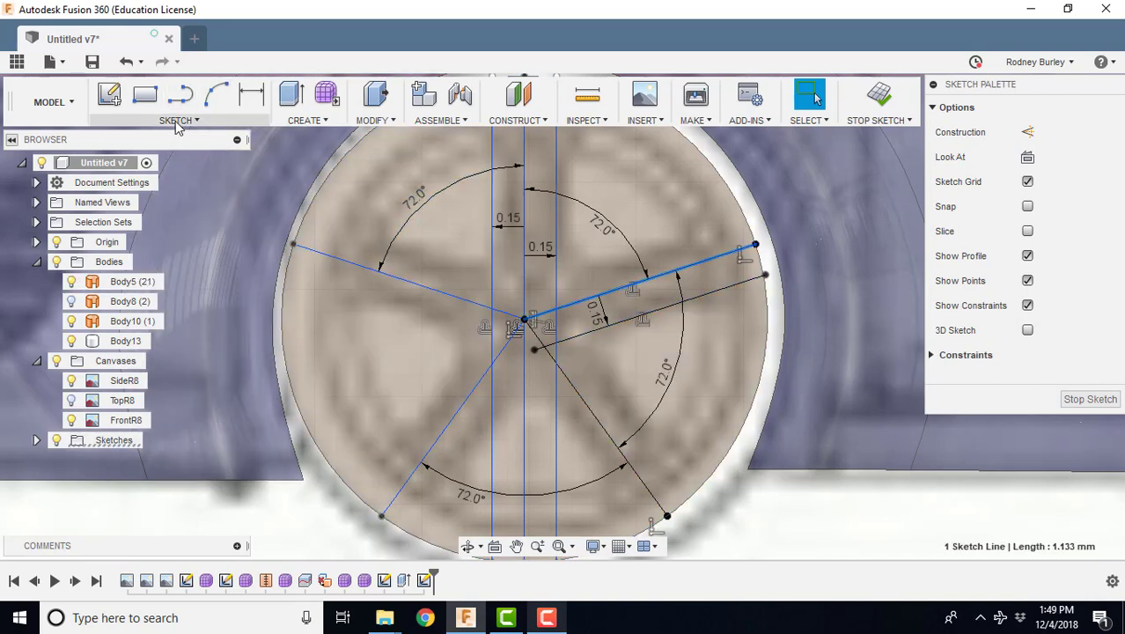
{"action": "left_click", "coordinate": [177, 120]}
{"action": "left_click", "coordinate": [137, 466]}
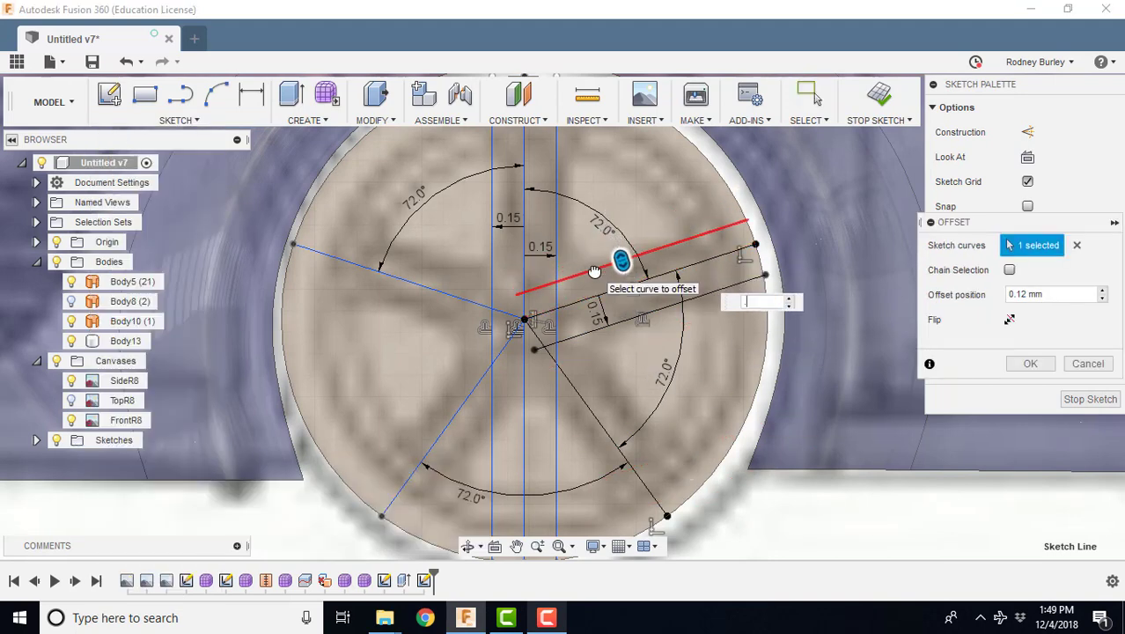
{"action": "left_click", "coordinate": [595, 270]}
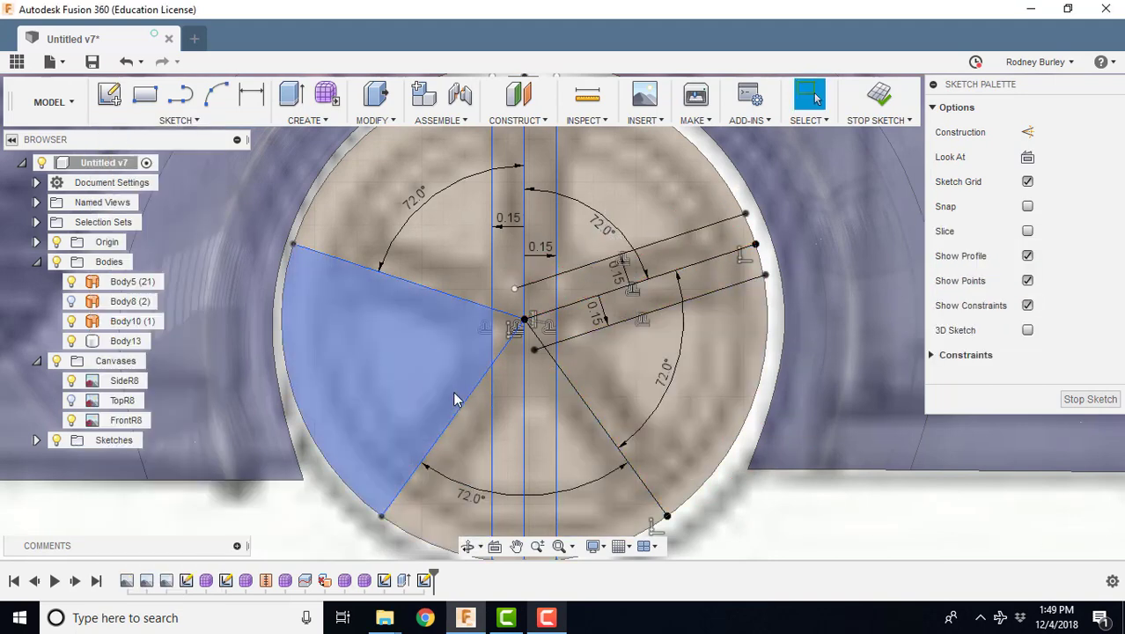
- Offset the chained front-pointing upper and lower spoke lines 0.15 mm into the gap between them
{"action": "left_click", "coordinate": [179, 120]}
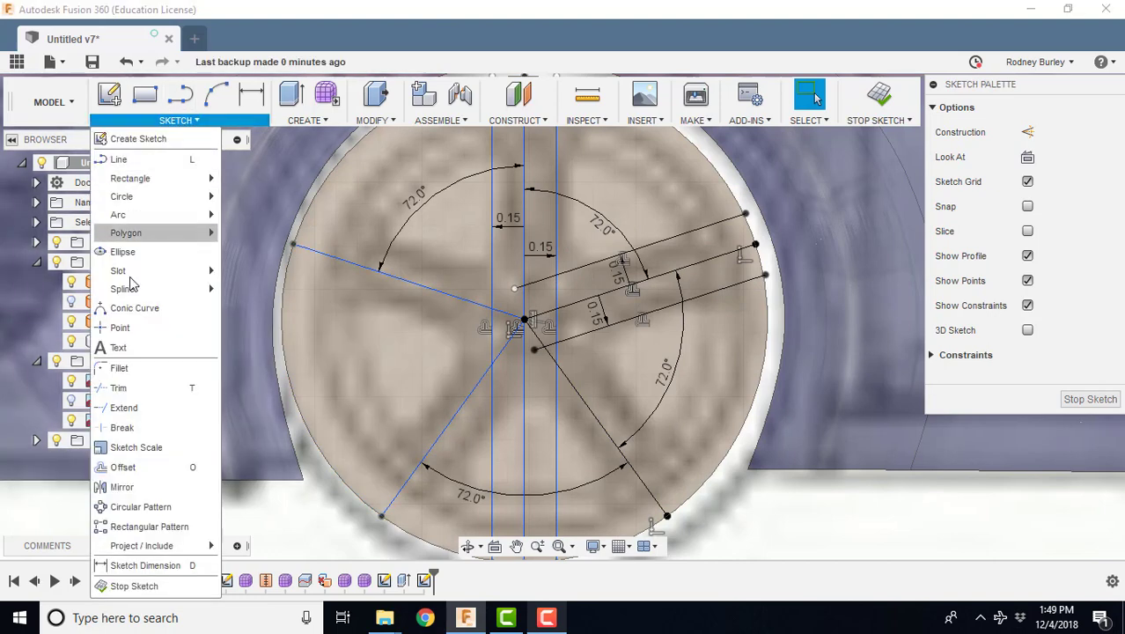
{"action": "left_click", "coordinate": [598, 422]}
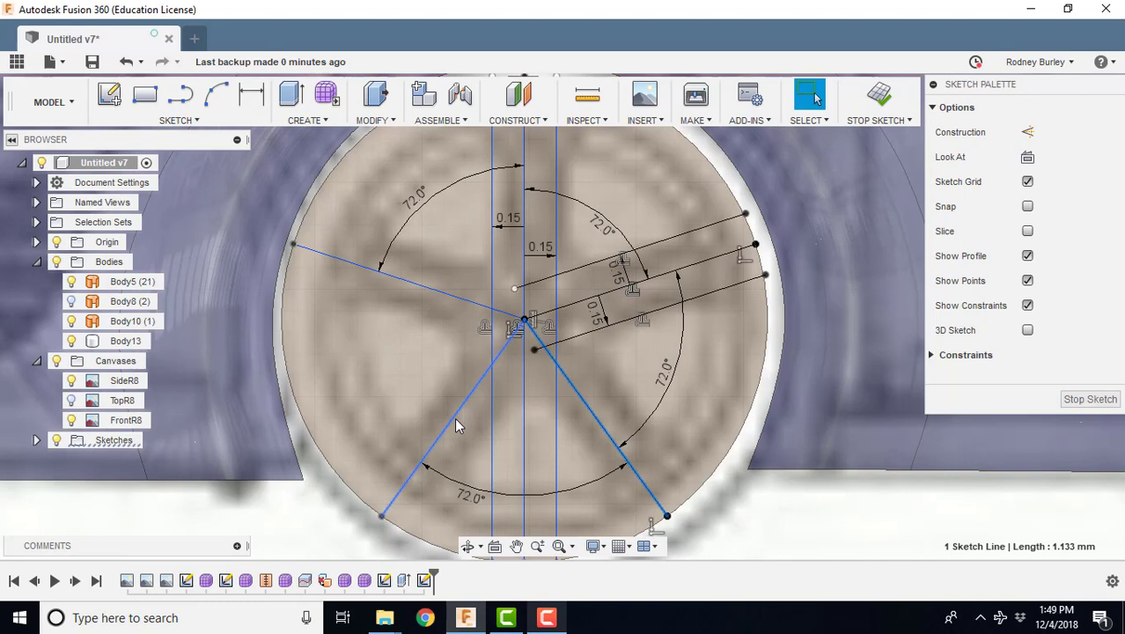
{"action": "left_click", "coordinate": [456, 426], "text": "ctrl"}
{"action": "left_click", "coordinate": [414, 283], "text": "ctrl"}
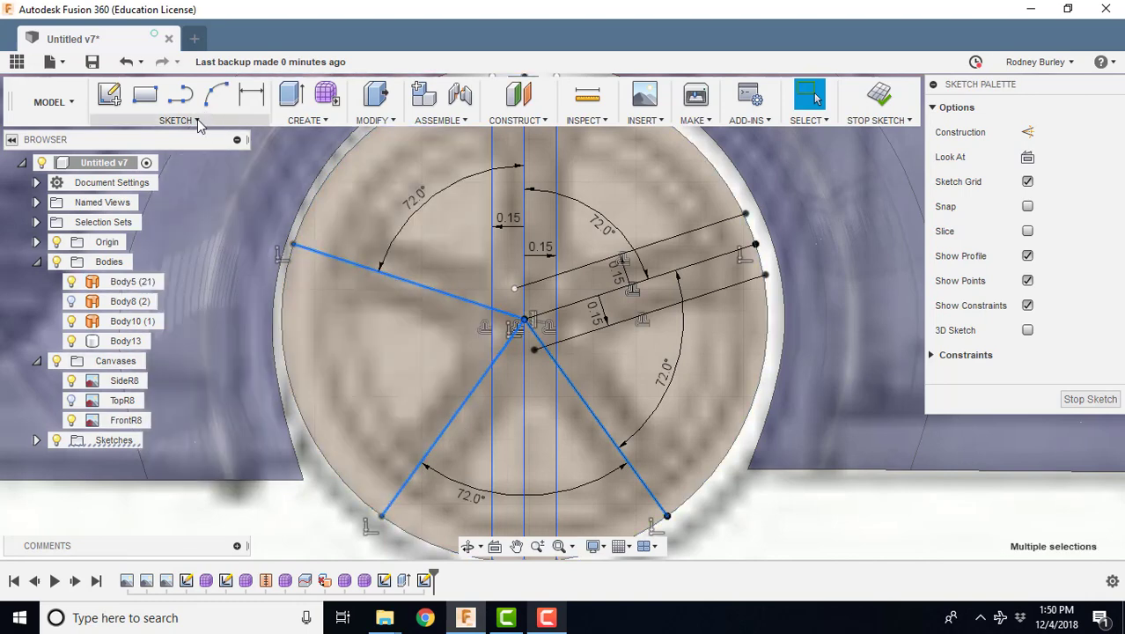
{"action": "left_click", "coordinate": [194, 119]}
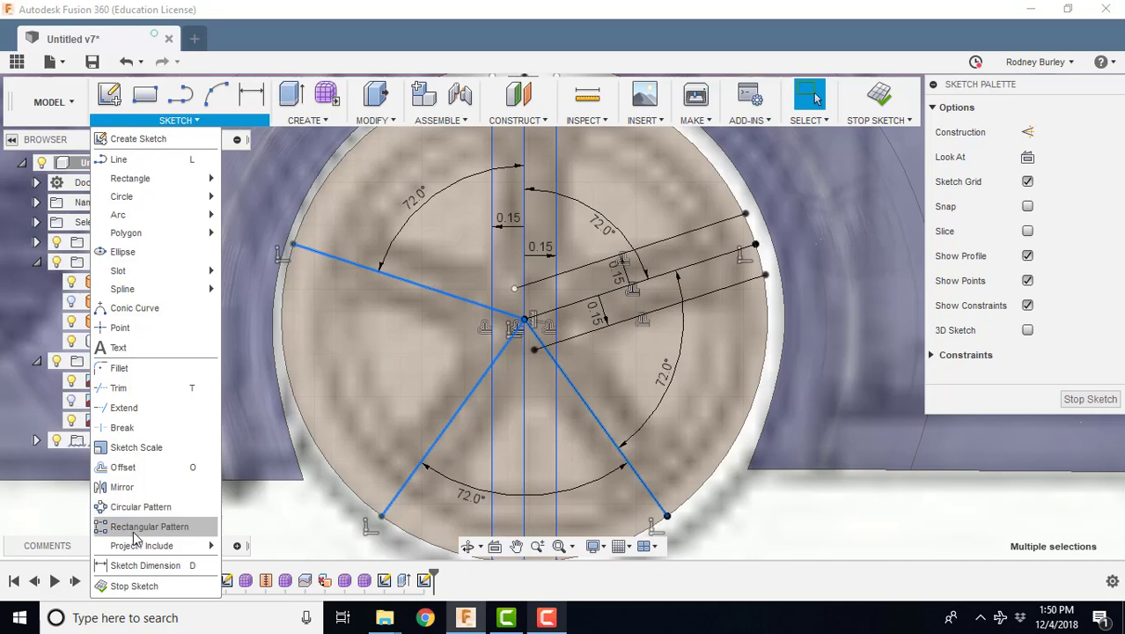
{"action": "left_click", "coordinate": [148, 468]}
{"action": "left_click", "coordinate": [420, 292]}
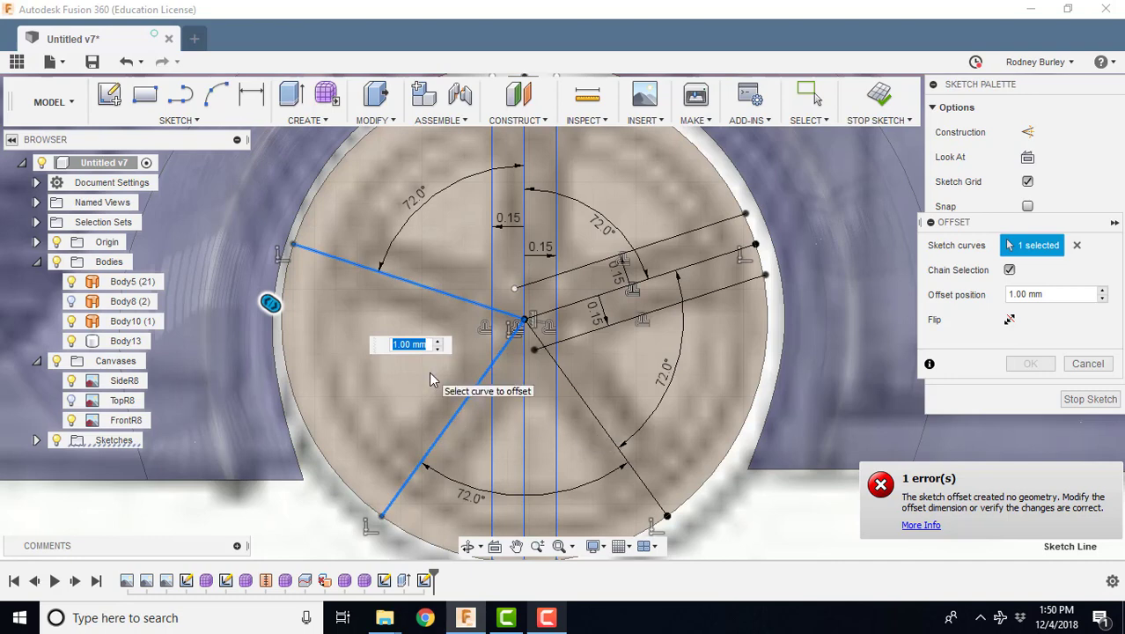
{"action": "type", "text": "0.15"}
{"action": "key", "text": "Return"}
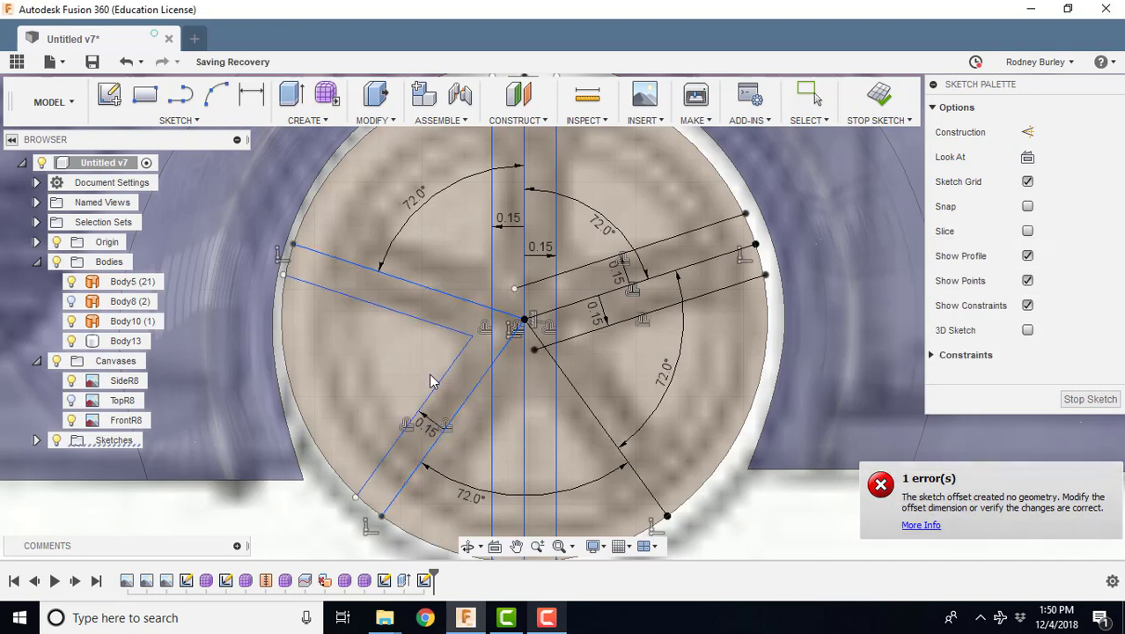
- Offset the front-pointing upper spoke line 0.15 mm to its upper side, without chain selection
{"action": "scroll", "coordinate": [566, 390], "scroll_direction": "down", "scroll_amount": 3}
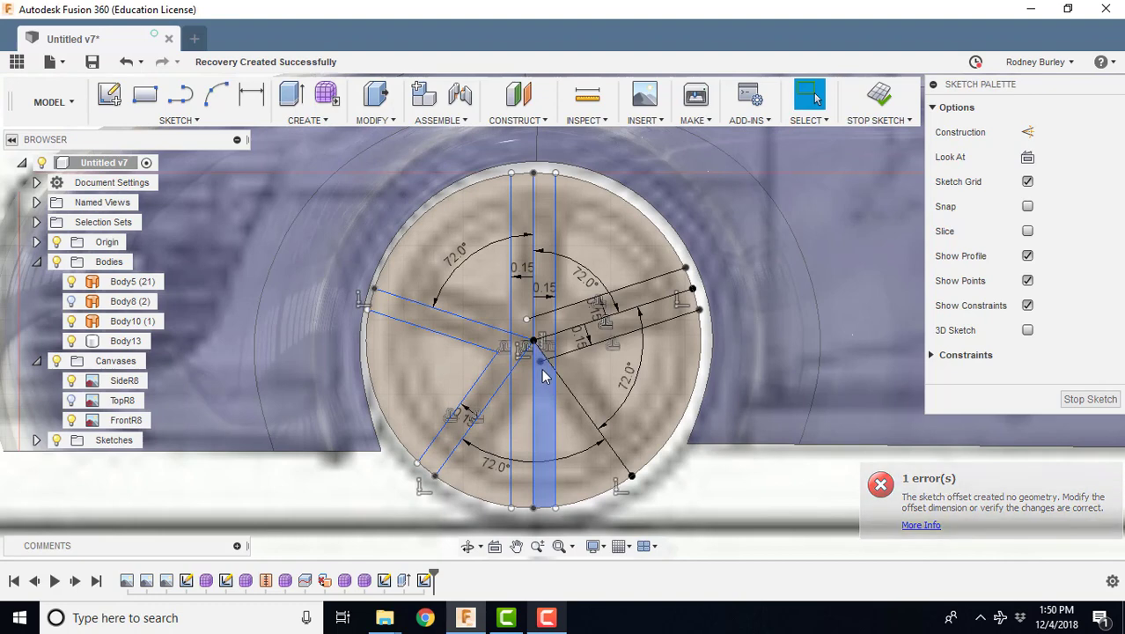
{"action": "left_click", "coordinate": [445, 313]}
{"action": "left_click", "coordinate": [180, 120]}
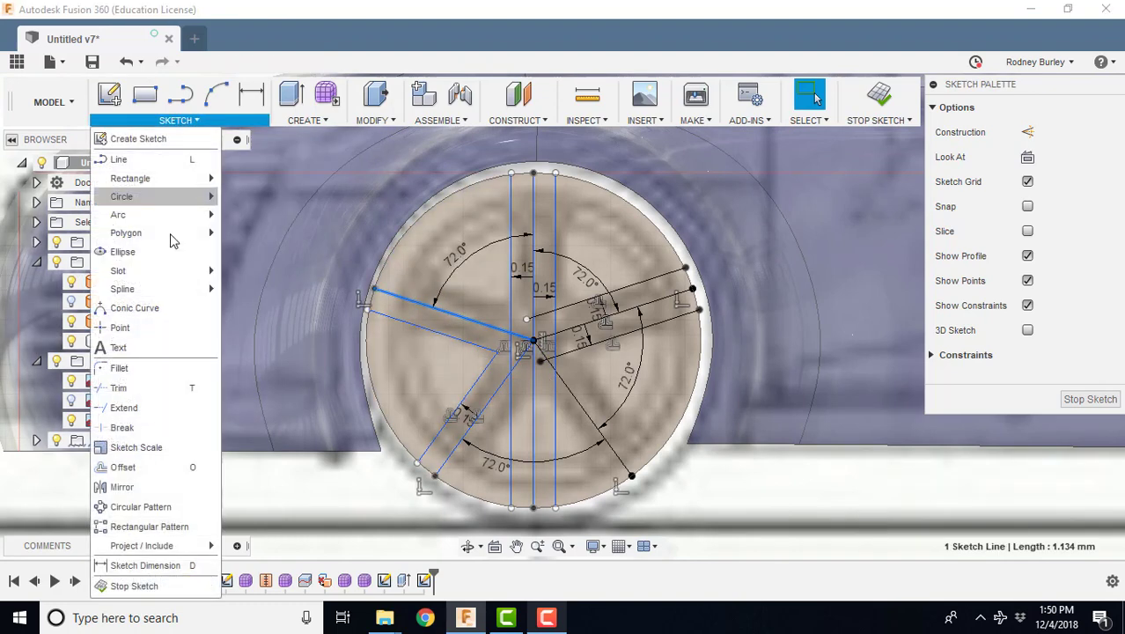
{"action": "left_click", "coordinate": [180, 466]}
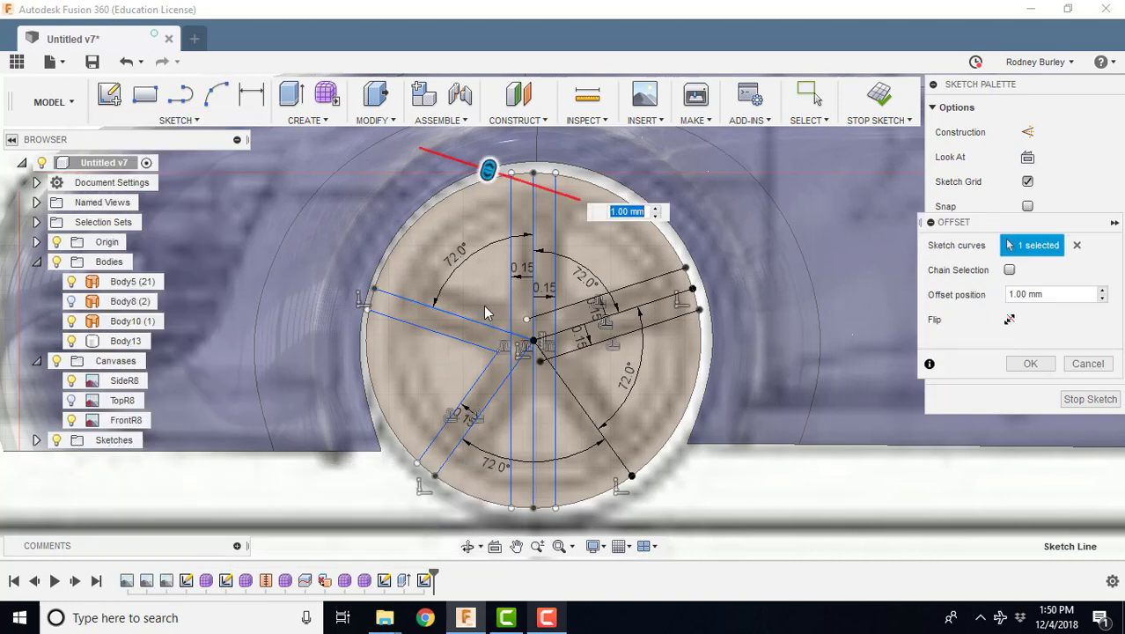
{"action": "left_click_drag", "start_coordinate": [489, 170], "coordinate": [450, 287]}
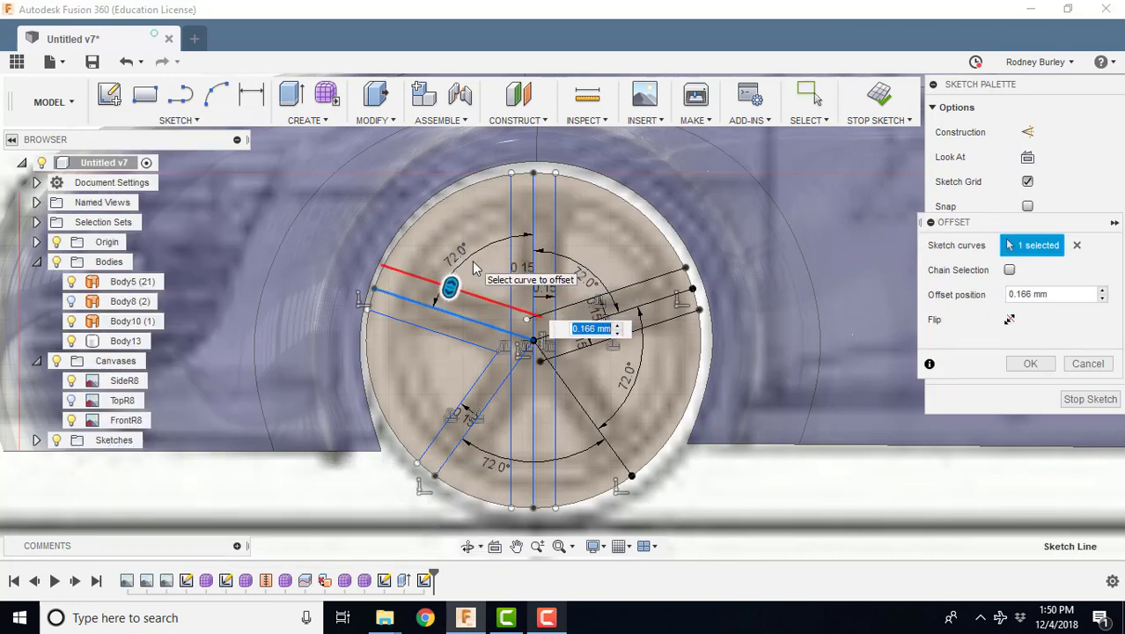
{"action": "key", "text": "Return"}
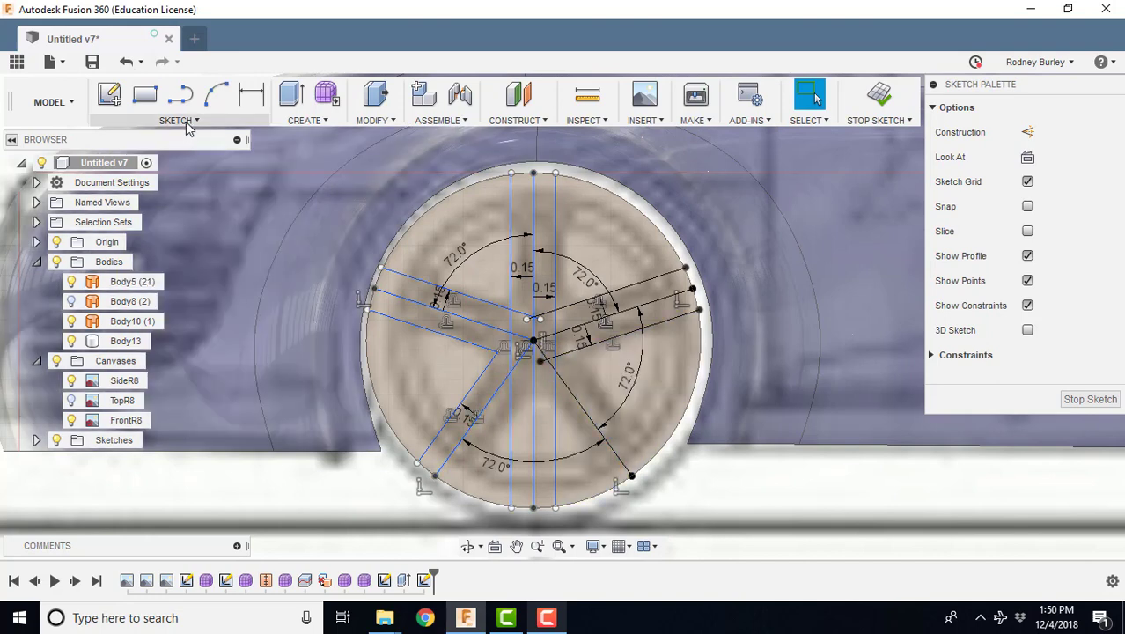
- Offset the rear-pointing lower spoke line 0.150 mm to its upper, rear-facing side
{"action": "left_click", "coordinate": [589, 420]}
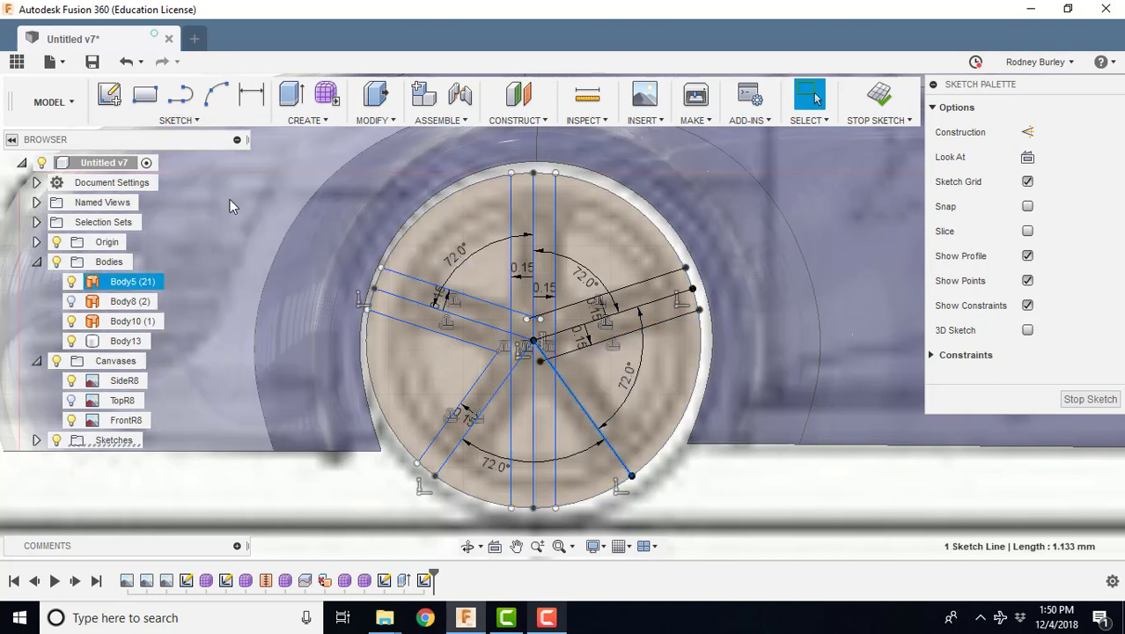
{"action": "left_click", "coordinate": [176, 119]}
{"action": "left_click", "coordinate": [167, 467]}
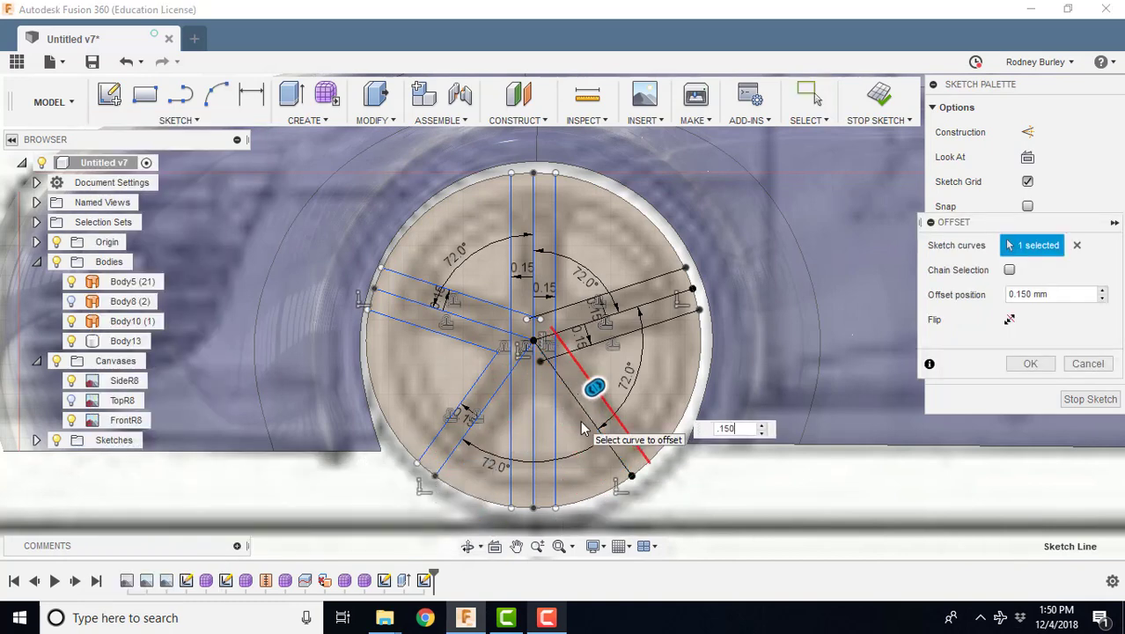
{"action": "key", "text": "Return"}
- Offset the rear-pointing lower spoke line 0.15 mm to its inner side, toward the vertical line
{"action": "left_click", "coordinate": [196, 121]}
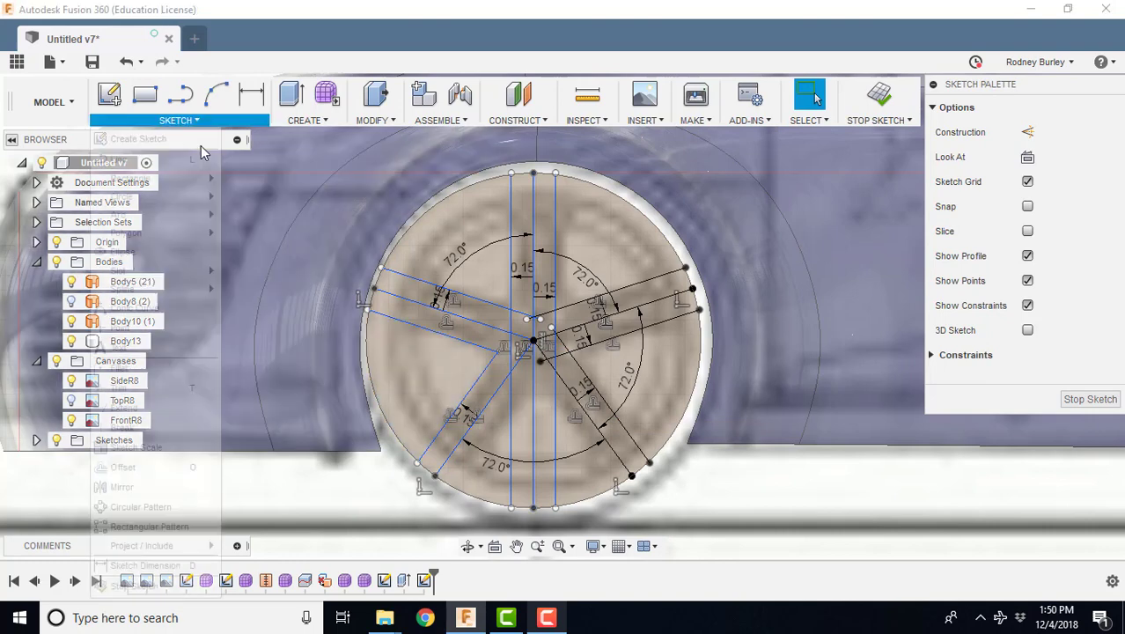
{"action": "left_click", "coordinate": [123, 467]}
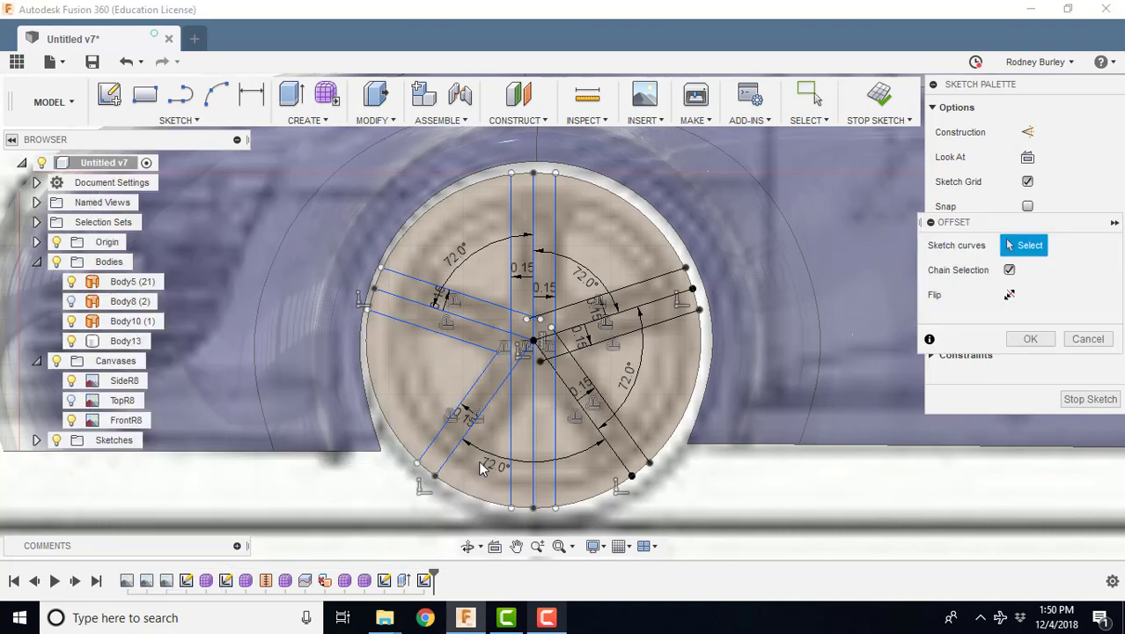
{"action": "left_click", "coordinate": [588, 428]}
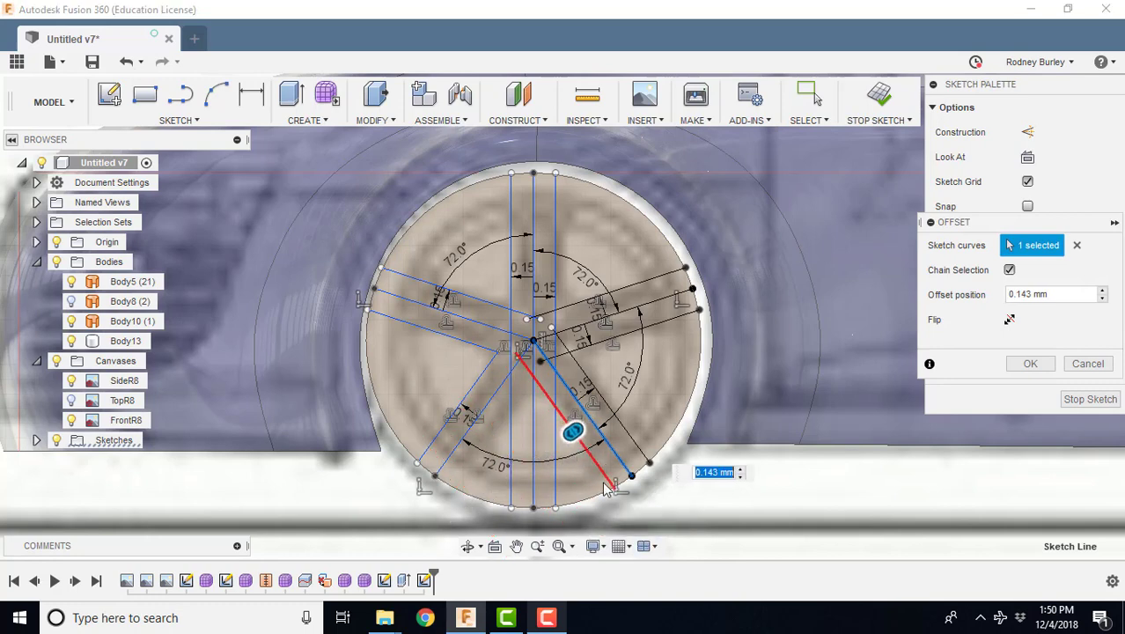
{"action": "left_click", "coordinate": [606, 486]}
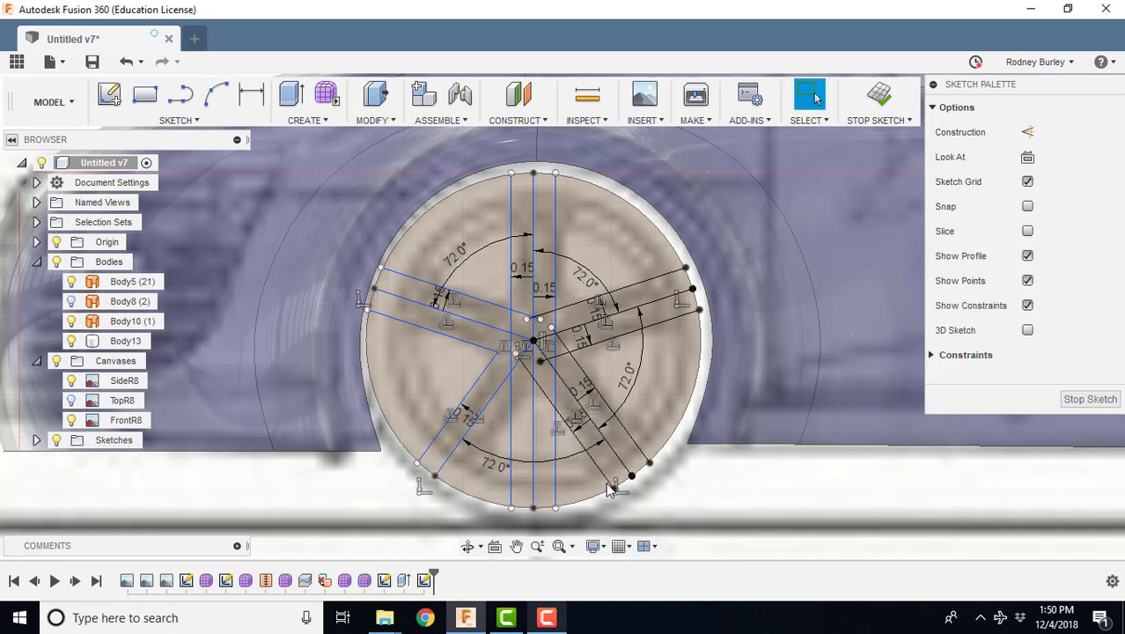
- Offset the front-pointing lower spoke line 0.15 mm to its inner side, toward the vertical line
{"action": "left_click", "coordinate": [179, 120]}
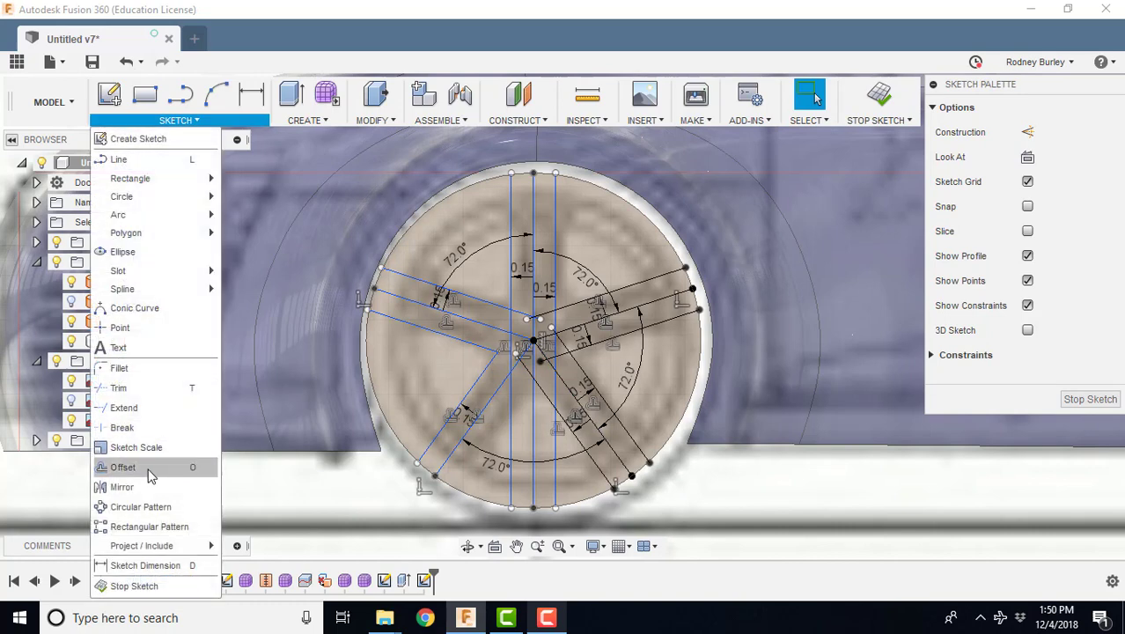
{"action": "left_click", "coordinate": [141, 467]}
{"action": "left_click", "coordinate": [476, 428]}
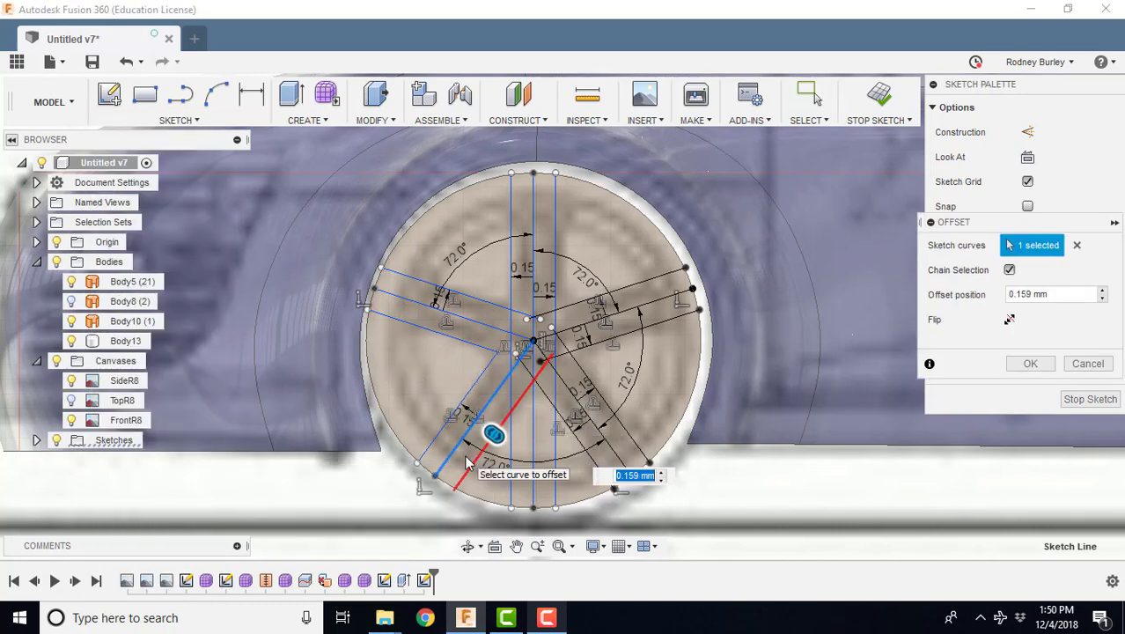
{"action": "left_click", "coordinate": [467, 462]}
- Trim both upper side spokes' upper edges back to the vertical spoke's edges, and the front vertical edge's segment just below its corner
{"action": "scroll", "coordinate": [618, 293], "scroll_direction": "up", "scroll_amount": 3}
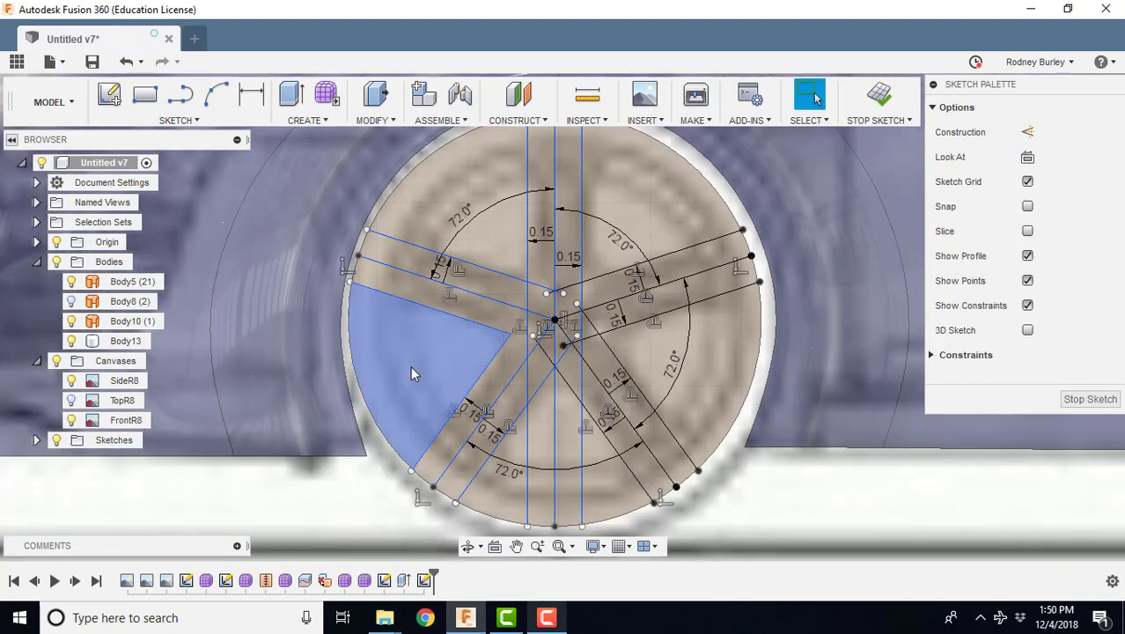
{"action": "scroll", "coordinate": [619, 293], "scroll_direction": "down", "scroll_amount": 2}
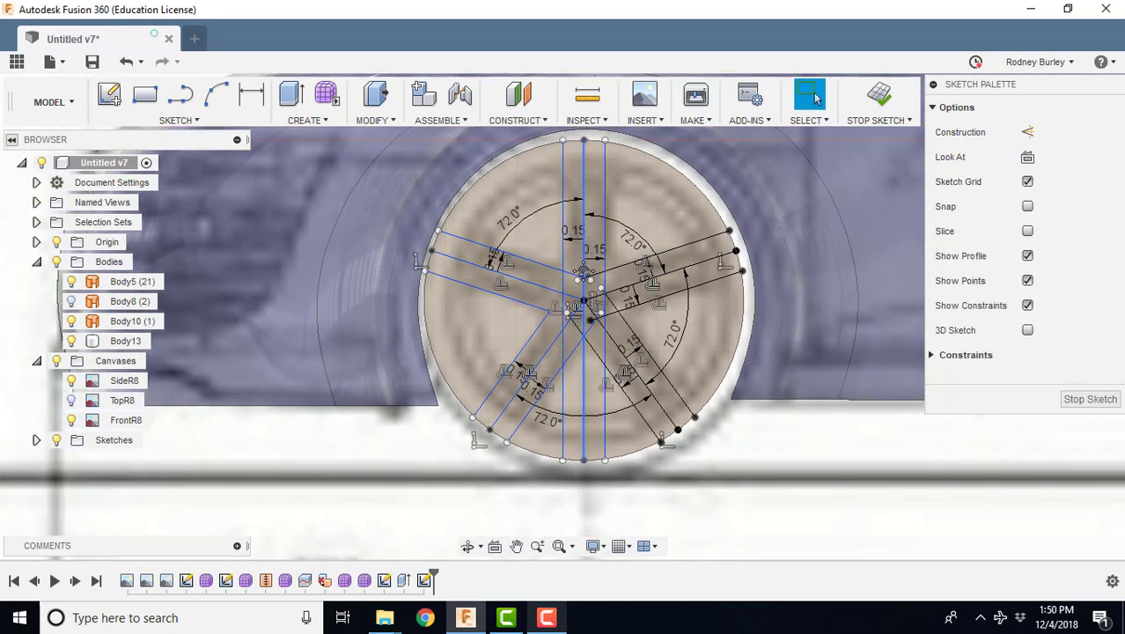
{"action": "scroll", "coordinate": [556, 293], "scroll_direction": "up", "scroll_amount": 3}
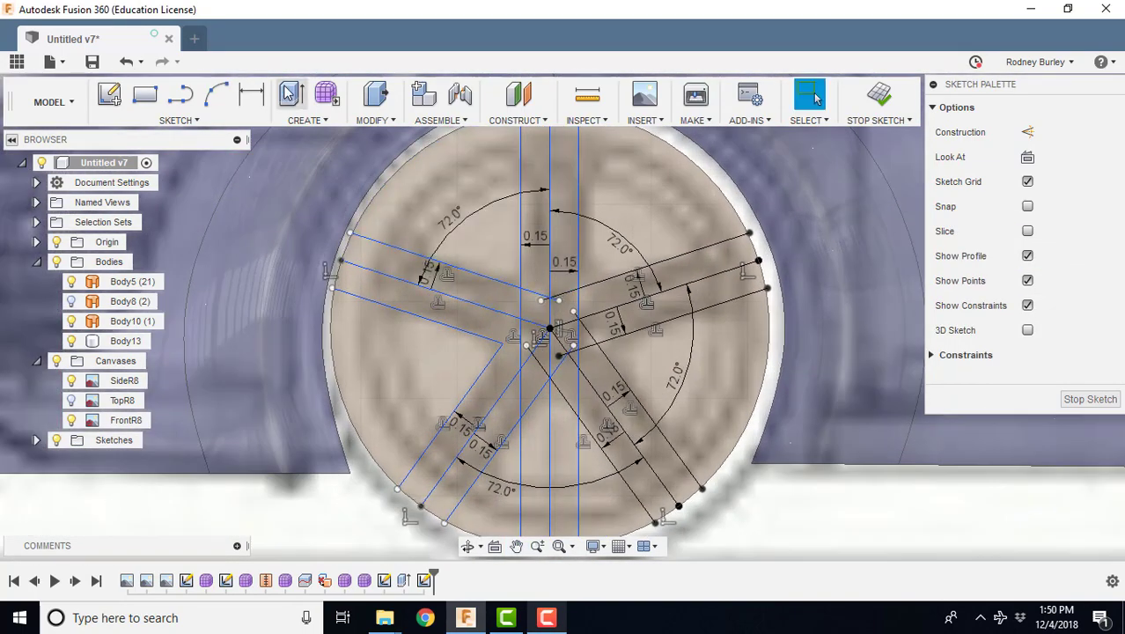
{"action": "left_click", "coordinate": [180, 119]}
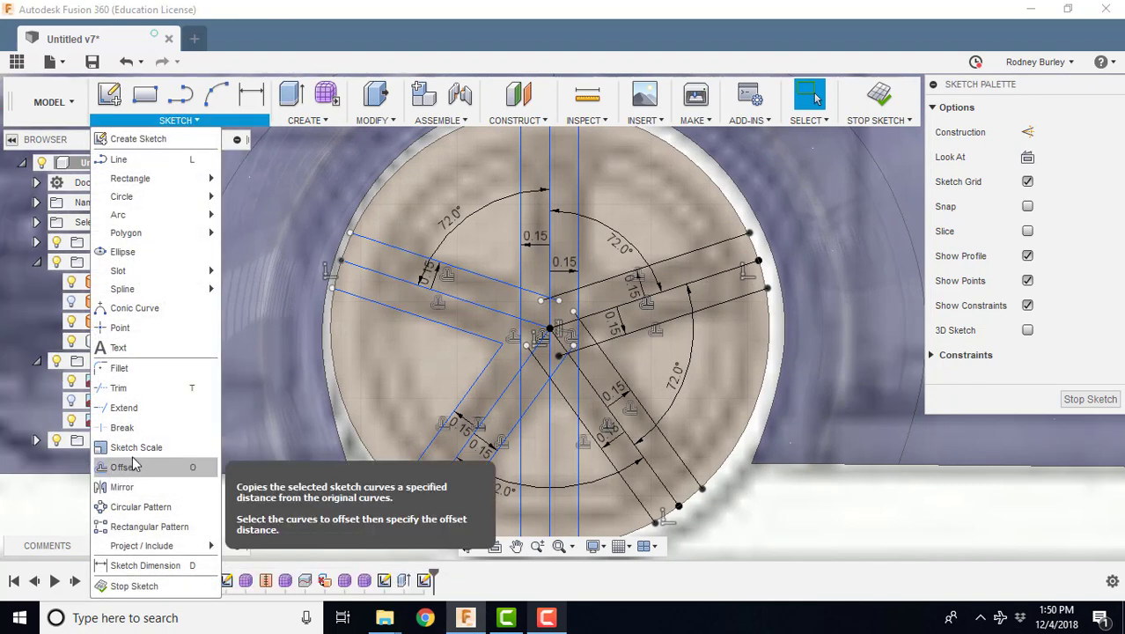
{"action": "left_click", "coordinate": [123, 387]}
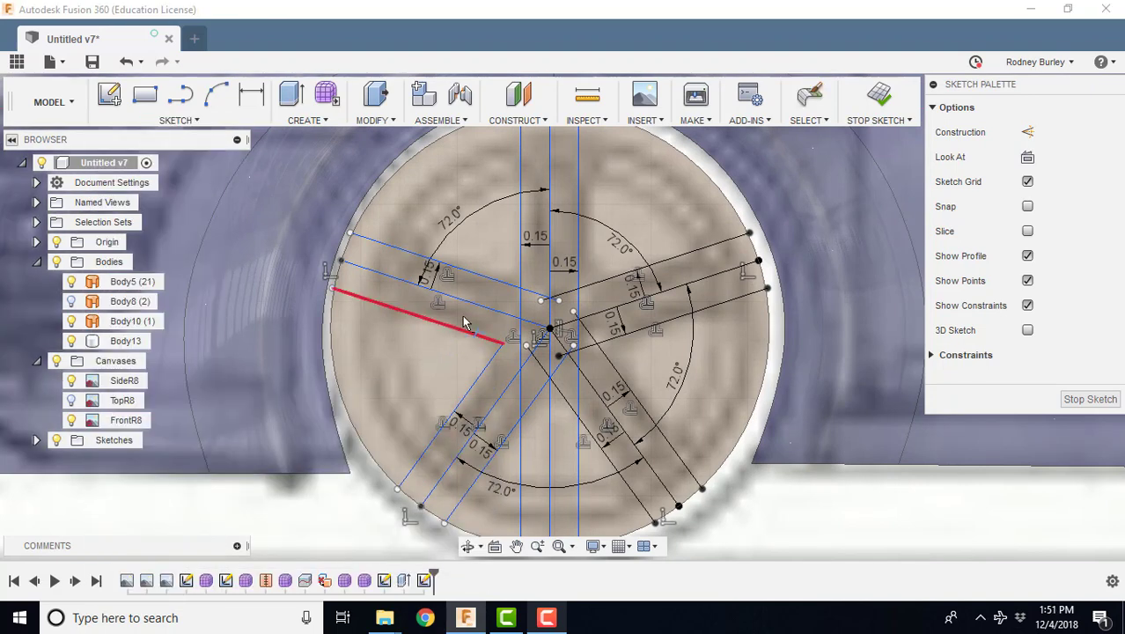
{"action": "left_click", "coordinate": [533, 293]}
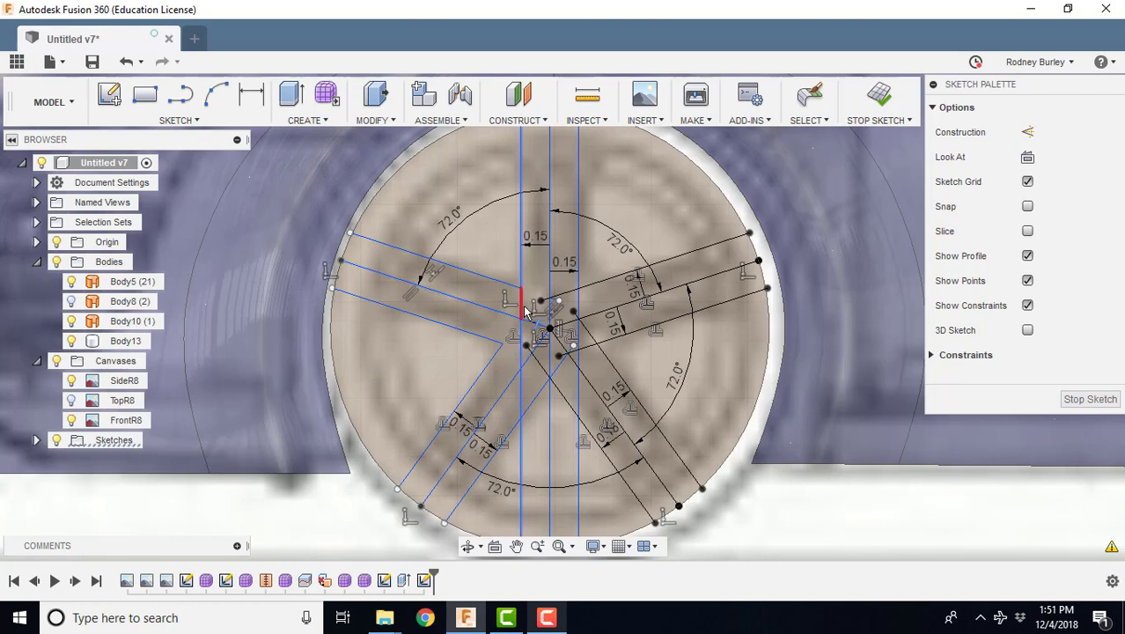
{"action": "left_click", "coordinate": [524, 310]}
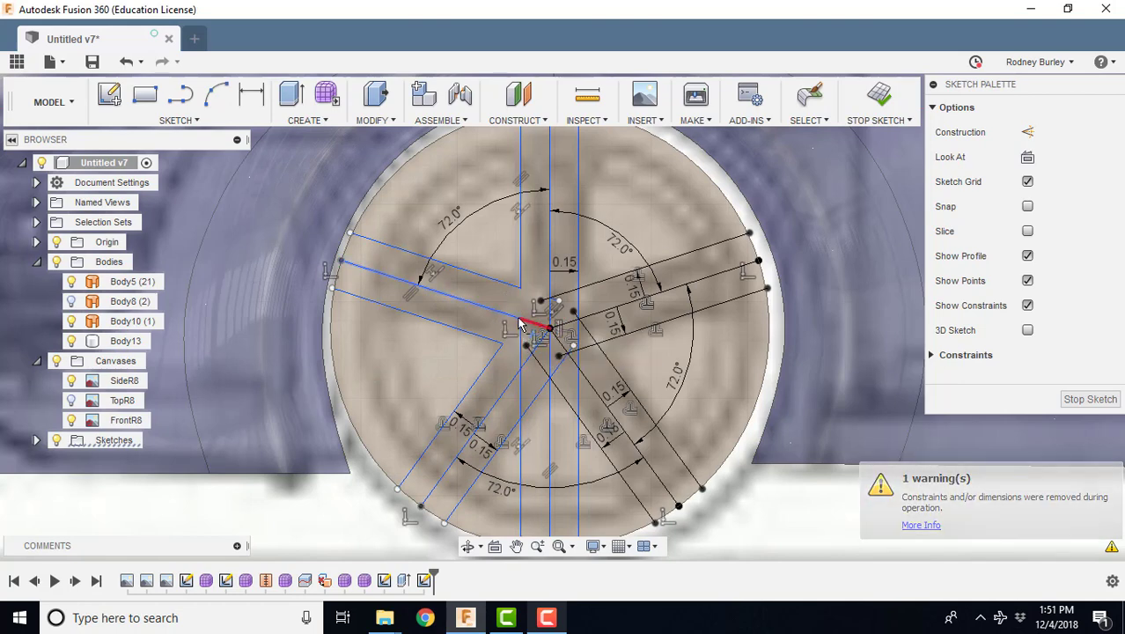
{"action": "left_click", "coordinate": [563, 297]}
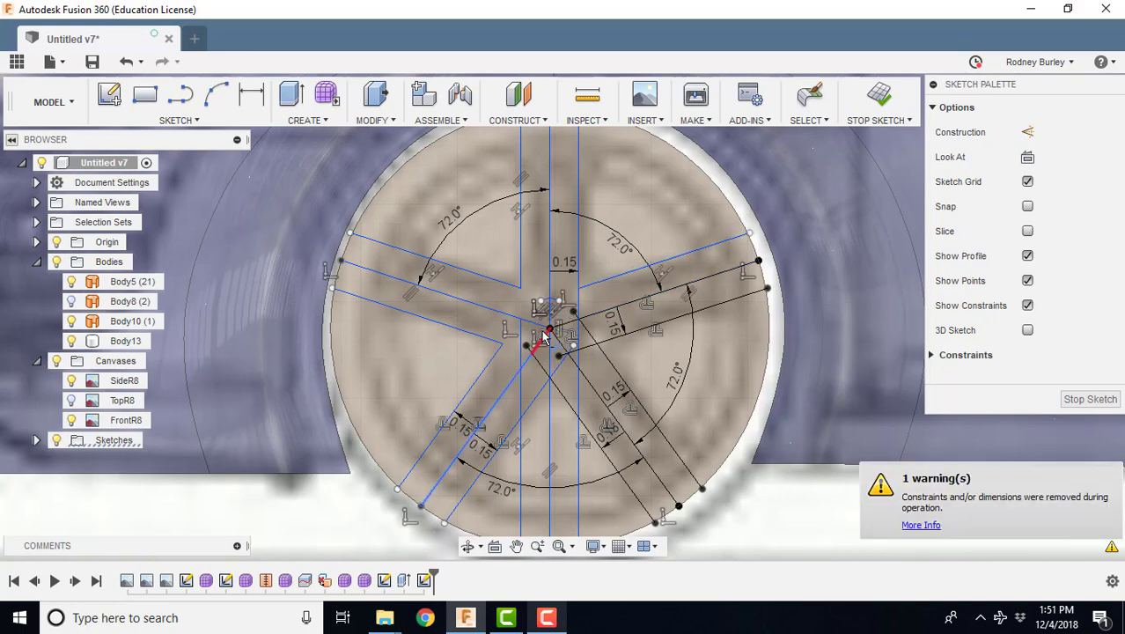
- Trim the rear vertical edge's segments running through the hub below the corner with the rear upper spoke
{"action": "scroll", "coordinate": [572, 350], "scroll_direction": "up", "scroll_amount": 4}
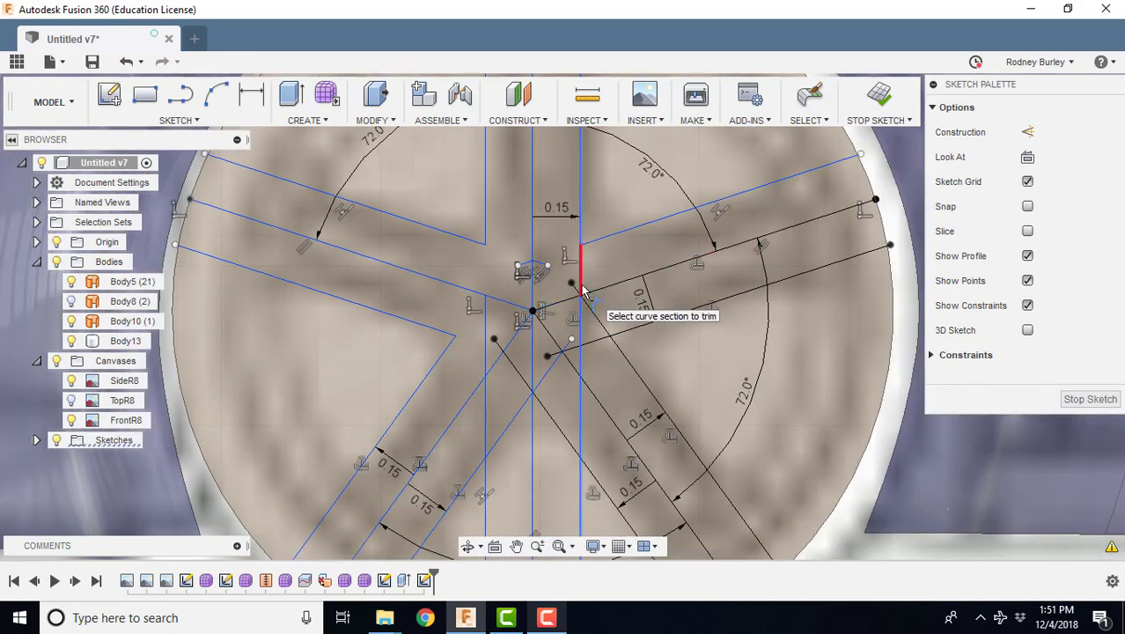
{"action": "left_click", "coordinate": [582, 291]}
{"action": "scroll", "coordinate": [605, 384], "scroll_direction": "down", "scroll_amount": 1}
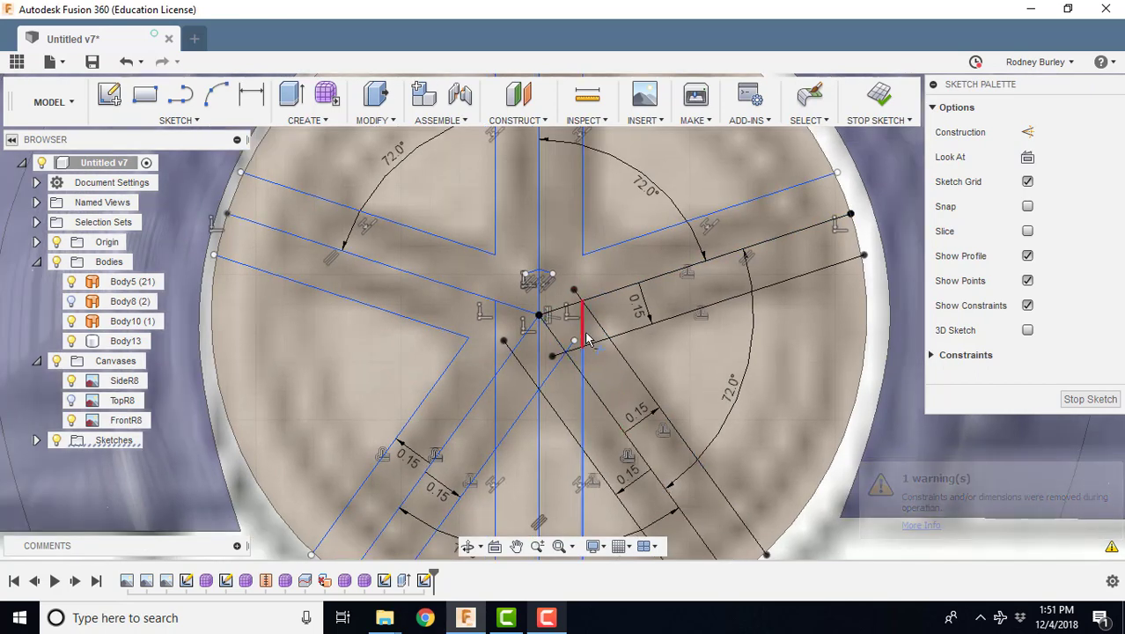
{"action": "left_click", "coordinate": [582, 332]}
{"action": "scroll", "coordinate": [566, 369], "scroll_direction": "down", "scroll_amount": 2}
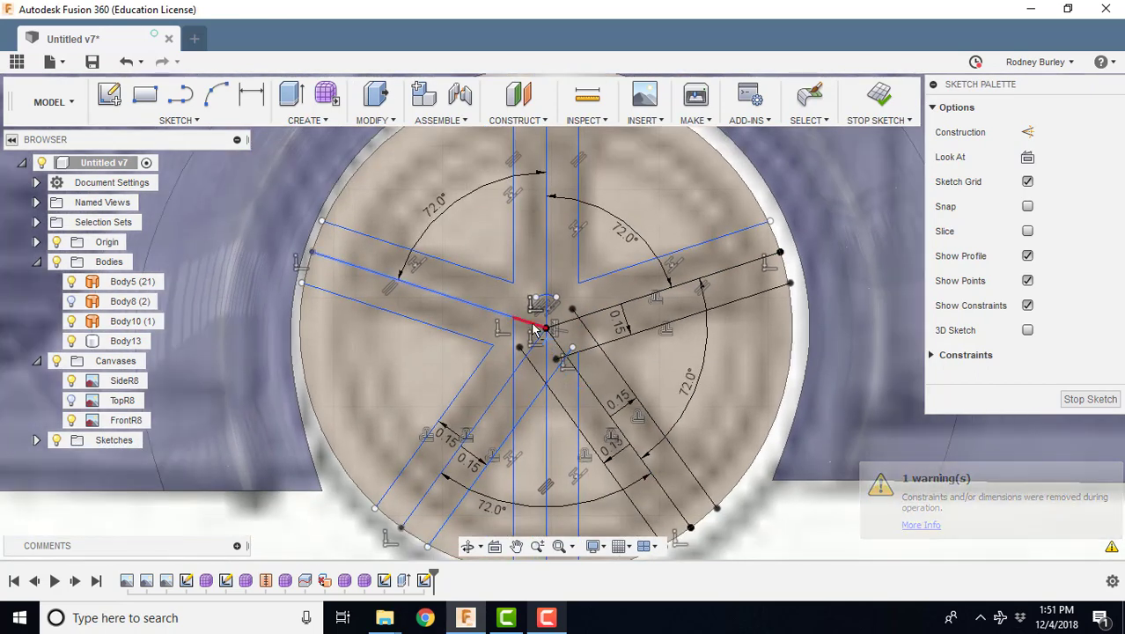
- Trim the inner end of the front upper spoke's centre line and the front vertical edge's segment beside the hub
{"action": "left_click", "coordinate": [538, 356]}
{"action": "scroll", "coordinate": [543, 371], "scroll_direction": "down", "scroll_amount": 1}
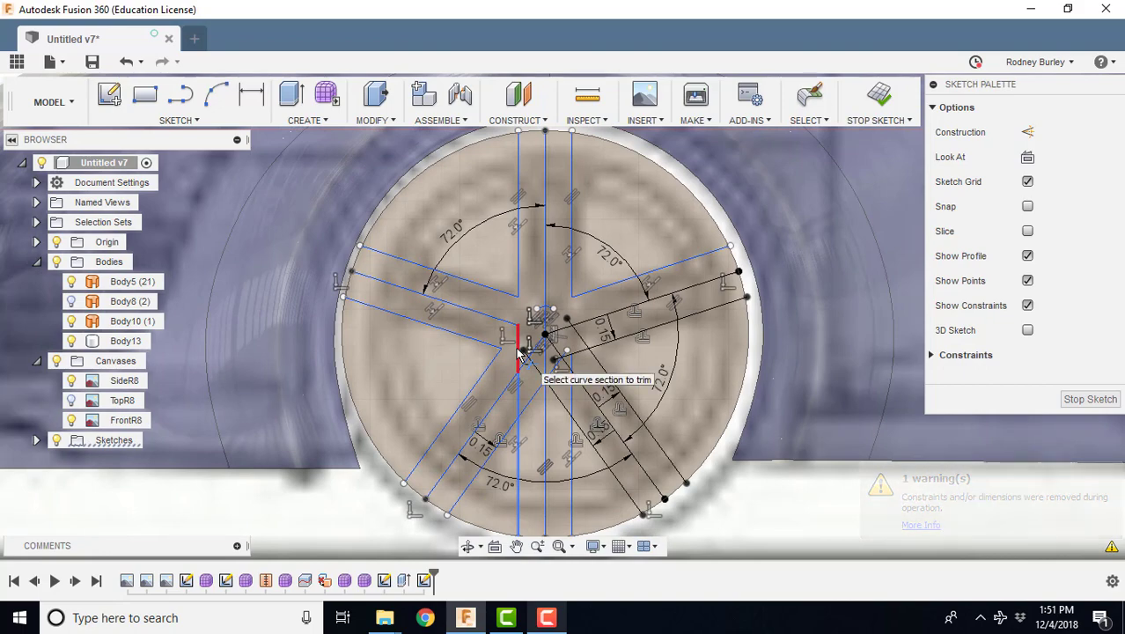
{"action": "left_click", "coordinate": [521, 352]}
{"action": "scroll", "coordinate": [557, 390], "scroll_direction": "up", "scroll_amount": 2}
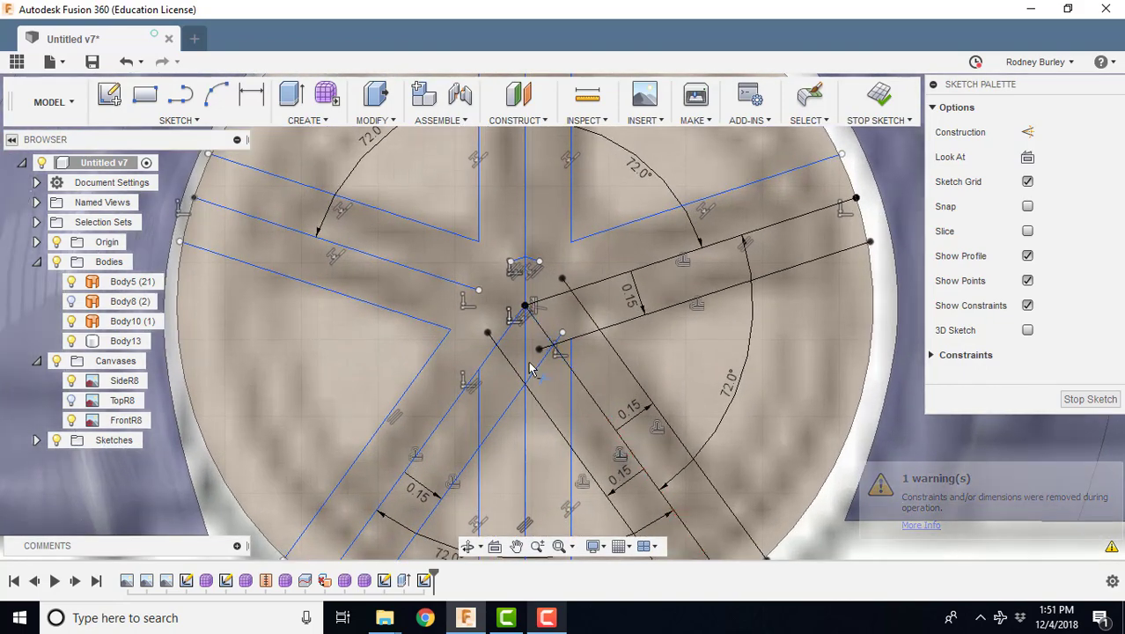
- Trim the two lower spokes' inner edges back to where they meet, and the rear upper and lower spokes' facing edges back to their corner
{"action": "left_click", "coordinate": [513, 371]}
{"action": "left_click", "coordinate": [506, 363]}
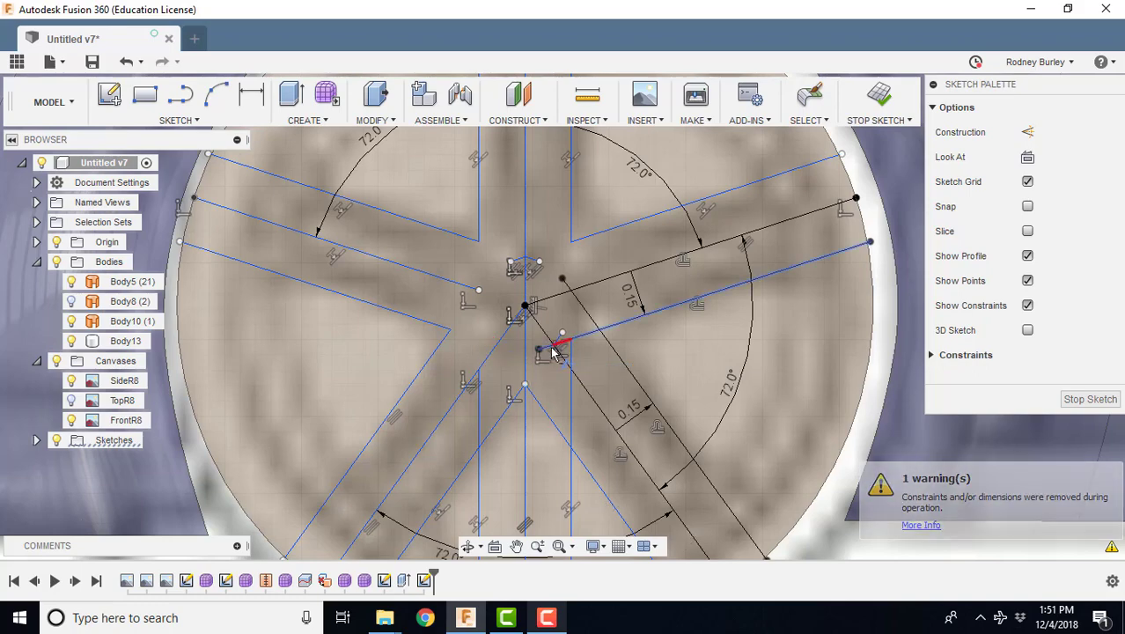
{"action": "scroll", "coordinate": [555, 352], "scroll_direction": "up", "scroll_amount": 2}
{"action": "scroll", "coordinate": [539, 326], "scroll_direction": "down", "scroll_amount": 5}
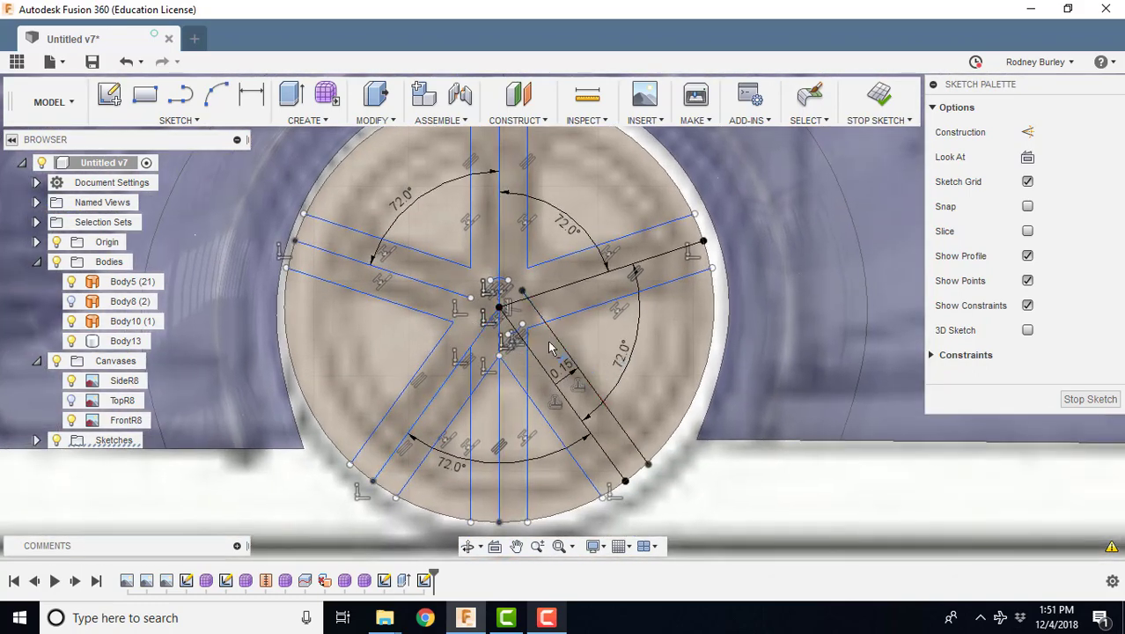
{"action": "left_click", "coordinate": [513, 320]}
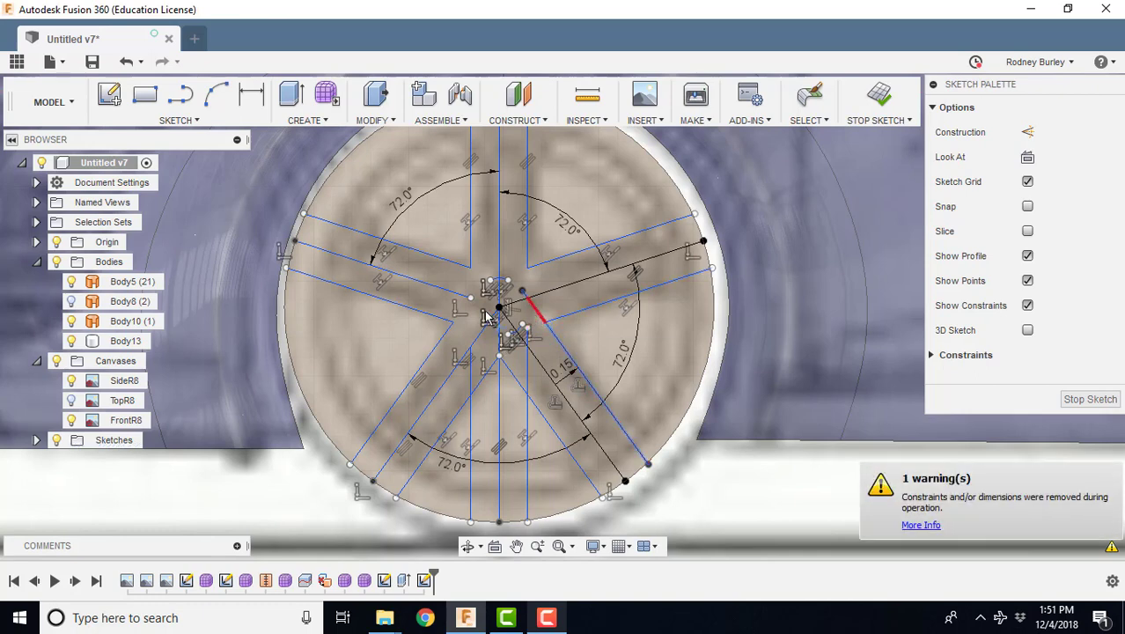
{"action": "scroll", "coordinate": [521, 293], "scroll_direction": "up", "scroll_amount": 1}
{"action": "scroll", "coordinate": [517, 292], "scroll_direction": "down", "scroll_amount": 1}
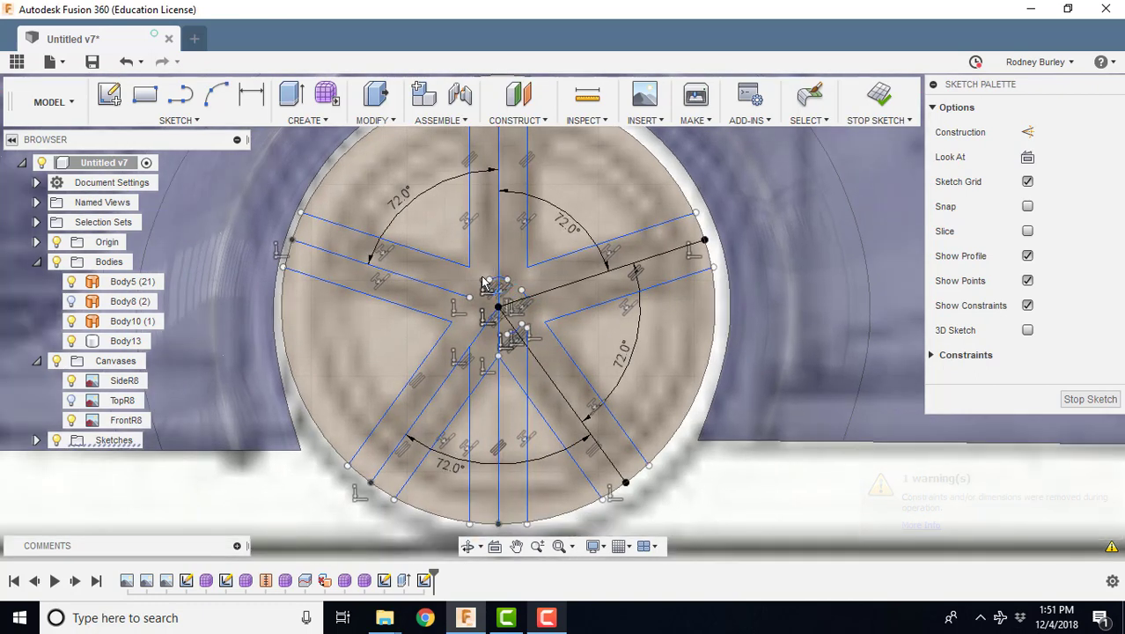
- Trim away the centre lines of both front spokes and the front vertical edge's segment crossing the front lower spoke
{"action": "left_click", "coordinate": [448, 295]}
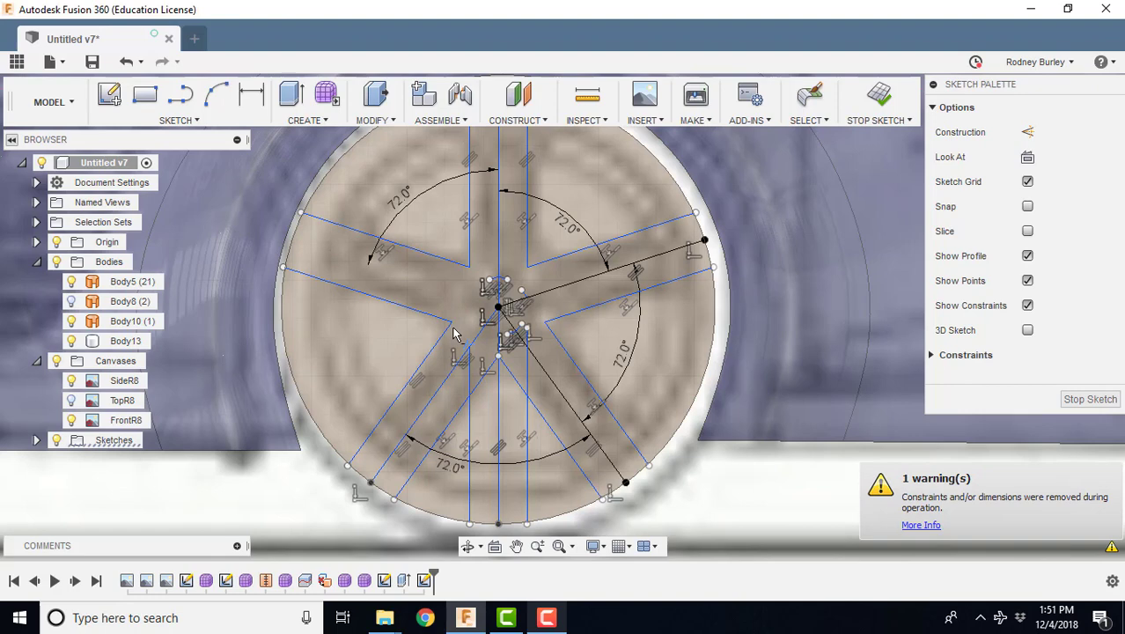
{"action": "left_click", "coordinate": [454, 377]}
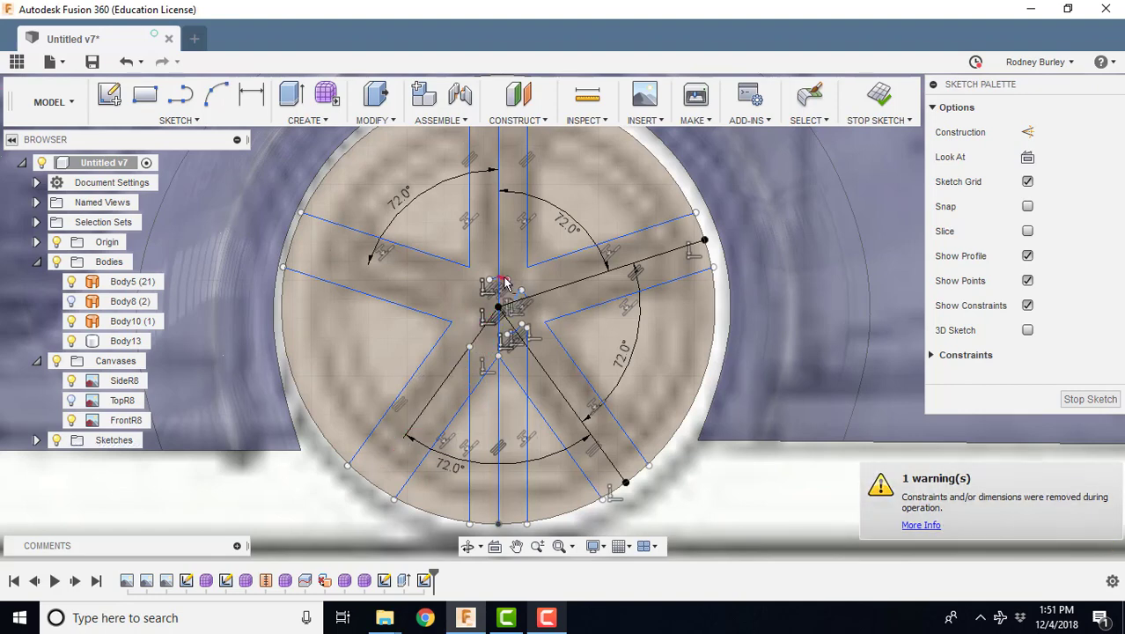
{"action": "scroll", "coordinate": [475, 365], "scroll_direction": "up", "scroll_amount": 2}
{"action": "left_click", "coordinate": [470, 370]}
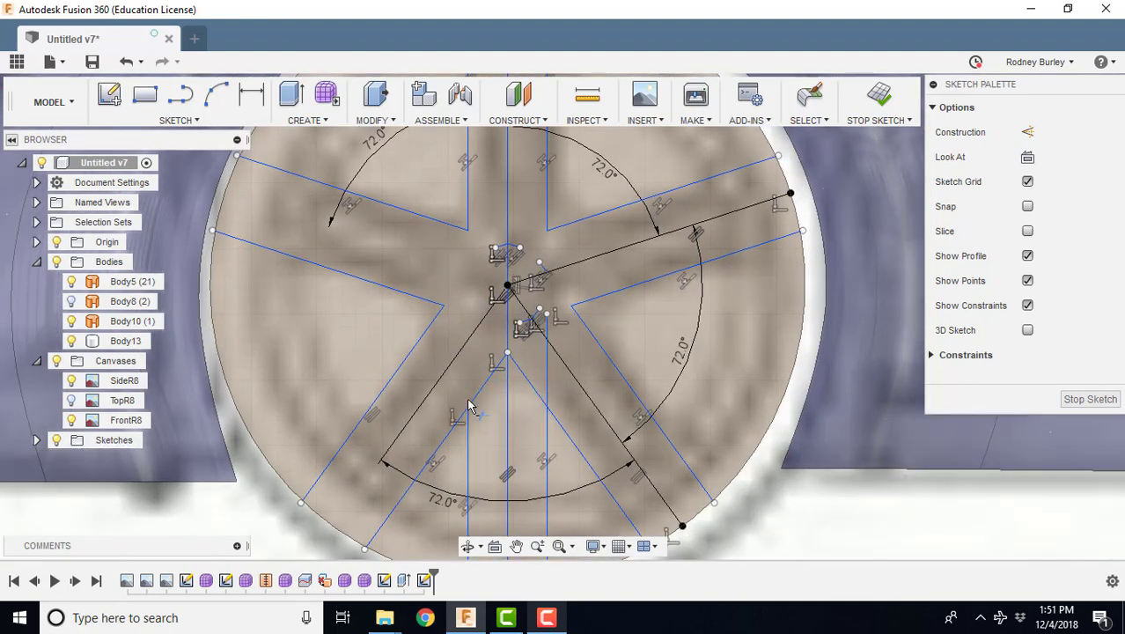
- Trim away the remaining segments of both vertical spoke edges between the hub and the bottom of the rim
{"action": "scroll", "coordinate": [493, 401], "scroll_direction": "down", "scroll_amount": 1}
{"action": "scroll", "coordinate": [499, 425], "scroll_direction": "down", "scroll_amount": 1}
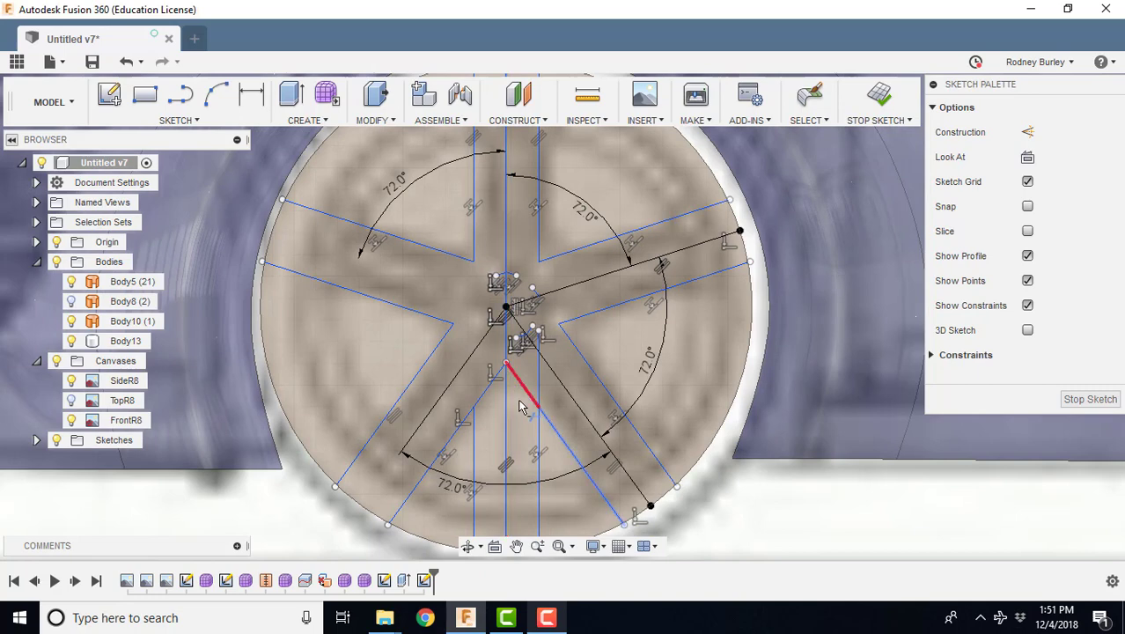
{"action": "scroll", "coordinate": [502, 420], "scroll_direction": "up", "scroll_amount": 1}
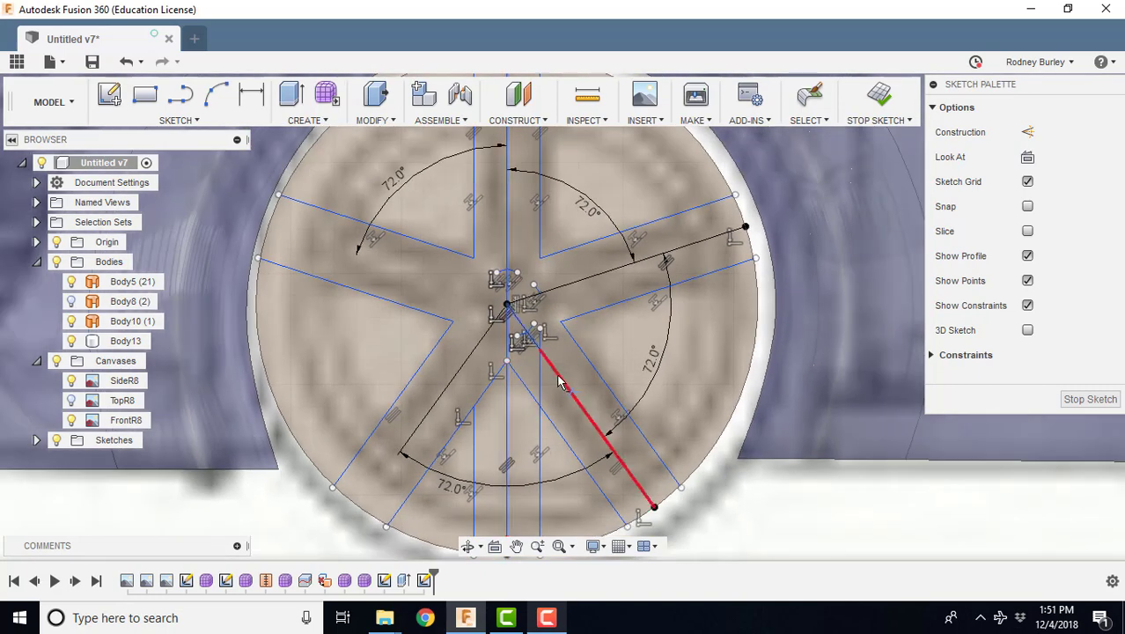
{"action": "left_click", "coordinate": [475, 456]}
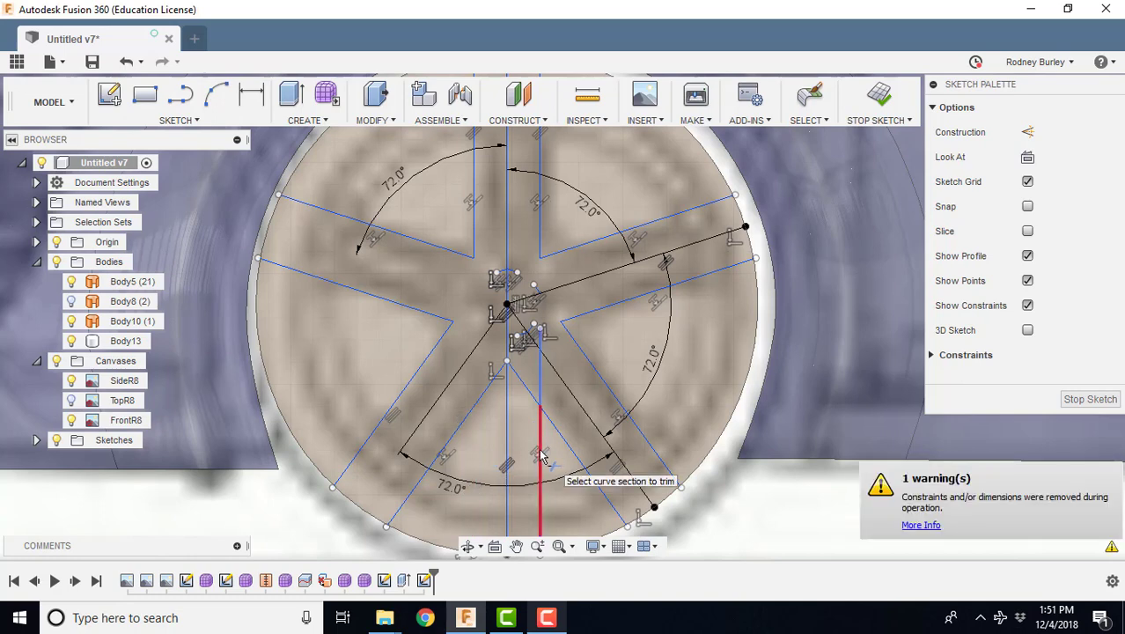
{"action": "left_click", "coordinate": [541, 456]}
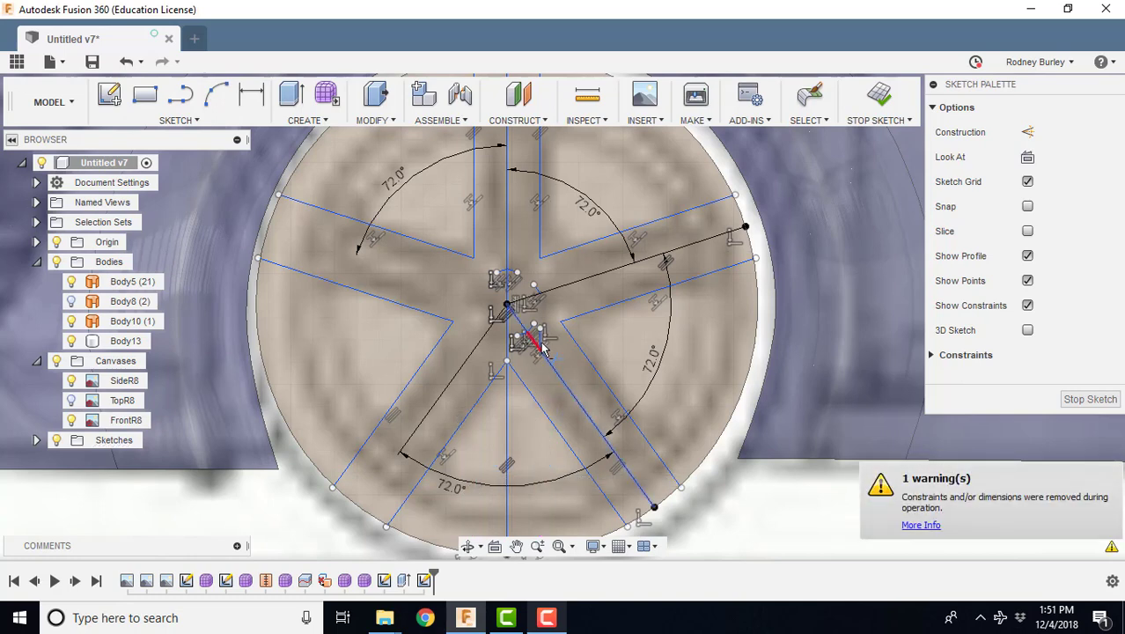
{"action": "scroll", "coordinate": [542, 374], "scroll_direction": "up", "scroll_amount": 4}
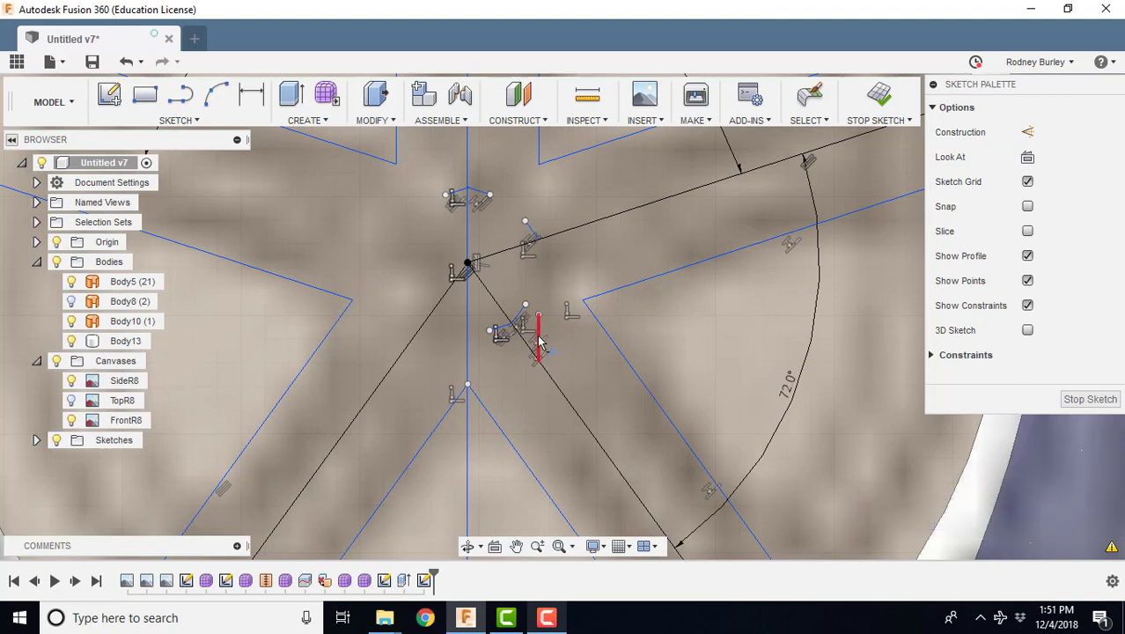
{"action": "left_click", "coordinate": [540, 344]}
{"action": "scroll", "coordinate": [545, 348], "scroll_direction": "down", "scroll_amount": 5}
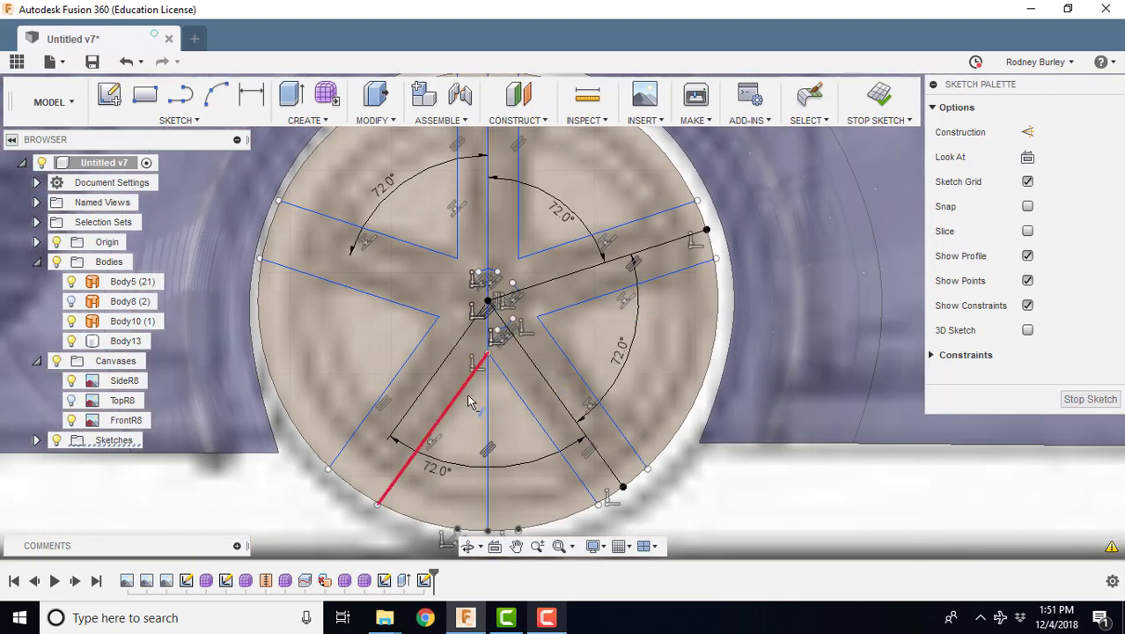
- Remove the vertical centre line of the wheel above and below the hub
{"action": "left_click", "coordinate": [491, 234]}
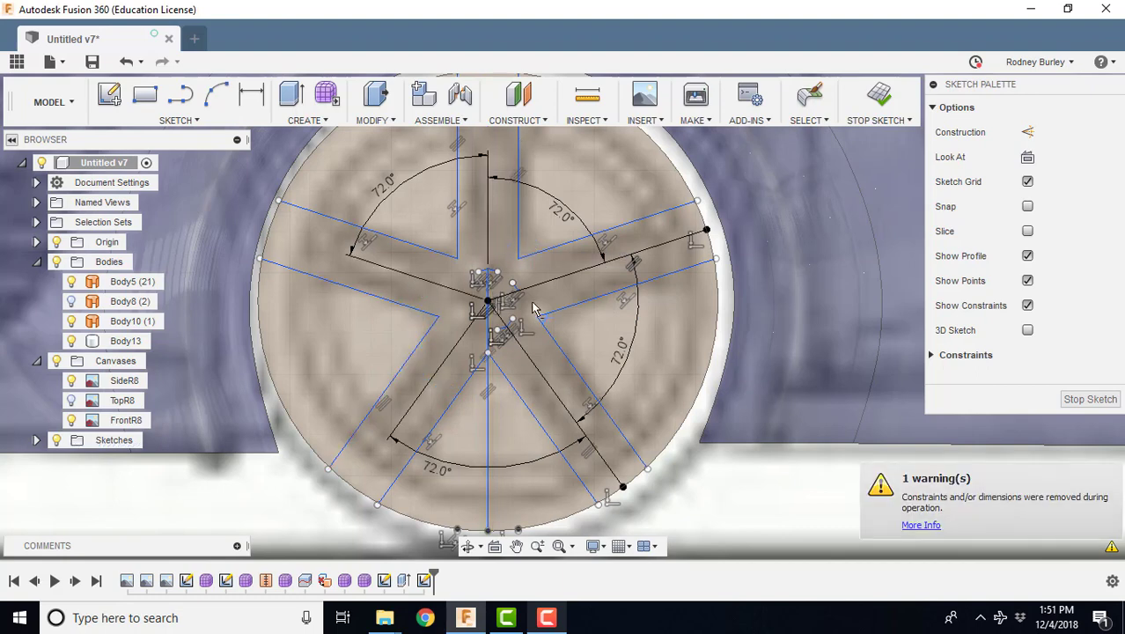
{"action": "key", "text": "Escape"}
{"action": "middle_click_drag", "start_coordinate": [538, 305], "coordinate": [546, 343], "text": "shift"}
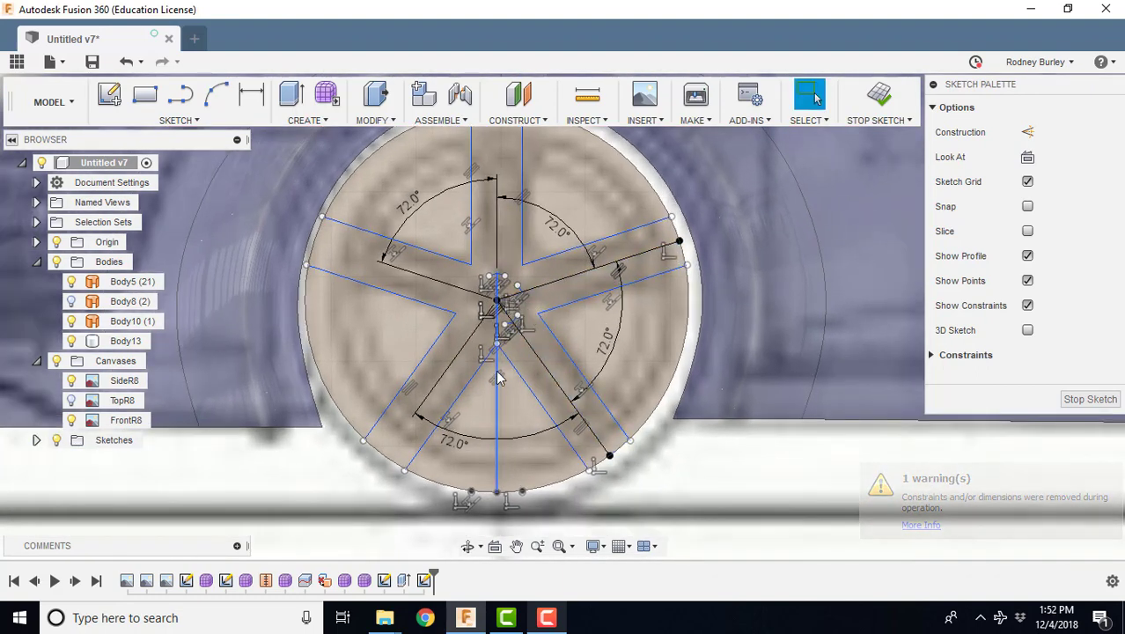
{"action": "scroll", "coordinate": [520, 401], "scroll_direction": "down", "scroll_amount": 3}
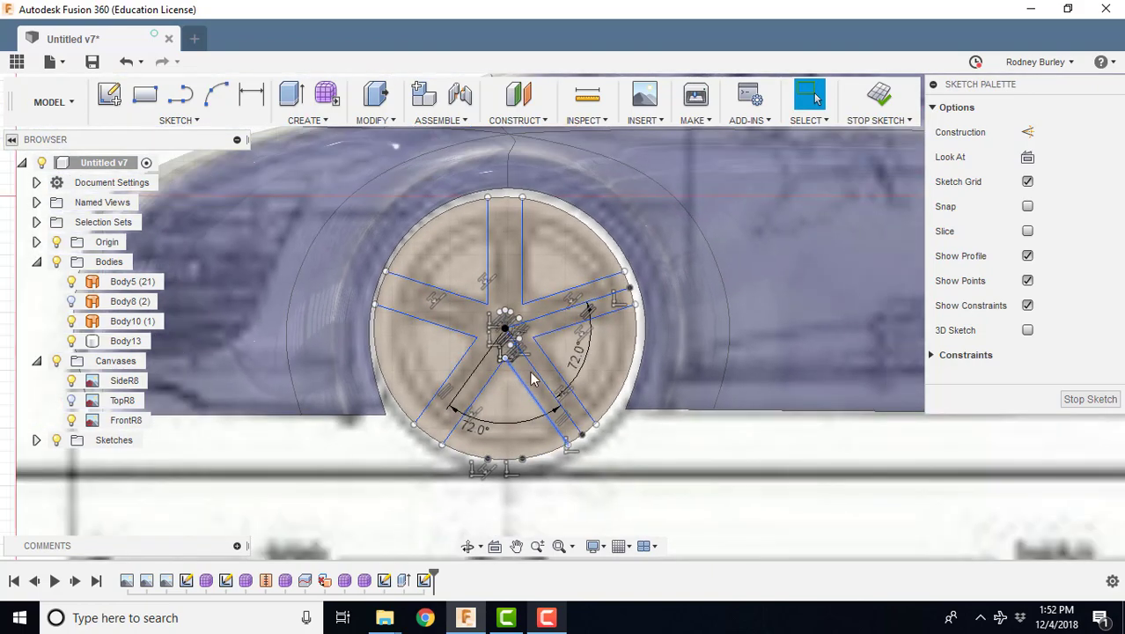
- Delete the leftover short line segments and points clustered around the hub centre
{"action": "scroll", "coordinate": [544, 368], "scroll_direction": "up", "scroll_amount": 4}
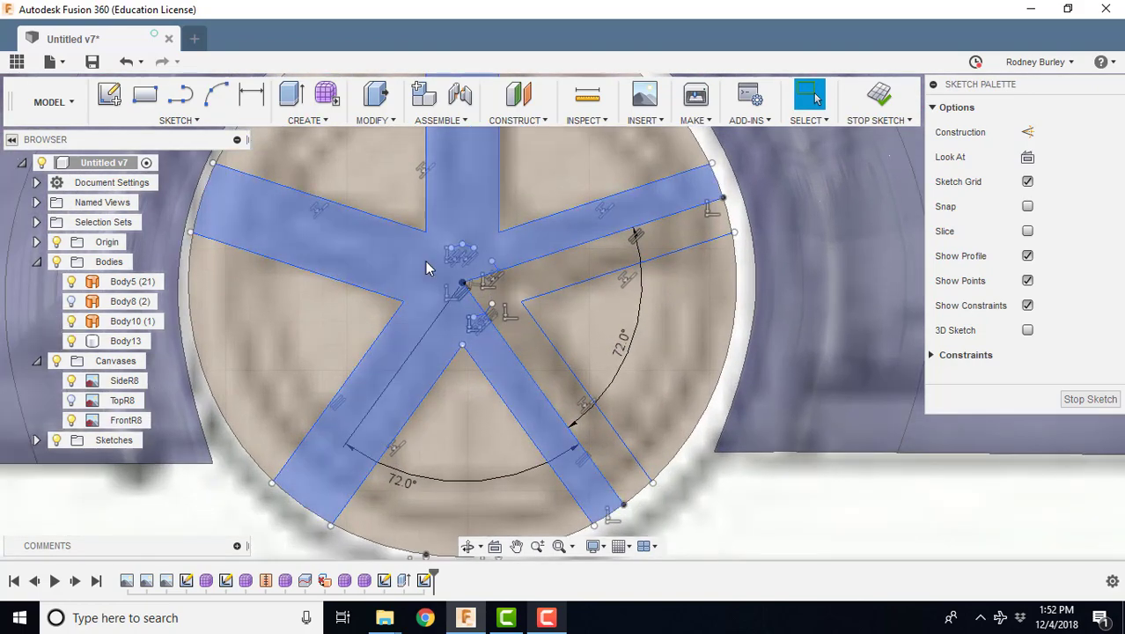
{"action": "mouse_move", "coordinate": [439, 234]}
{"action": "left_mouse_down"}
{"action": "mouse_move", "coordinate": [494, 343]}
{"action": "mouse_move", "coordinate": [526, 347]}
{"action": "left_mouse_up"}
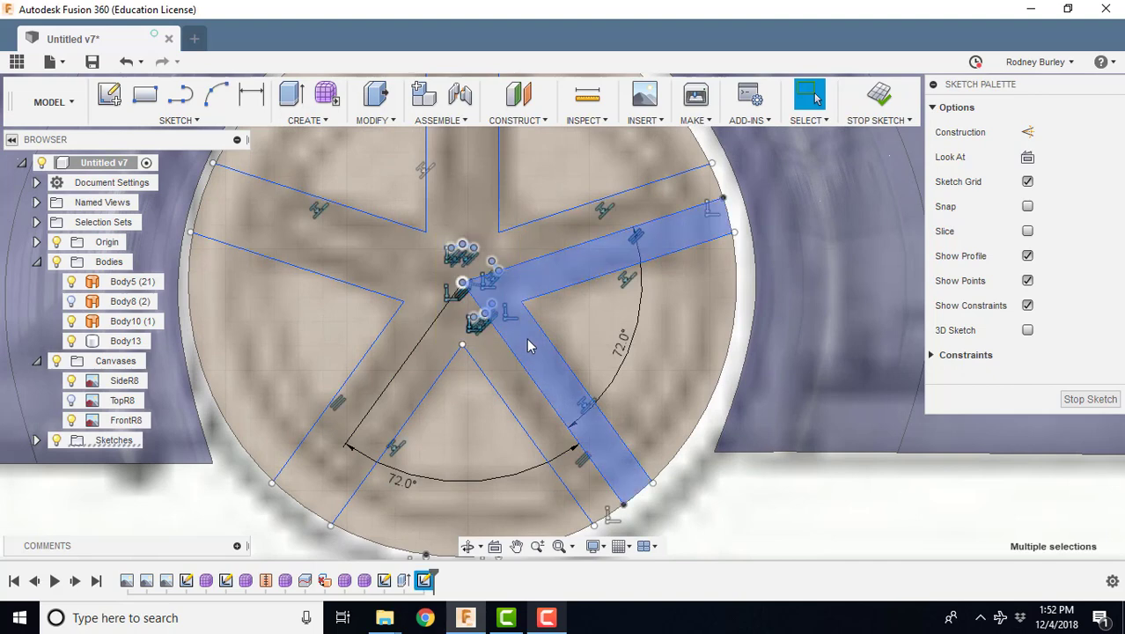
{"action": "key", "text": "Delete"}
{"action": "scroll", "coordinate": [505, 319], "scroll_direction": "down", "scroll_amount": 2}
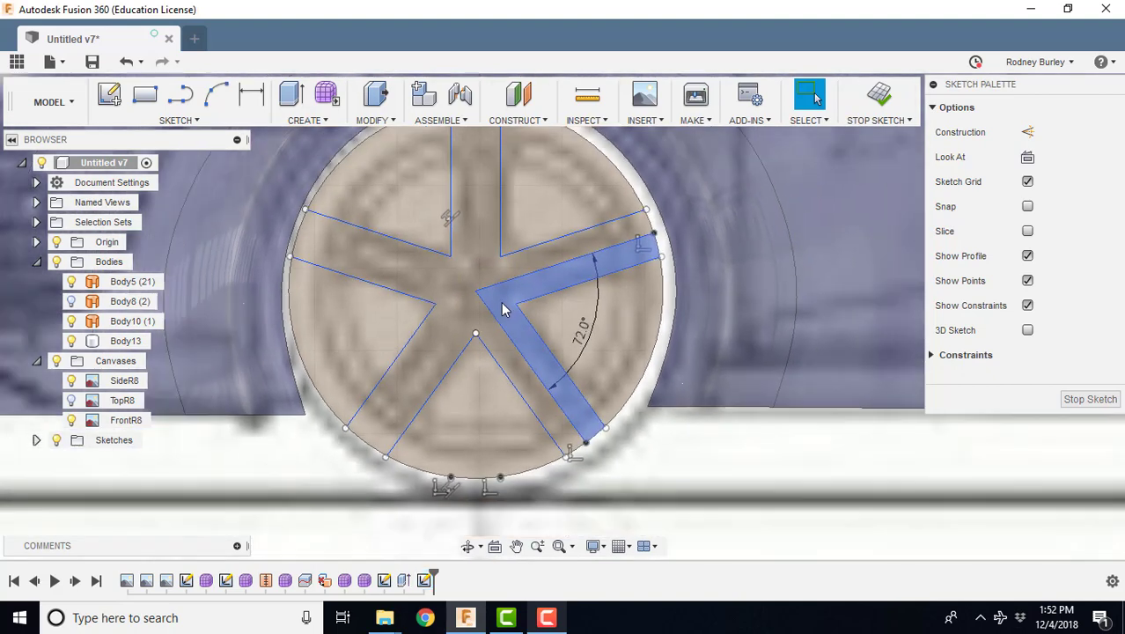
- Delete the centre lines of the rear upper and rear lower spokes
{"action": "left_click", "coordinate": [518, 278]}
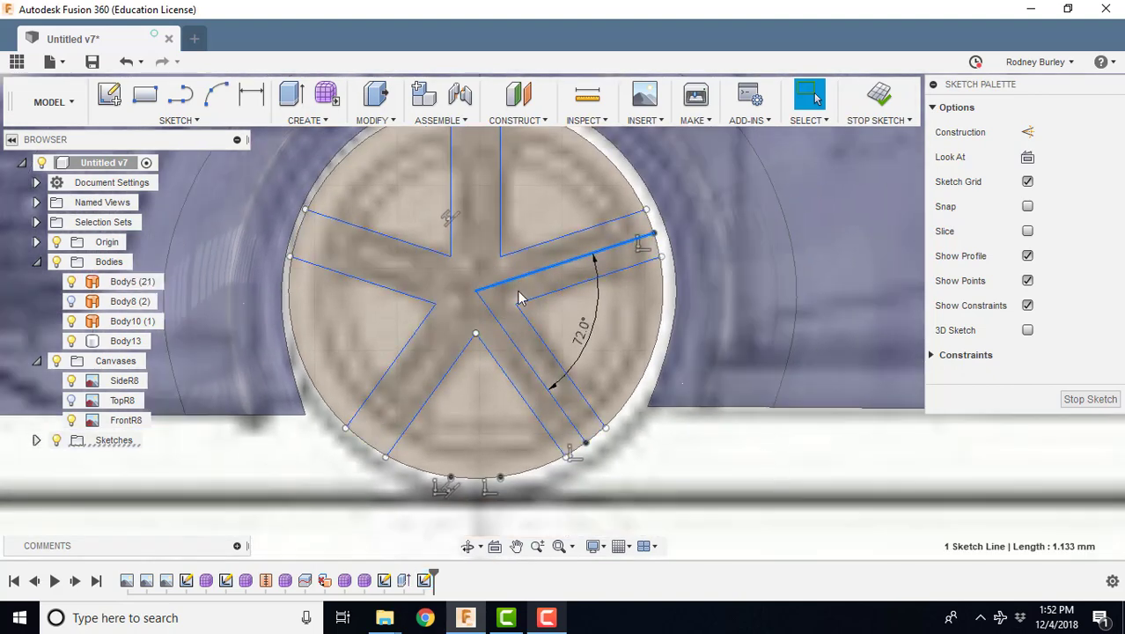
{"action": "key", "text": "Delete"}
{"action": "scroll", "coordinate": [498, 335], "scroll_direction": "down", "scroll_amount": 3}
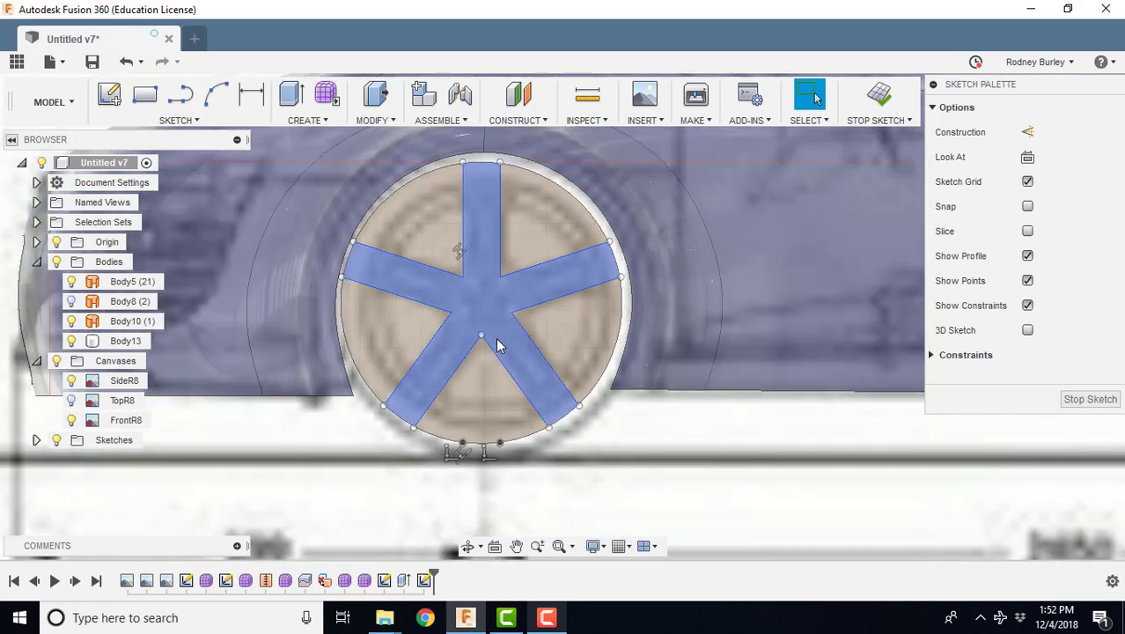
{"action": "scroll", "coordinate": [490, 329], "scroll_direction": "down", "scroll_amount": 2}
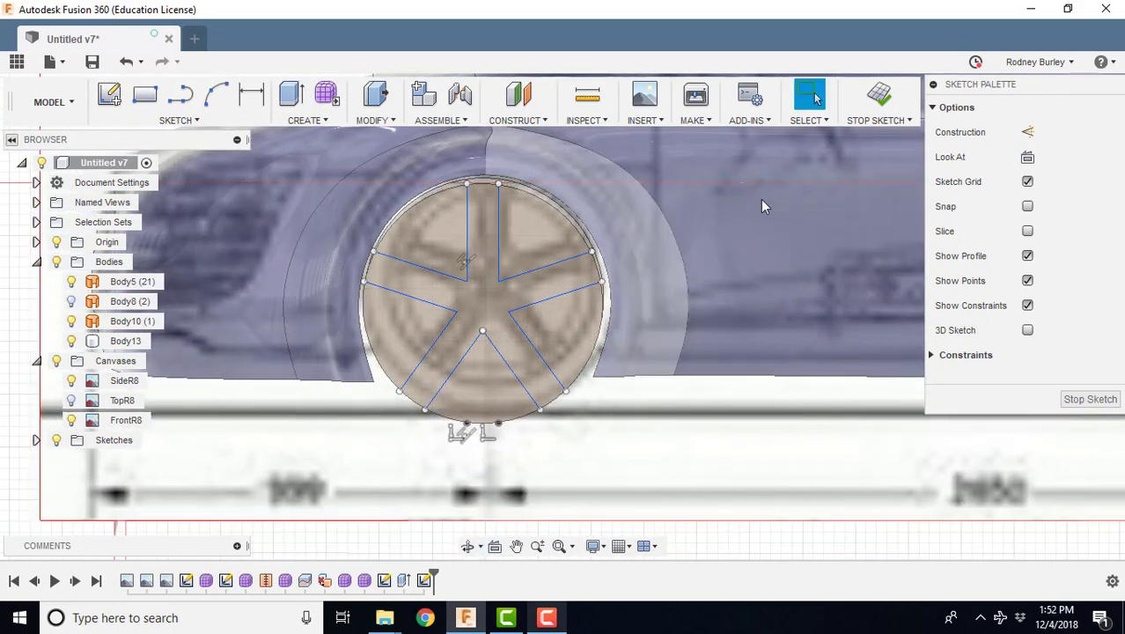
- Draw a circle centred on the wheel hub, slightly smaller than the rim's outer edge and crossing all five spokes
{"action": "left_click_drag", "start_coordinate": [1057, 94], "coordinate": [1058, 264]}
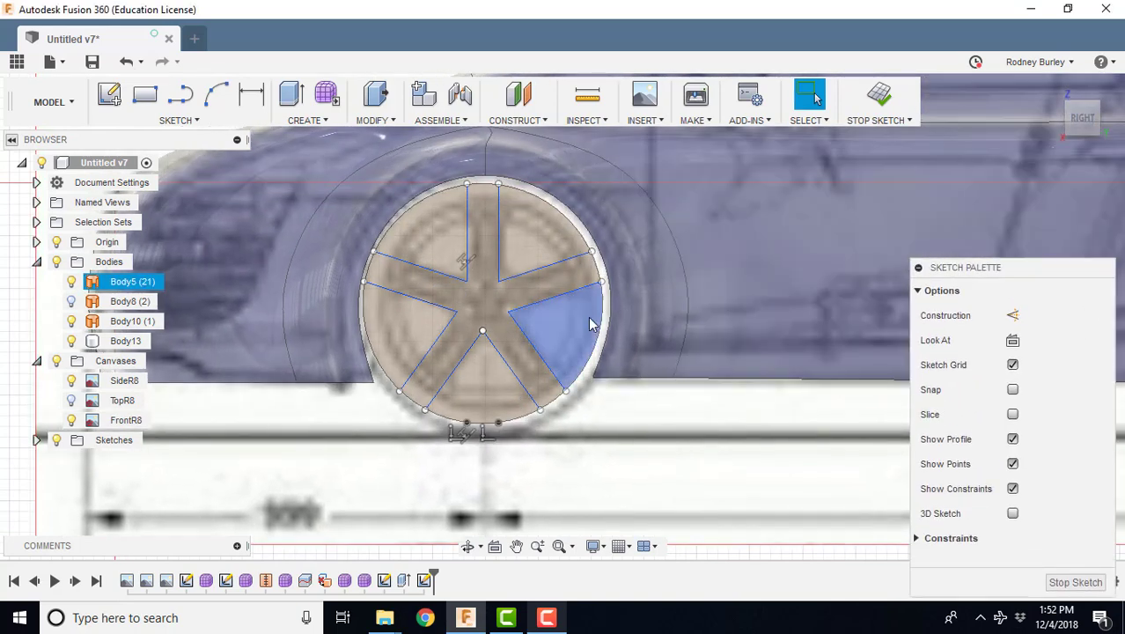
{"action": "left_click", "coordinate": [177, 120]}
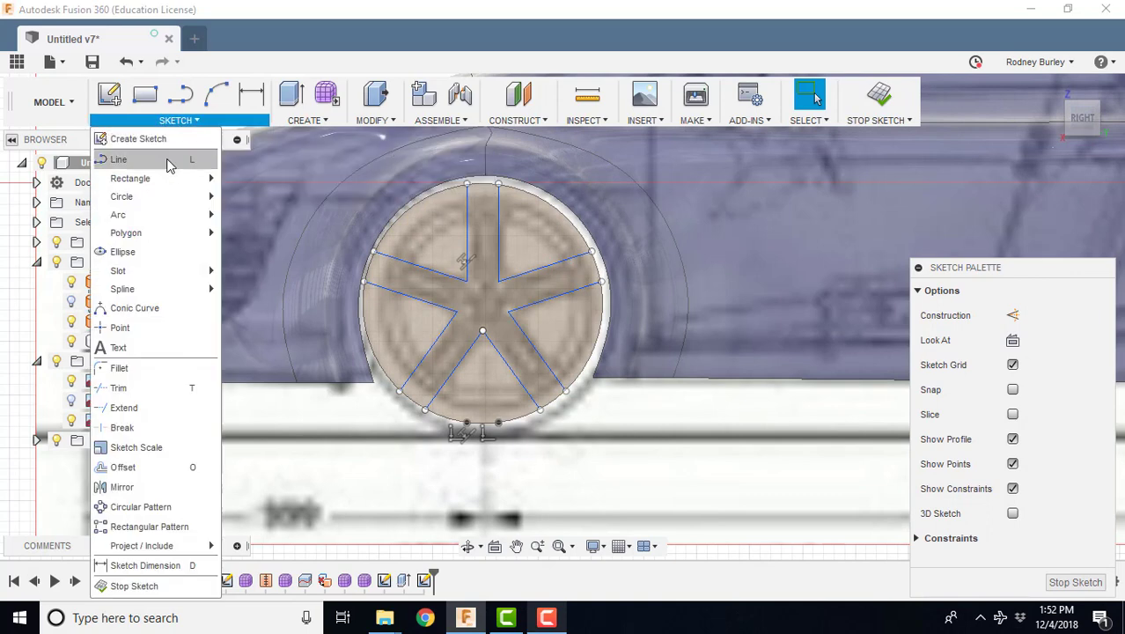
{"action": "mouse_move", "coordinate": [148, 197]}
{"action": "left_click", "coordinate": [264, 200]}
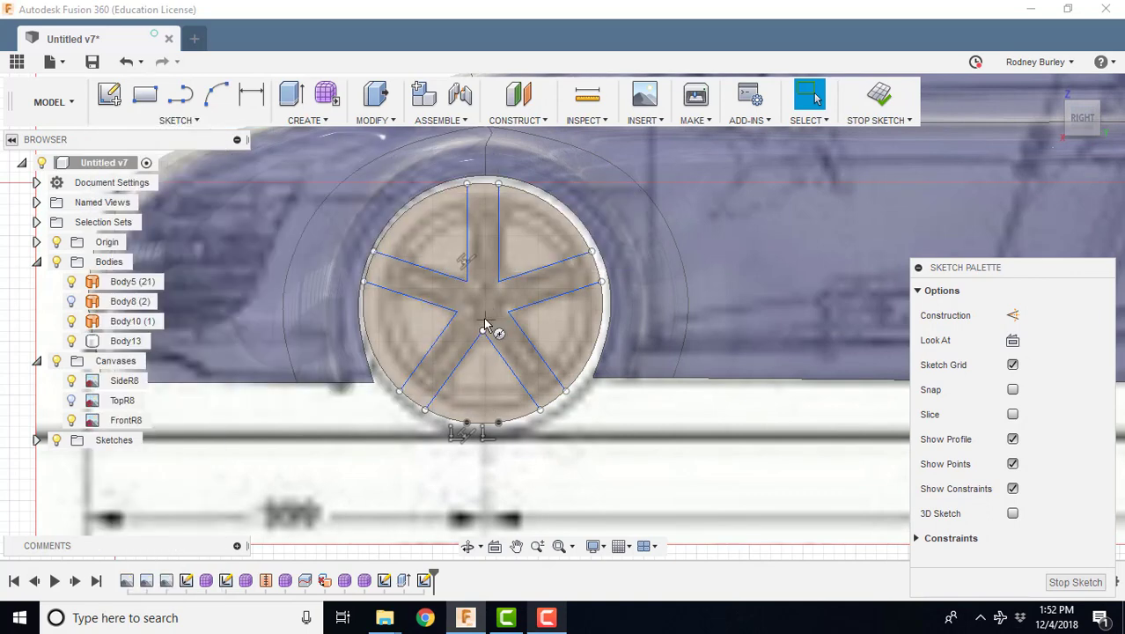
{"action": "left_click", "coordinate": [483, 303]}
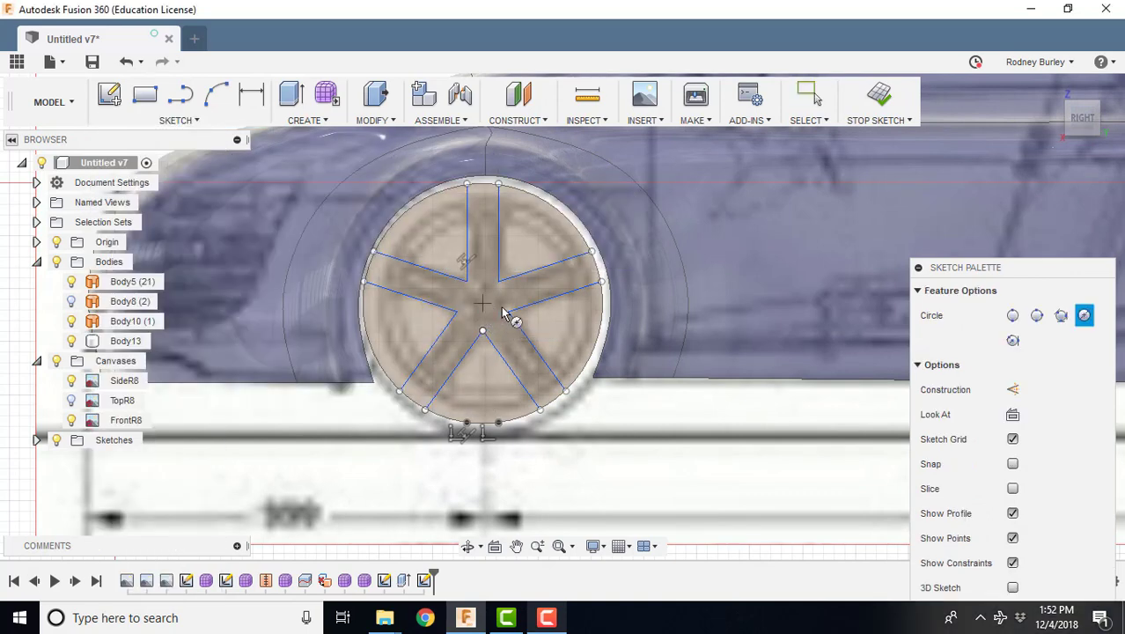
{"action": "left_click", "coordinate": [588, 329]}
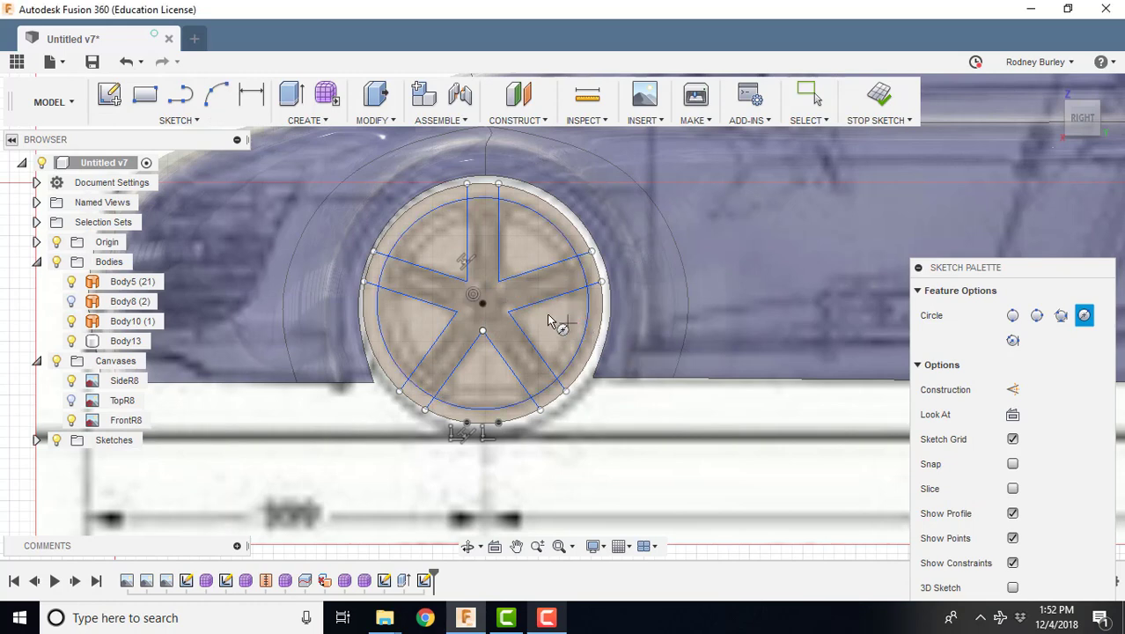
- Trim the outer ends of all spoke edges back to the inner circle and finish the sketch
{"action": "left_click", "coordinate": [195, 122]}
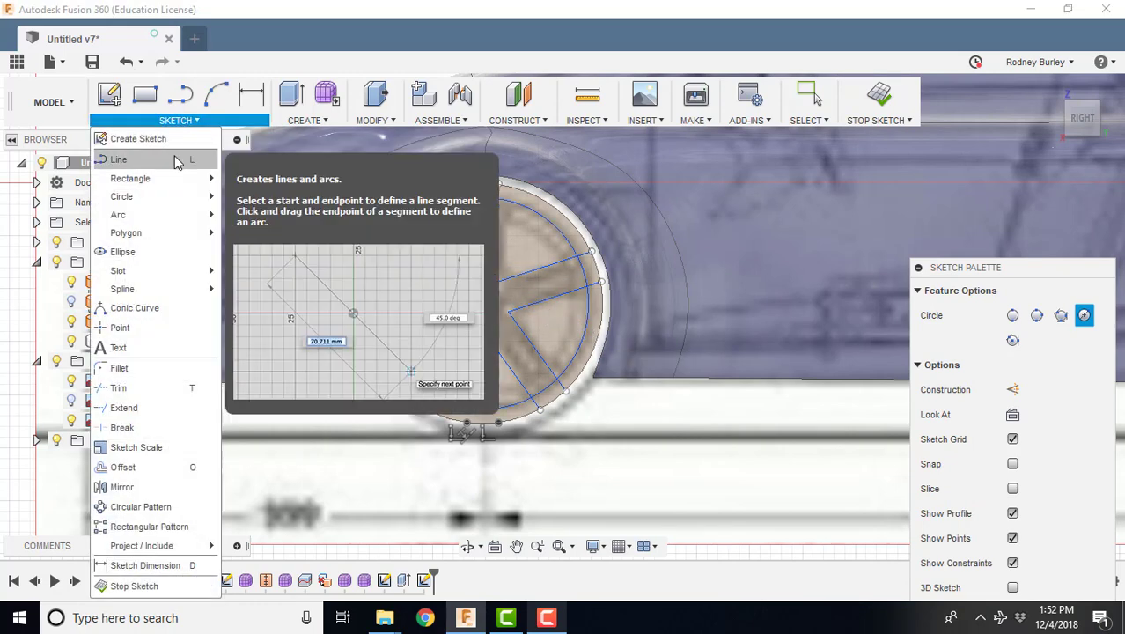
{"action": "left_click", "coordinate": [150, 392]}
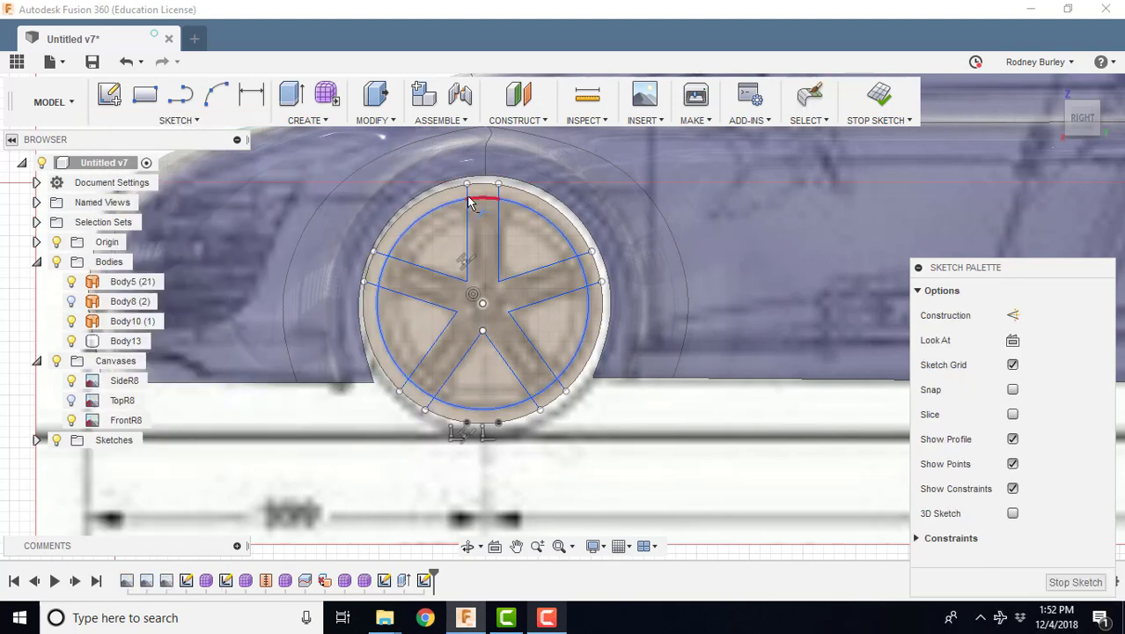
{"action": "left_click", "coordinate": [469, 199]}
{"action": "left_click", "coordinate": [584, 254]}
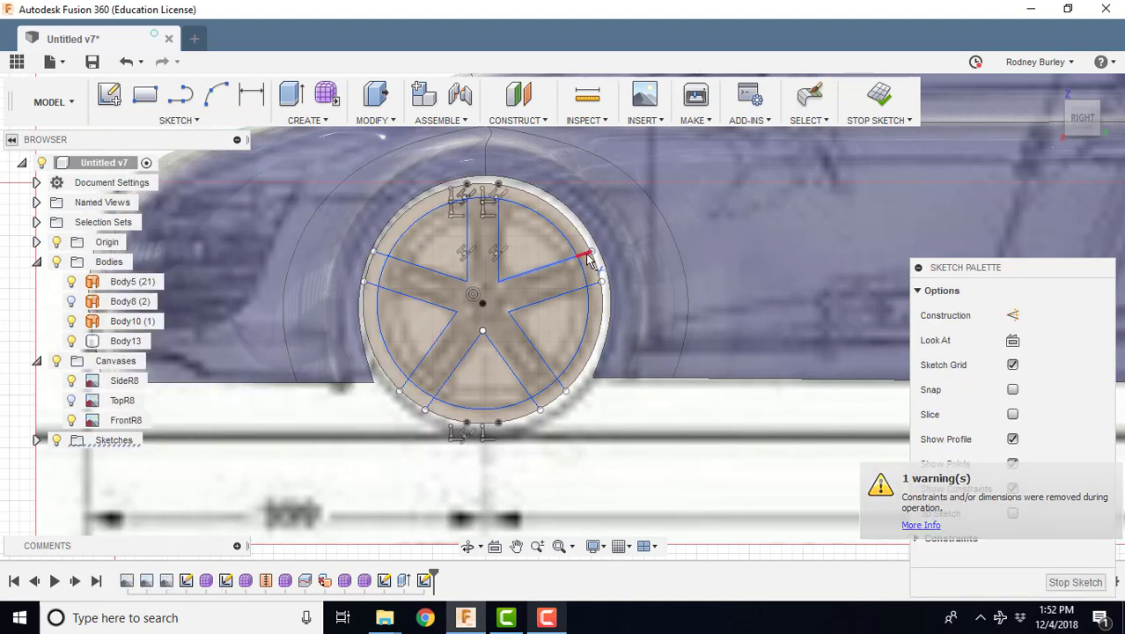
{"action": "left_click", "coordinate": [592, 289]}
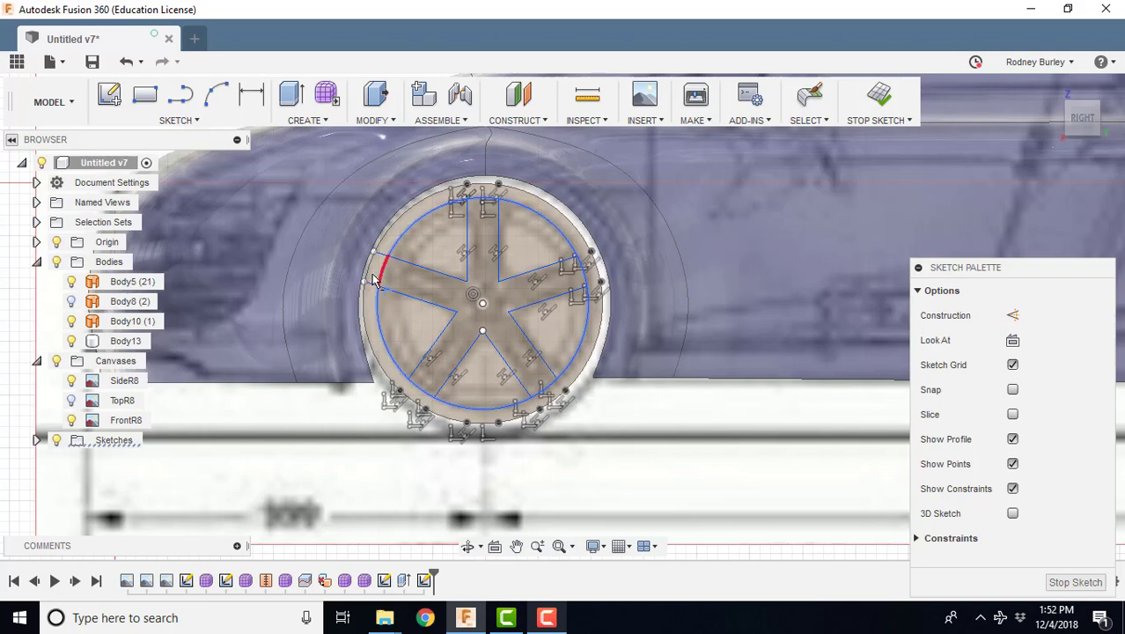
{"action": "scroll", "coordinate": [508, 288], "scroll_direction": "up", "scroll_amount": 4}
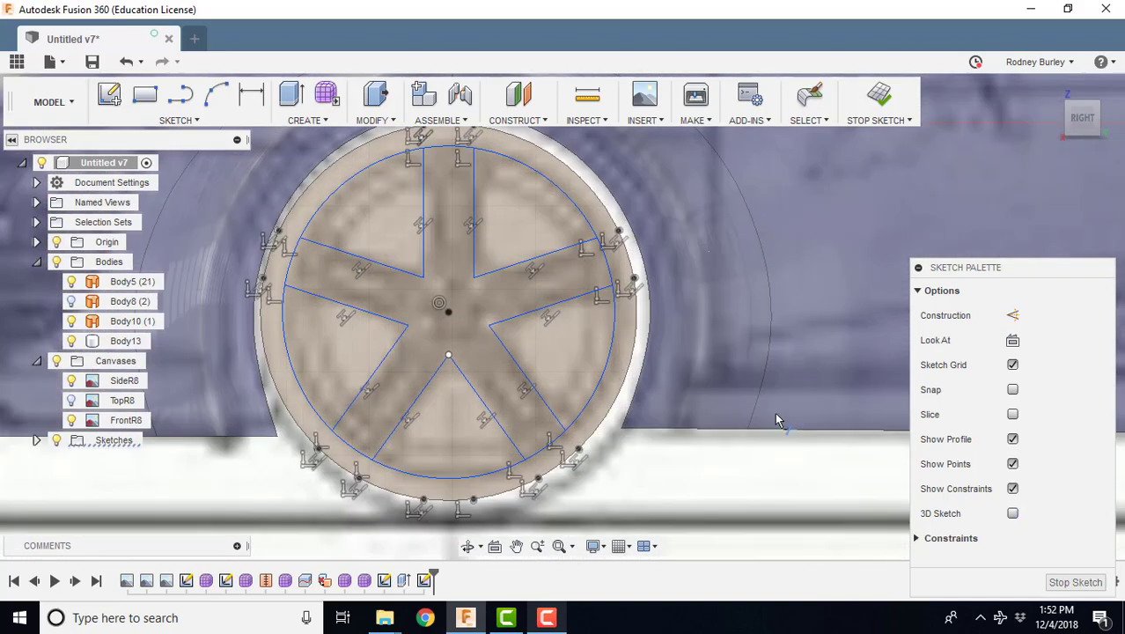
{"action": "left_click", "coordinate": [1075, 582]}
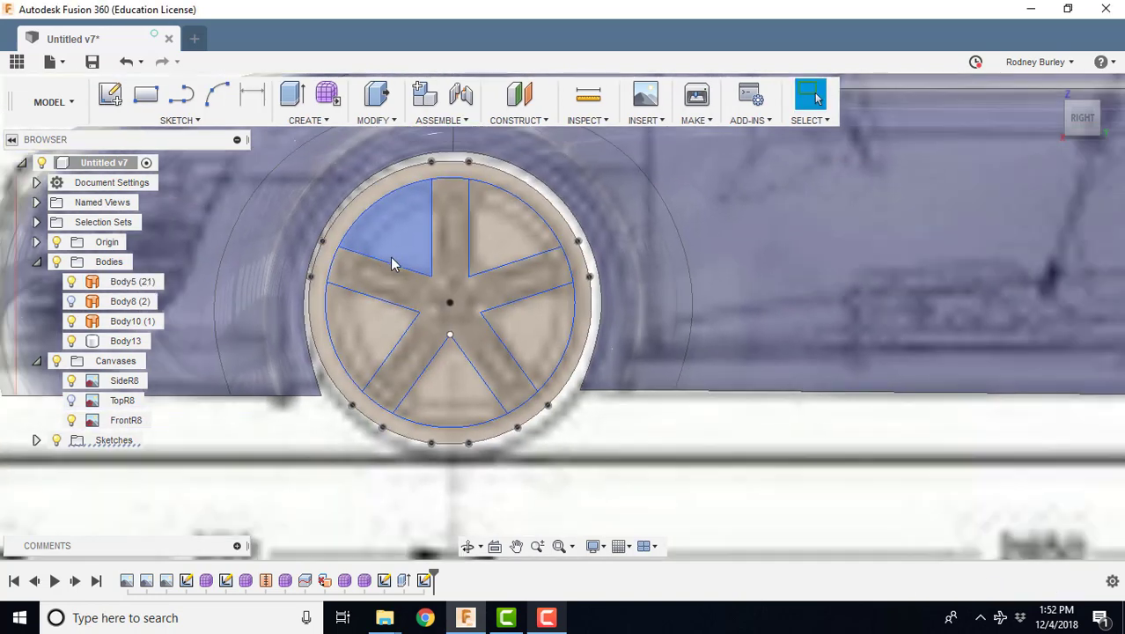
- Extrude the five openings between the spokes as a cut through the wheel, with a distance of -5.70 mm
{"action": "scroll", "coordinate": [394, 264], "scroll_direction": "down", "scroll_amount": 2}
{"action": "left_click", "coordinate": [406, 243]}
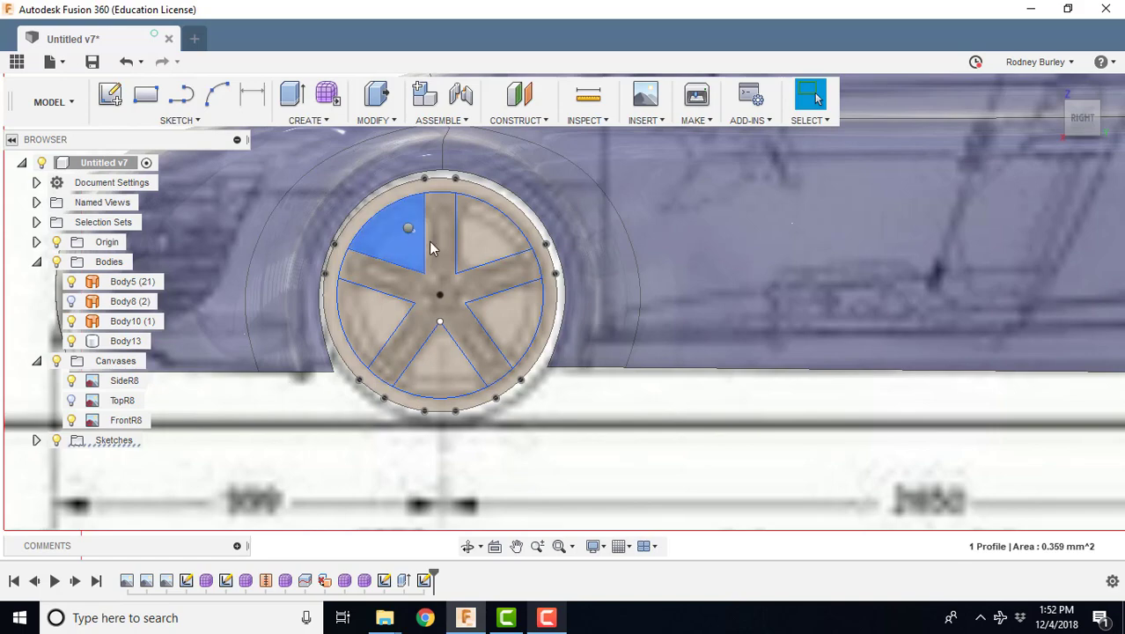
{"action": "key", "text": "Escape"}
{"action": "middle_click_drag", "start_coordinate": [419, 257], "coordinate": [408, 250], "text": "shift"}
{"action": "right_click", "coordinate": [406, 251]}
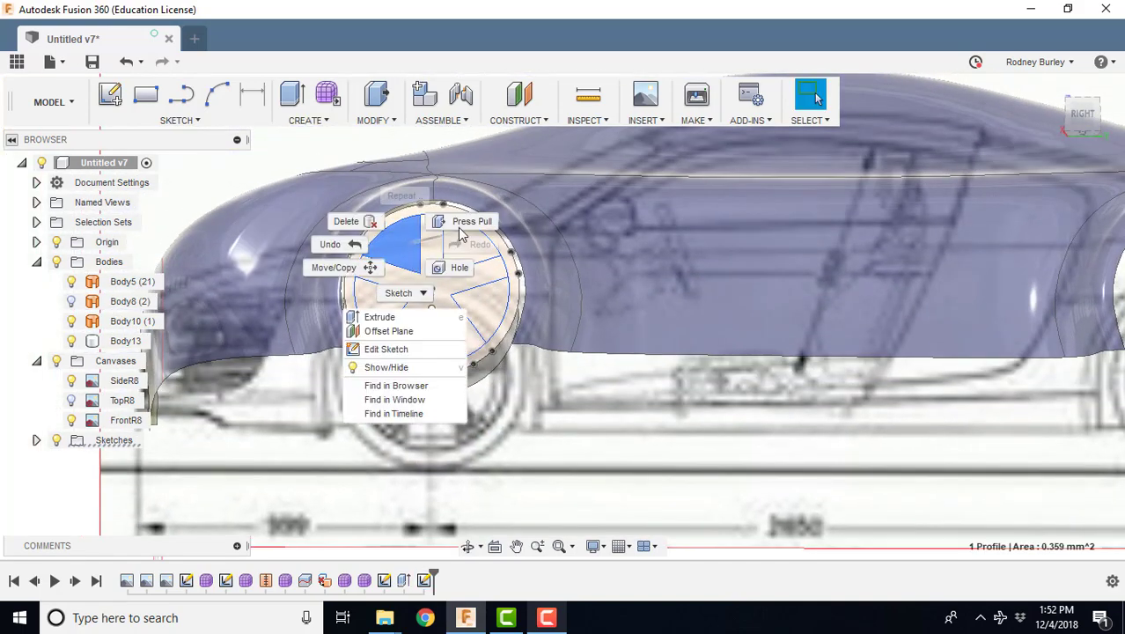
{"action": "key", "text": "e"}
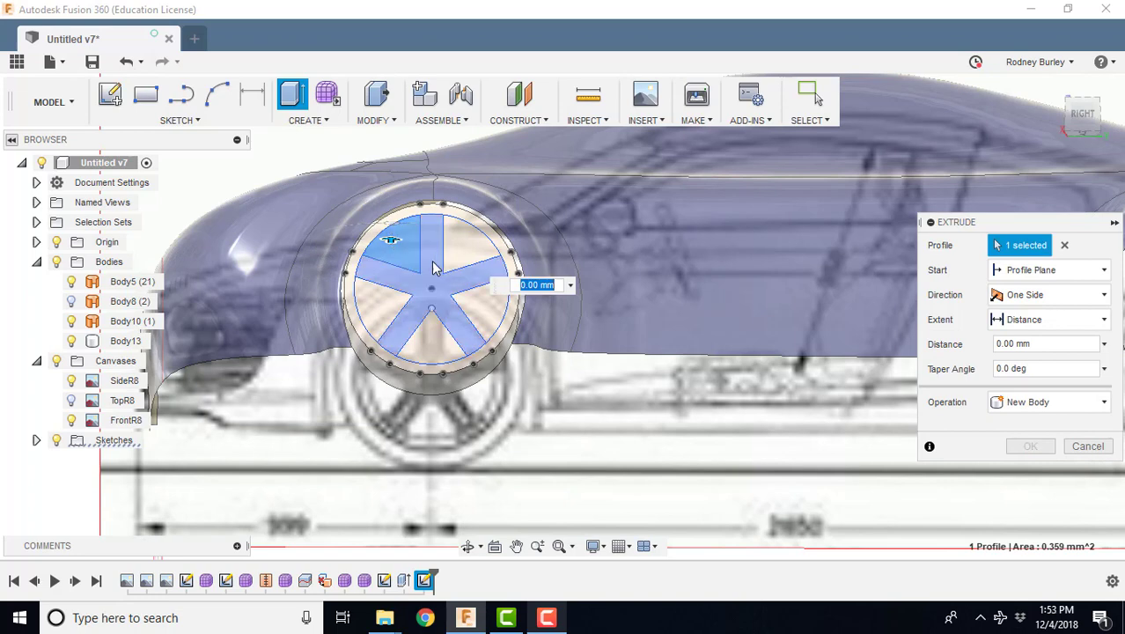
{"action": "left_click", "coordinate": [467, 257]}
{"action": "left_click", "coordinate": [476, 312]}
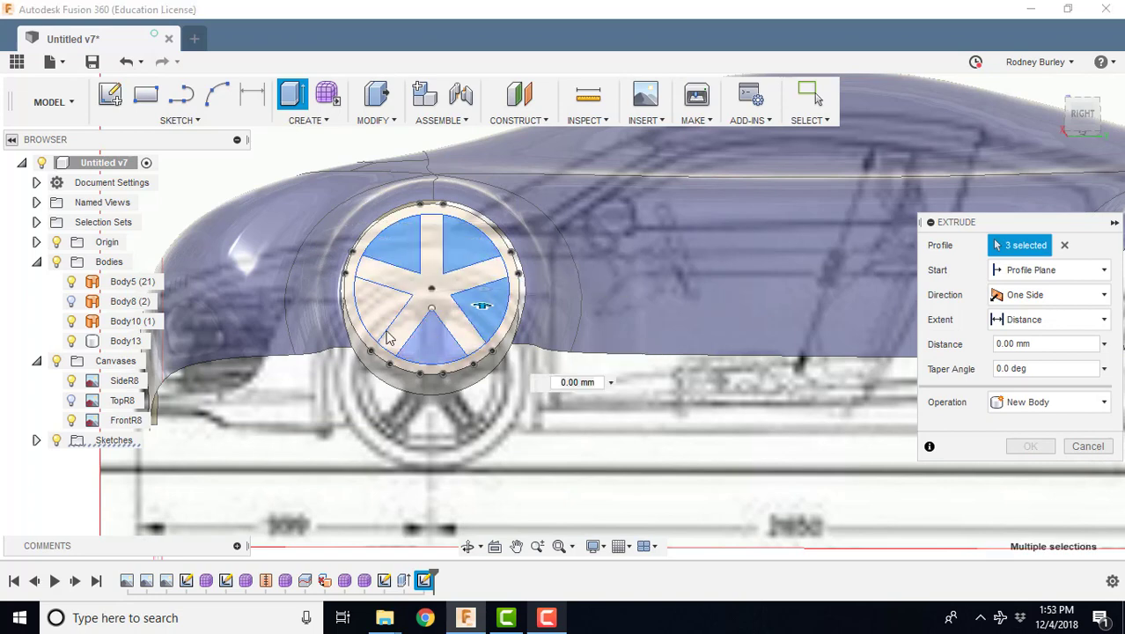
{"action": "left_click", "coordinate": [427, 318]}
{"action": "left_click", "coordinate": [378, 303]}
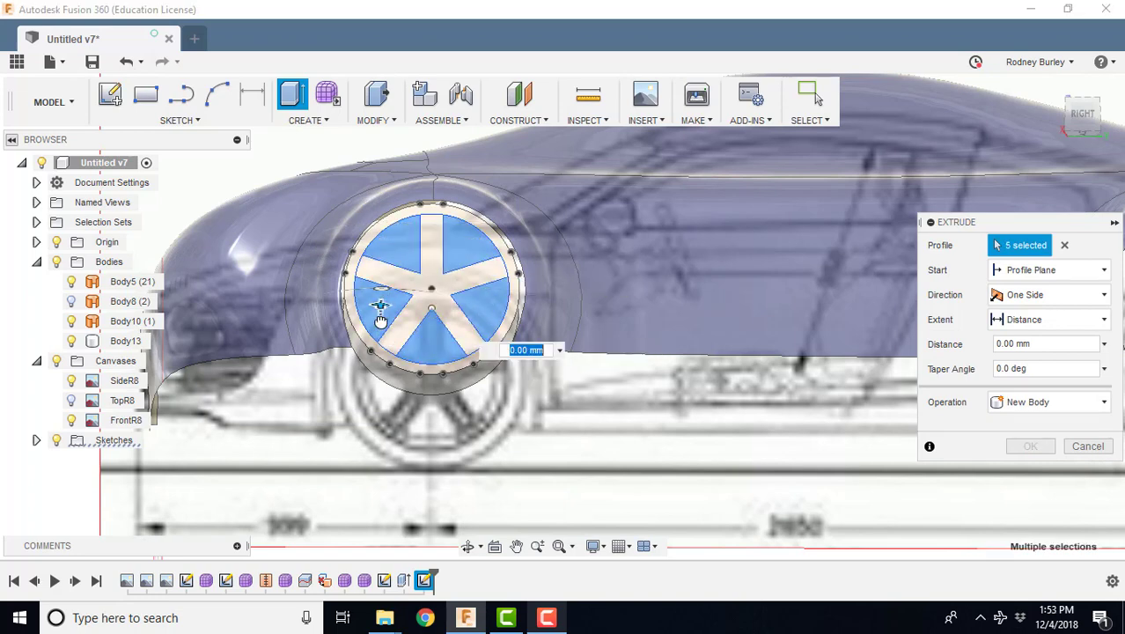
{"action": "left_click_drag", "start_coordinate": [380, 322], "coordinate": [380, 409]}
{"action": "scroll", "coordinate": [560, 443], "scroll_direction": "down", "scroll_amount": 2}
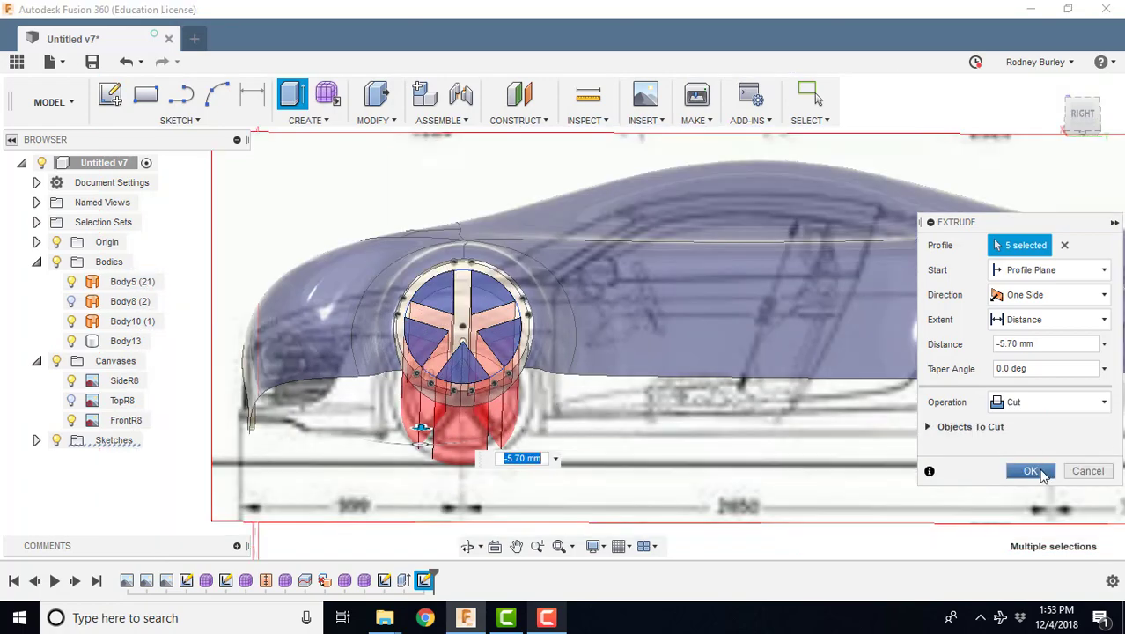
{"action": "left_click", "coordinate": [1030, 470]}
- Start a sketch on the outer face of the spokes and draw a circle matching the rim's inner edge
{"action": "scroll", "coordinate": [475, 352], "scroll_direction": "up", "scroll_amount": 3}
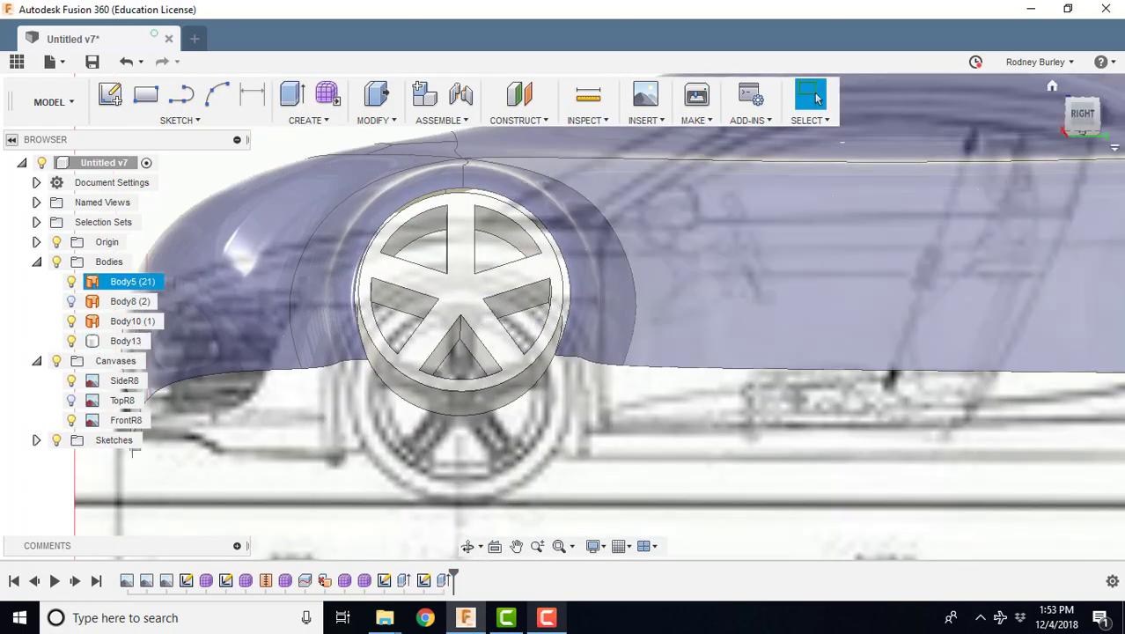
{"action": "left_click", "coordinate": [1081, 122]}
{"action": "middle_click_drag", "start_coordinate": [622, 315], "coordinate": [634, 357]}
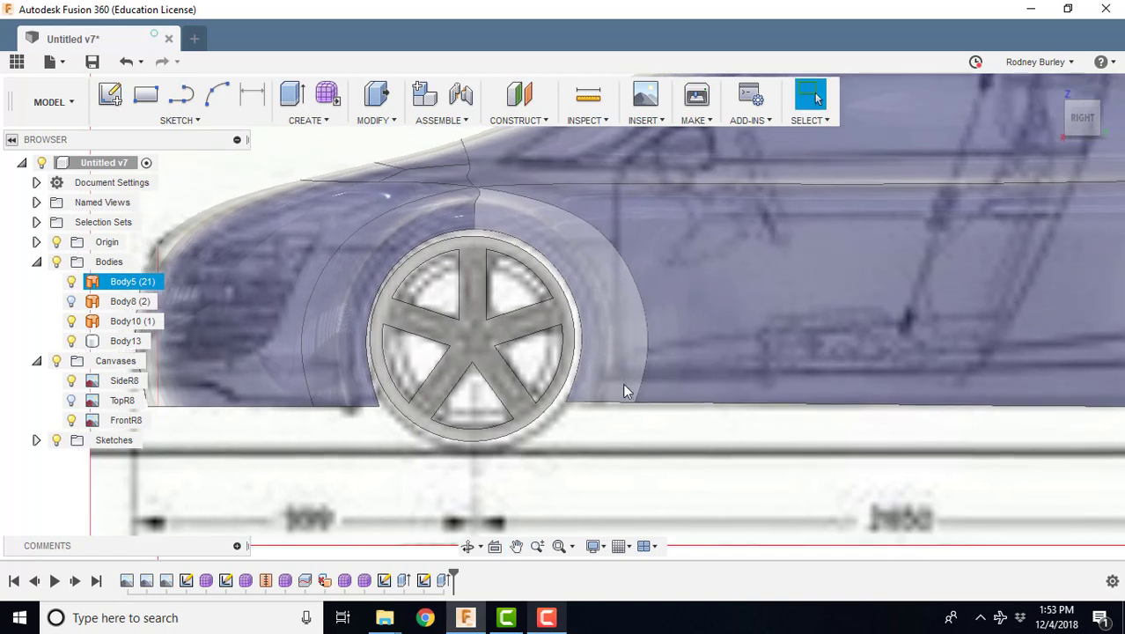
{"action": "left_click", "coordinate": [565, 359]}
{"action": "scroll", "coordinate": [528, 348], "scroll_direction": "down", "scroll_amount": 2}
{"action": "scroll", "coordinate": [467, 334], "scroll_direction": "up", "scroll_amount": 1}
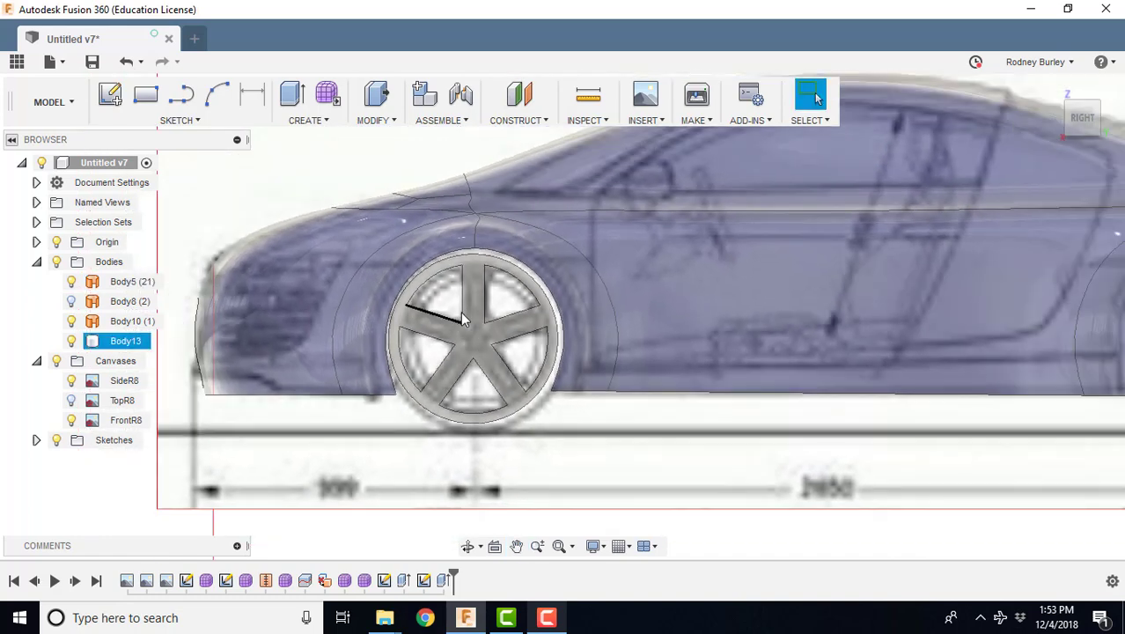
{"action": "left_click", "coordinate": [195, 120]}
{"action": "left_click", "coordinate": [151, 139]}
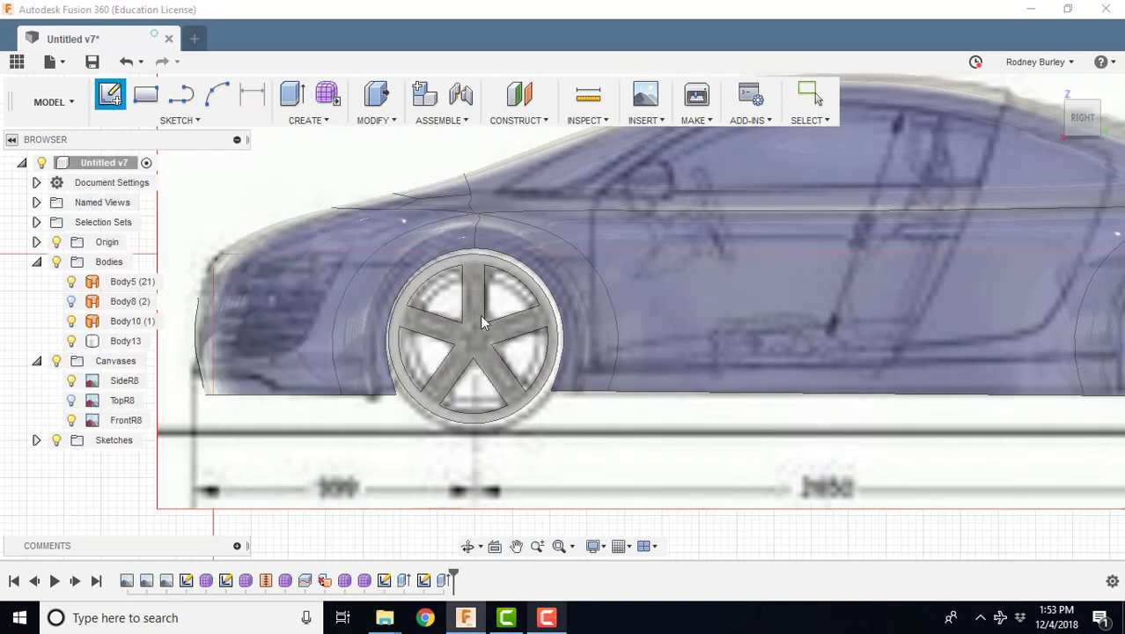
{"action": "left_click", "coordinate": [477, 334]}
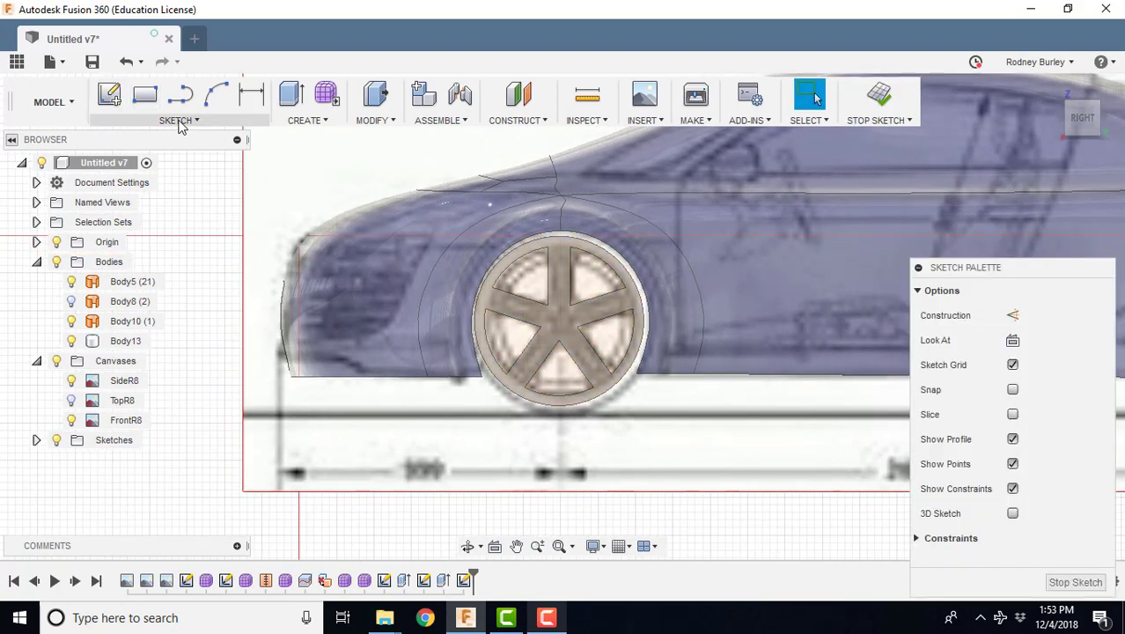
{"action": "left_click", "coordinate": [180, 123]}
{"action": "mouse_move", "coordinate": [156, 192]}
{"action": "left_click", "coordinate": [343, 195]}
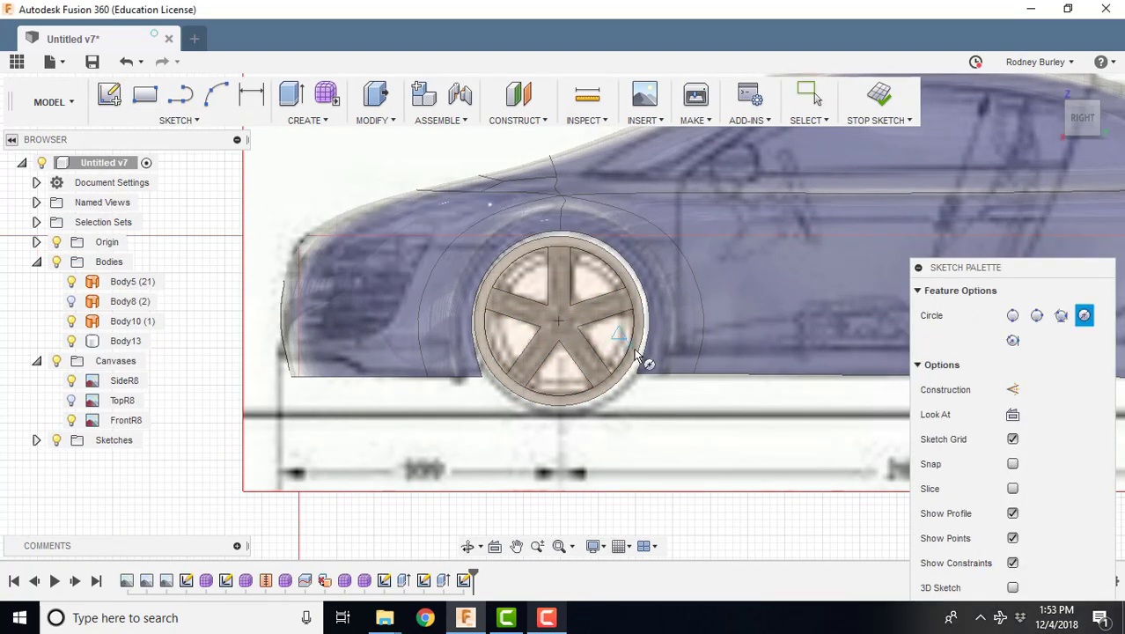
{"action": "scroll", "coordinate": [634, 350], "scroll_direction": "up", "scroll_amount": 5}
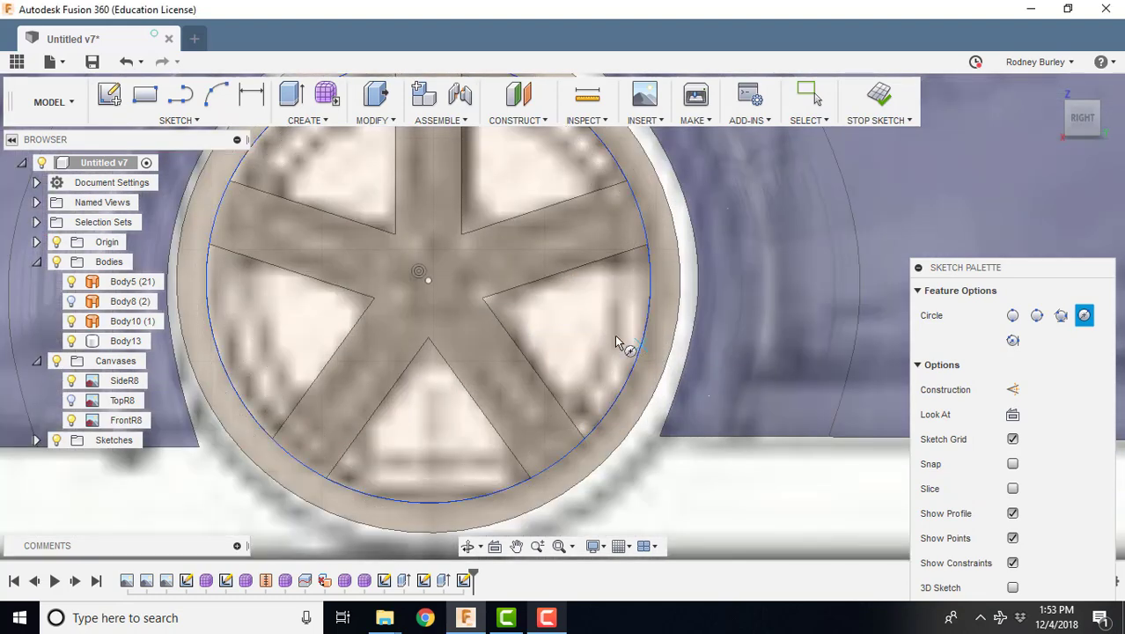
- Recess the five-spoke profile into the wheel with a -0.20 mm cut
{"action": "mouse_move", "coordinate": [563, 305]}
{"action": "middle_mouse_down", "text": "shift"}
{"action": "mouse_move", "coordinate": [547, 268]}
{"action": "mouse_move", "coordinate": [557, 294]}
{"action": "mouse_move", "coordinate": [464, 346]}
{"action": "middle_mouse_up", "text": "shift"}
{"action": "right_click", "coordinate": [552, 289]}
{"action": "left_click", "coordinate": [610, 266]}
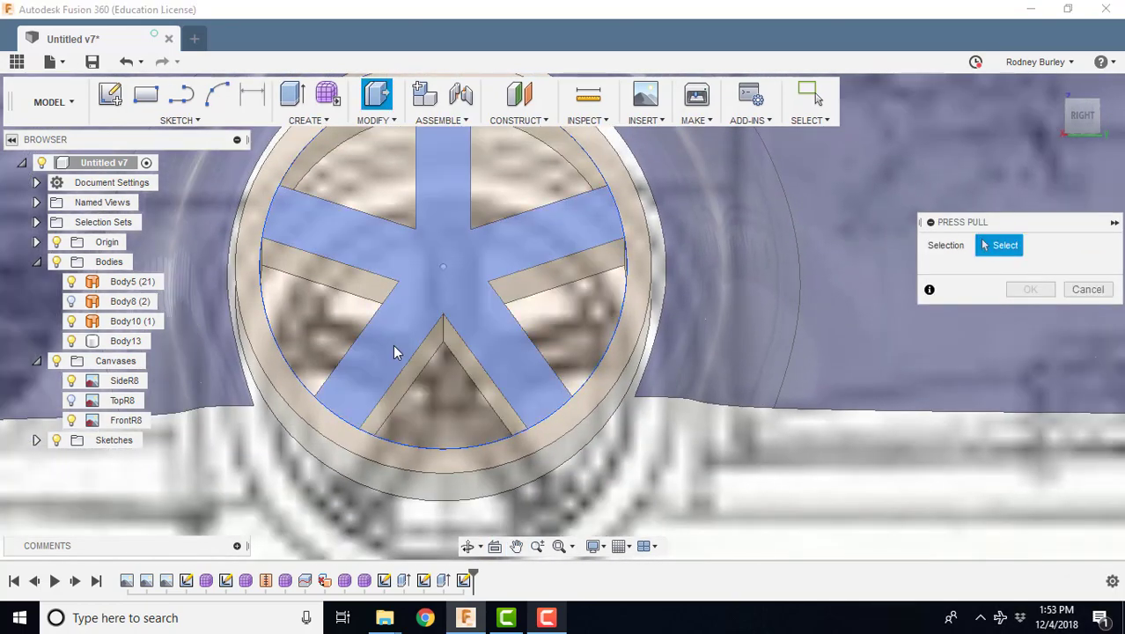
{"action": "middle_click_drag", "start_coordinate": [394, 352], "coordinate": [440, 304], "text": "shift"}
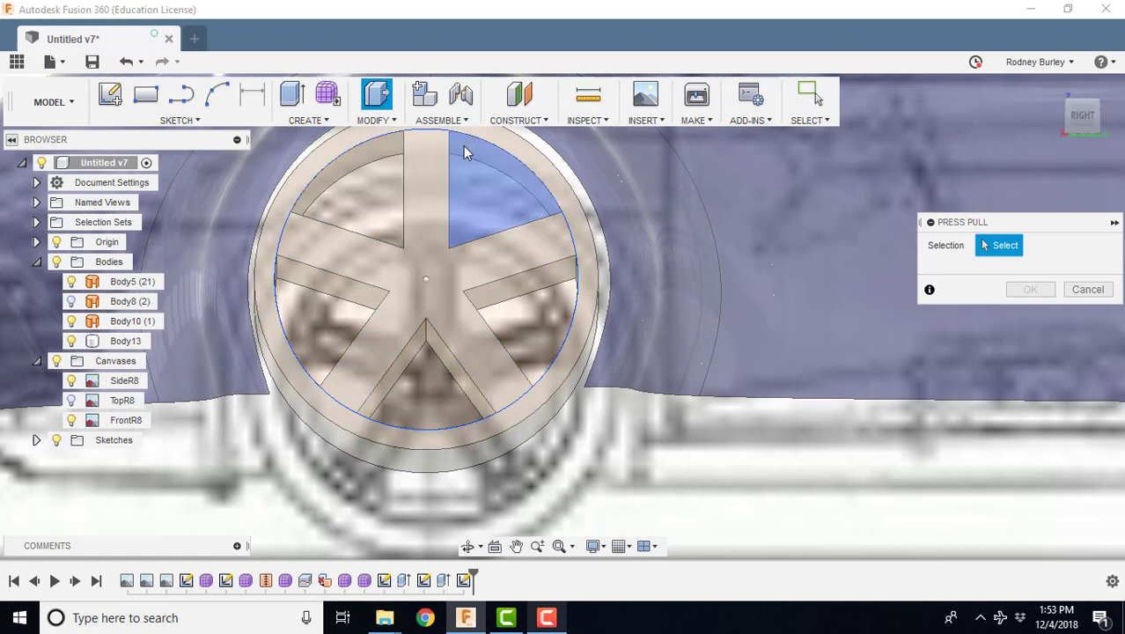
{"action": "left_click", "coordinate": [416, 216]}
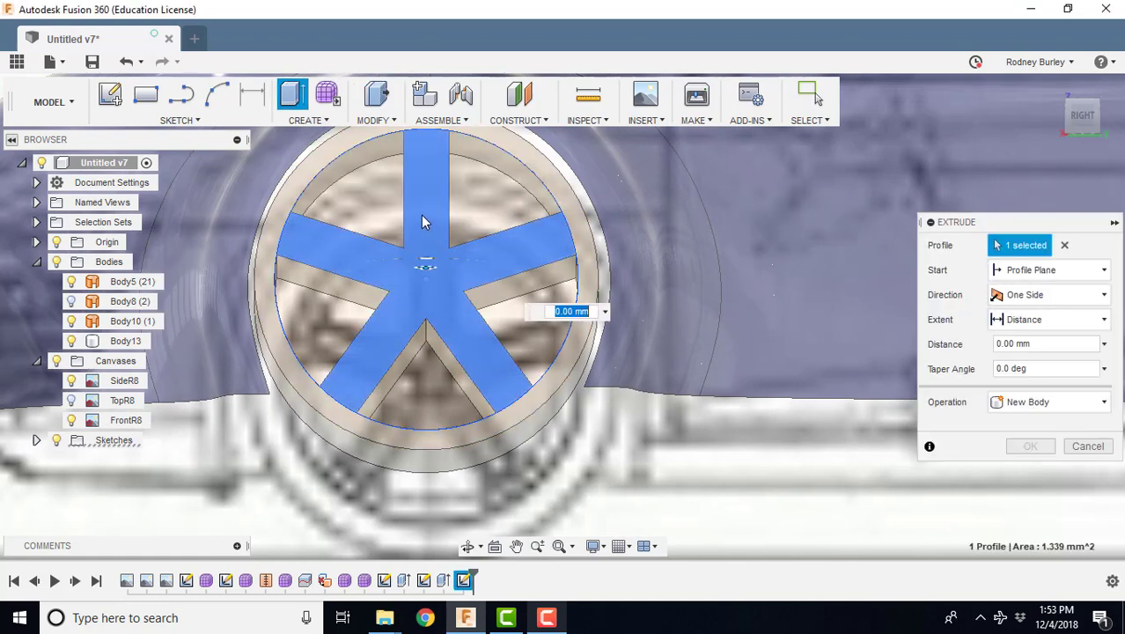
{"action": "right_click", "coordinate": [420, 215]}
{"action": "left_click", "coordinate": [463, 214]}
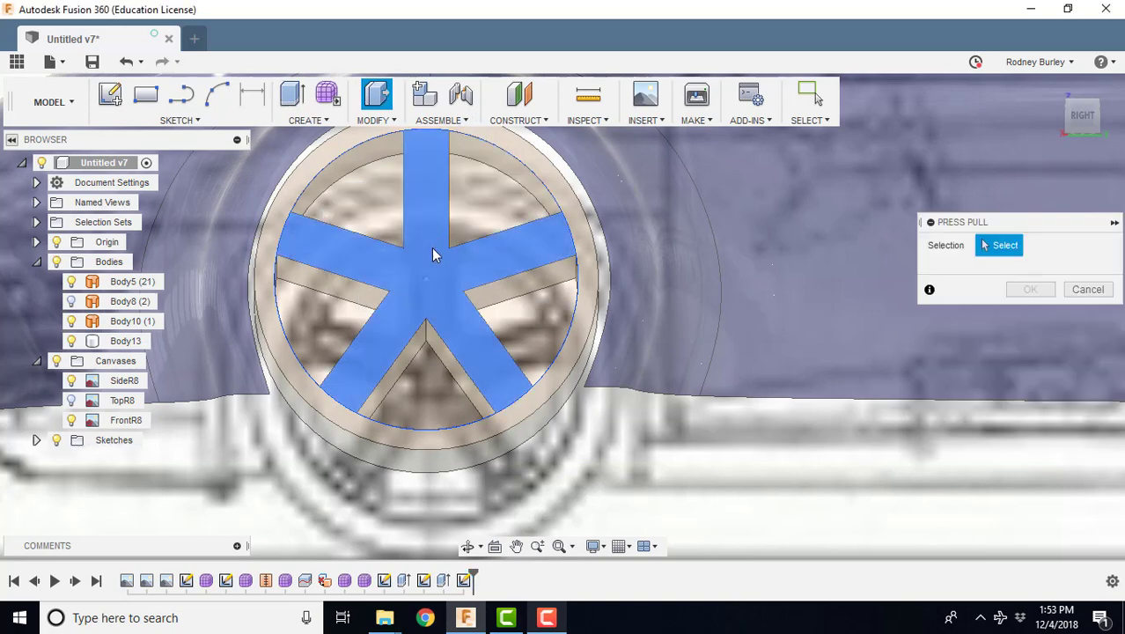
{"action": "left_click", "coordinate": [426, 257]}
{"action": "left_click_drag", "start_coordinate": [423, 265], "coordinate": [428, 293]}
{"action": "scroll", "coordinate": [478, 284], "scroll_direction": "down", "scroll_amount": 1}
{"action": "middle_click_drag", "start_coordinate": [497, 277], "coordinate": [437, 332], "text": "shift"}
{"action": "left_click_drag", "start_coordinate": [433, 349], "coordinate": [435, 294]}
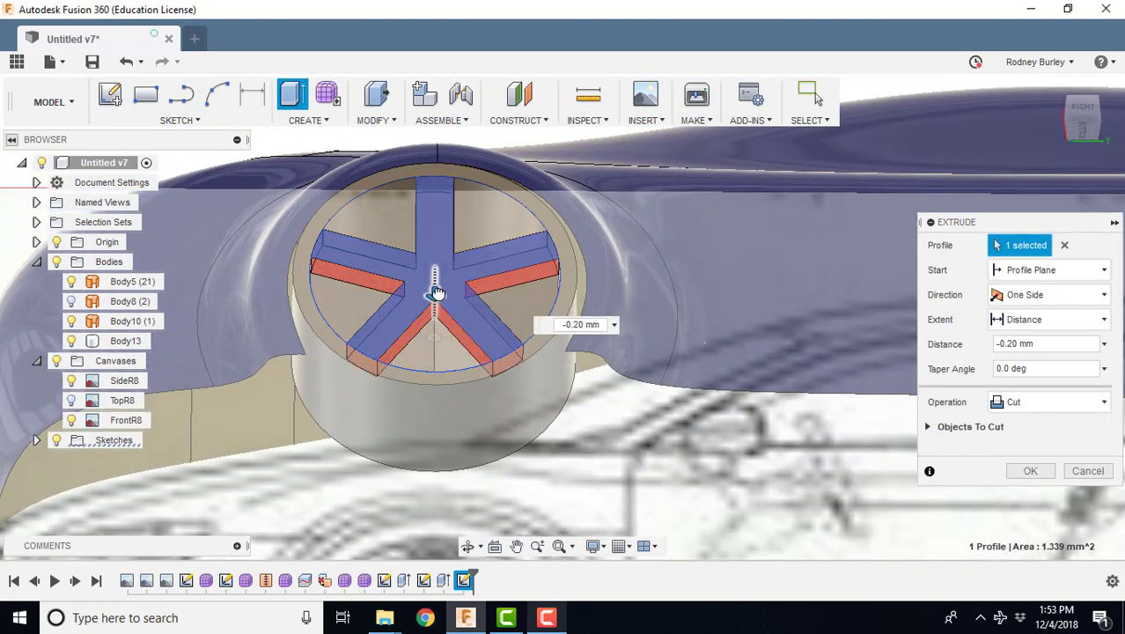
{"action": "left_click", "coordinate": [1033, 471]}
- Fillet the outer end edge of the upright spoke with a 0.1 mm radius
{"action": "middle_click_drag", "start_coordinate": [548, 358], "coordinate": [457, 211], "text": "shift"}
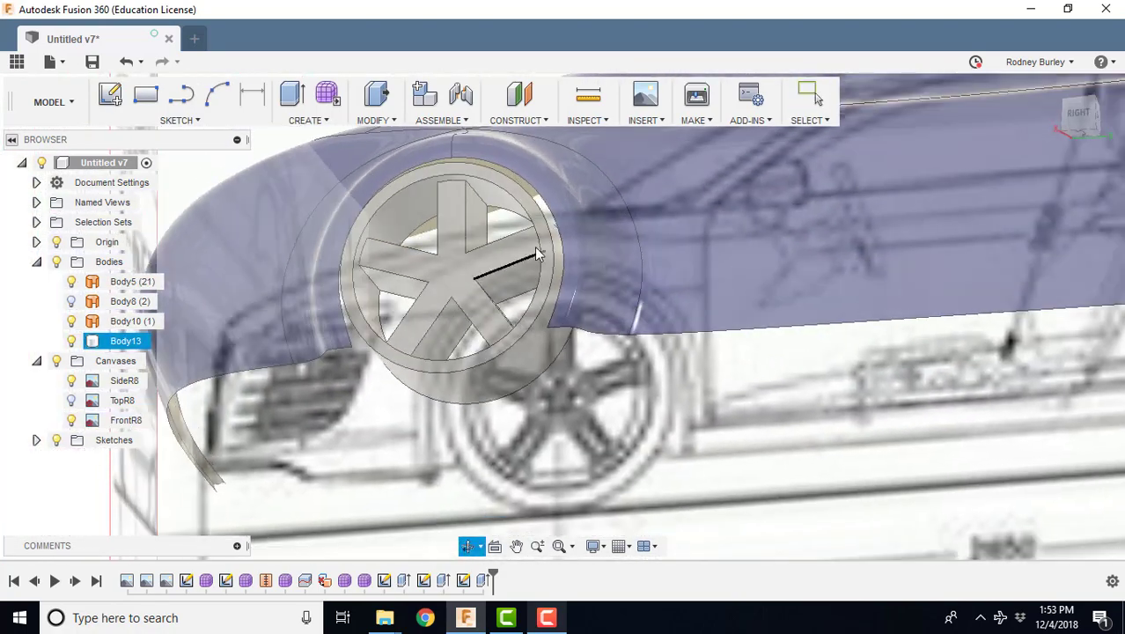
{"action": "left_click", "coordinate": [387, 121]}
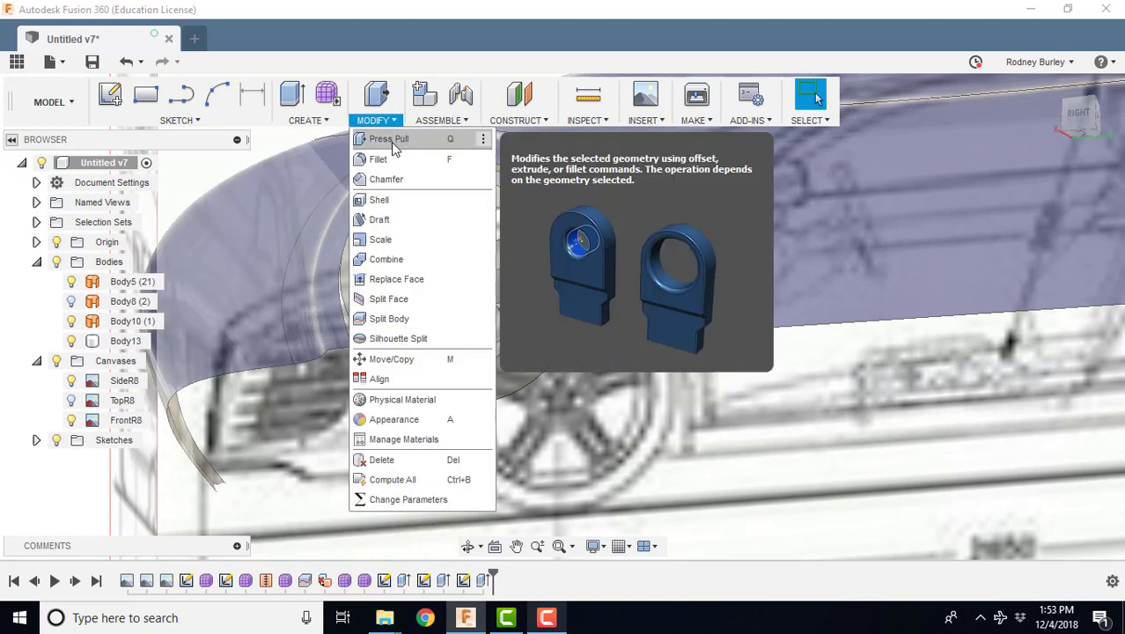
{"action": "left_click", "coordinate": [386, 158]}
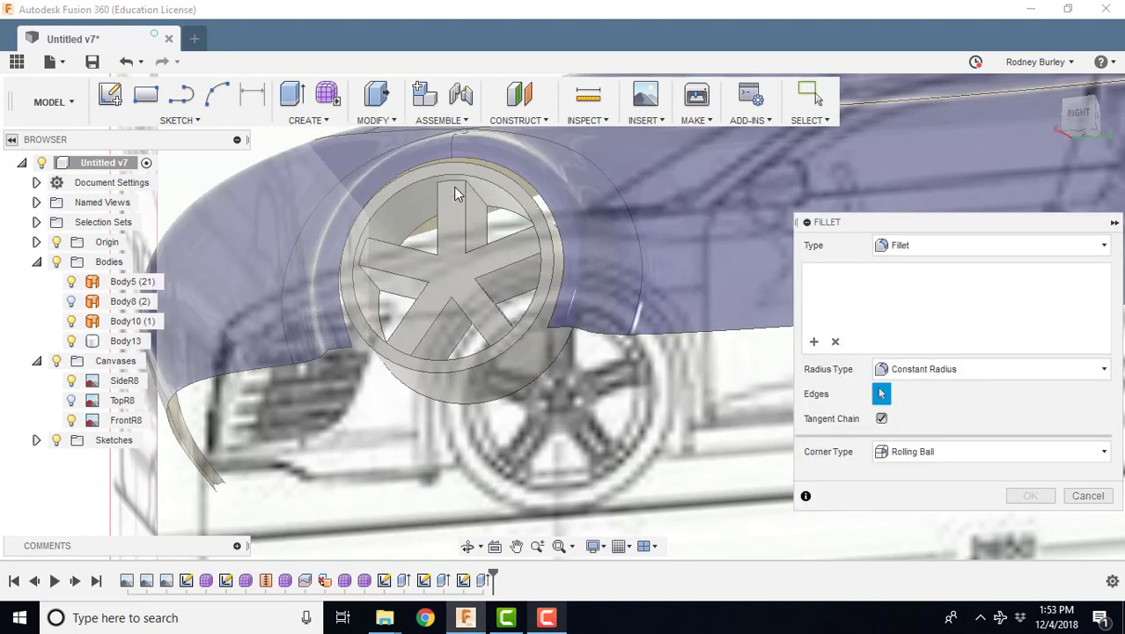
{"action": "left_click", "coordinate": [455, 187]}
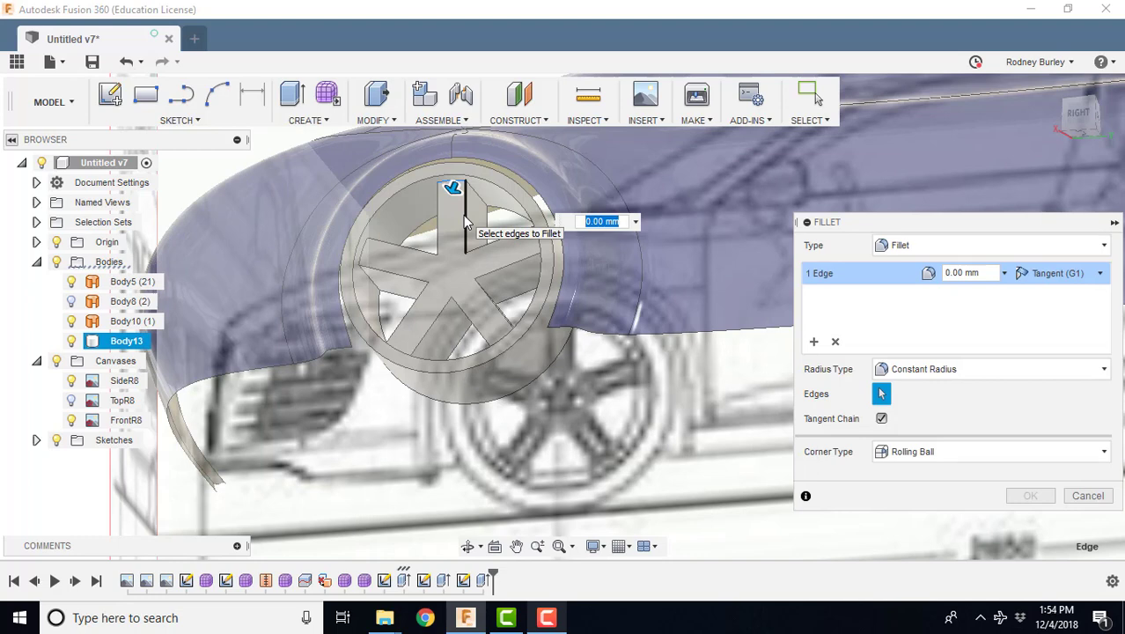
{"action": "key", "text": "BackSpace"}
{"action": "type", "text": "0.1"}
{"action": "key", "text": "Return"}
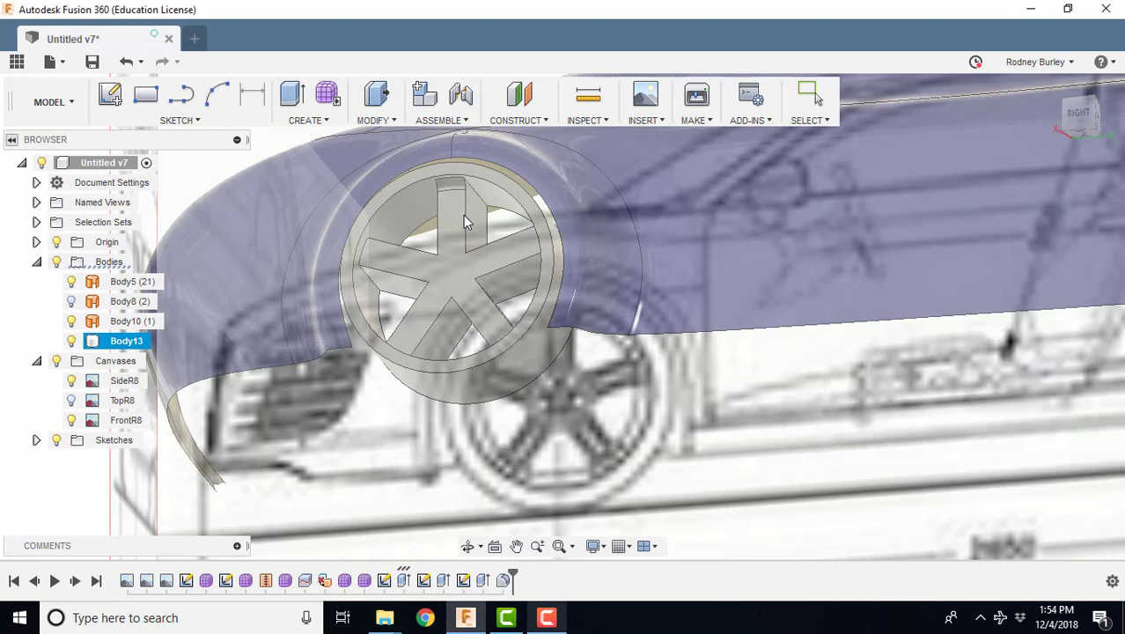
- Undo the fillet on the upright spoke's outer end
{"action": "left_click", "coordinate": [465, 220]}
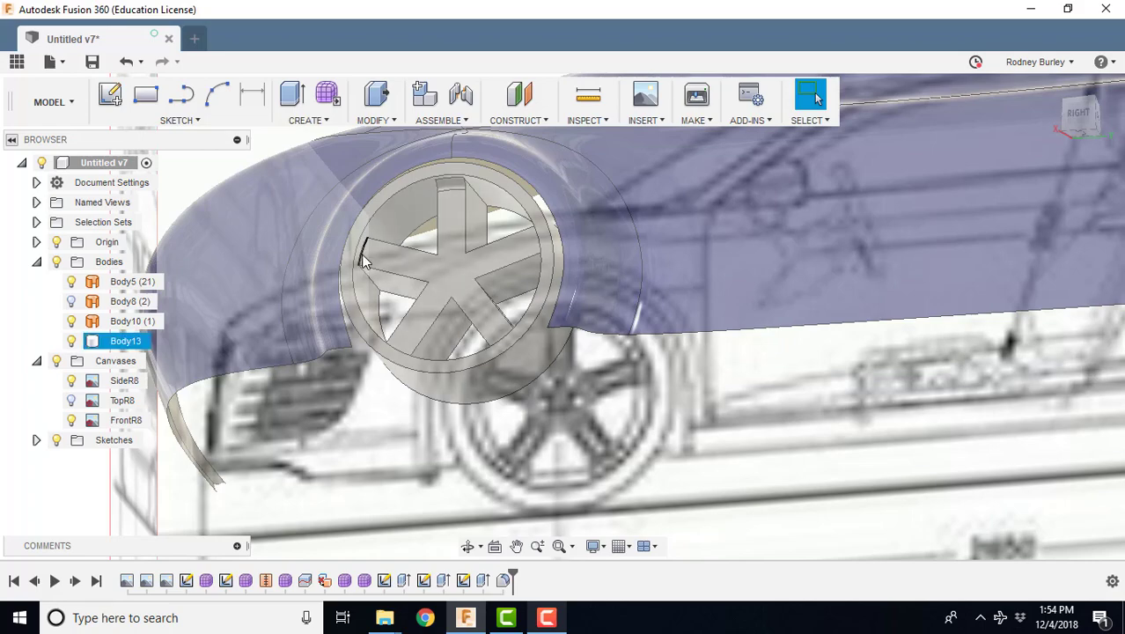
{"action": "scroll", "coordinate": [457, 286], "scroll_direction": "down", "scroll_amount": 2}
{"action": "middle_click_drag", "start_coordinate": [462, 269], "coordinate": [463, 236], "text": "shift"}
{"action": "key", "text": "Escape"}
{"action": "left_click", "coordinate": [126, 60]}
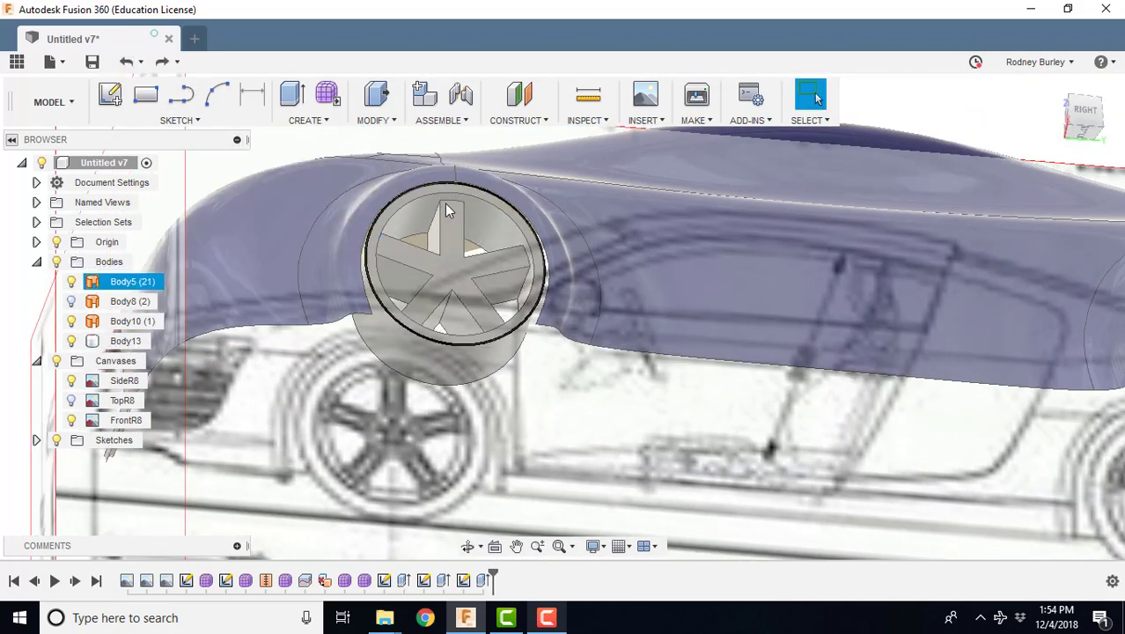
- Fillet the outer end edges of all five spokes where they meet the rim with a 0.2 mm radius
{"action": "left_click", "coordinate": [125, 341]}
{"action": "mouse_move", "coordinate": [397, 290]}
{"action": "middle_mouse_down", "text": "shift"}
{"action": "mouse_move", "coordinate": [437, 262]}
{"action": "mouse_move", "coordinate": [407, 271]}
{"action": "middle_mouse_up", "text": "shift"}
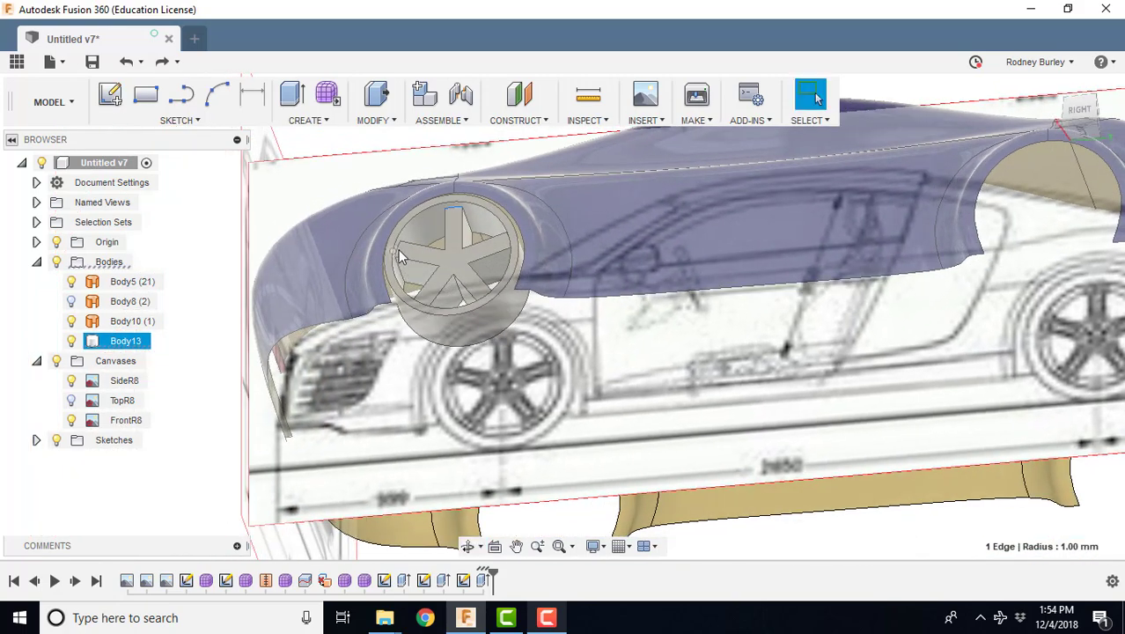
{"action": "left_click", "coordinate": [398, 244]}
{"action": "scroll", "coordinate": [396, 247], "scroll_direction": "up", "scroll_amount": 5}
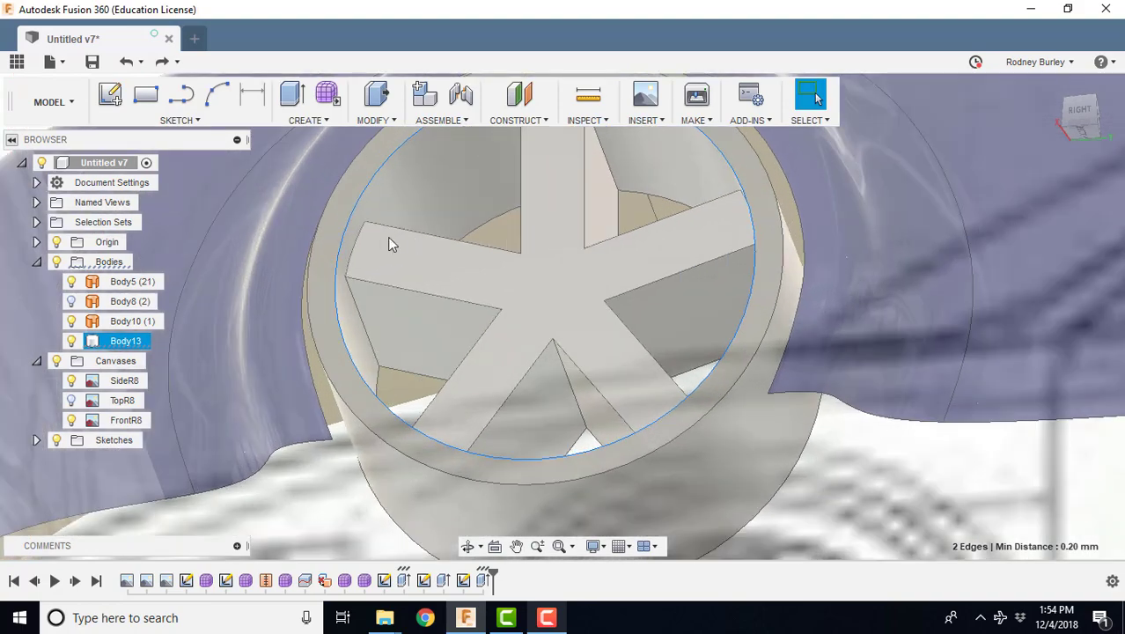
{"action": "left_click", "coordinate": [353, 238], "text": "ctrl"}
{"action": "left_click", "coordinate": [355, 206], "text": "ctrl"}
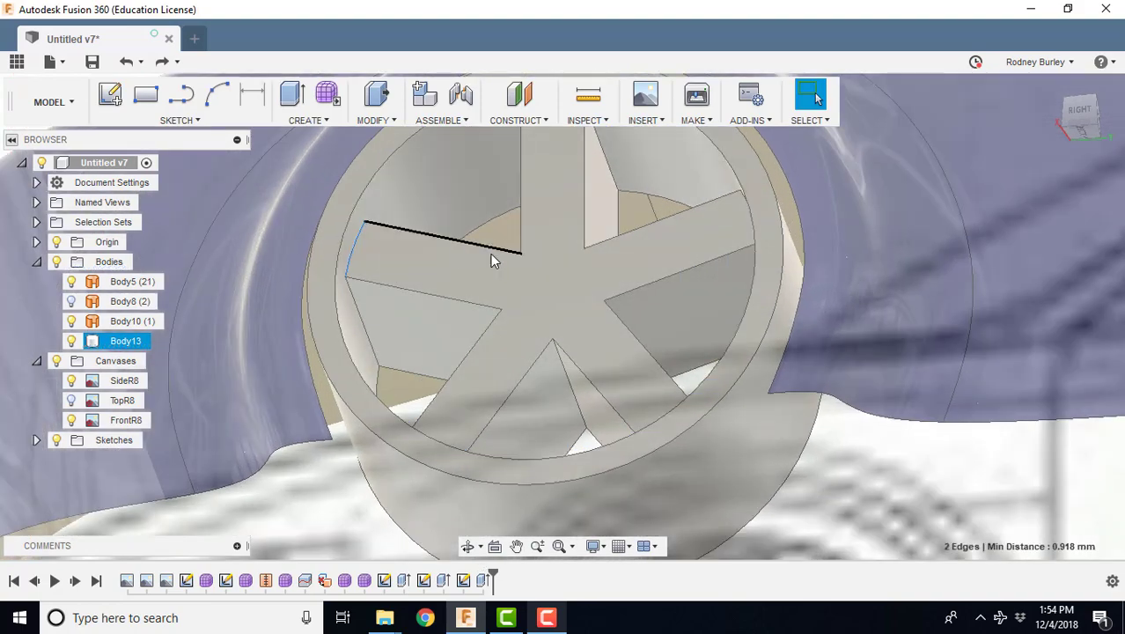
{"action": "scroll", "coordinate": [633, 263], "scroll_direction": "down", "scroll_amount": 4}
{"action": "middle_click_drag", "start_coordinate": [630, 267], "coordinate": [492, 417], "text": "shift"}
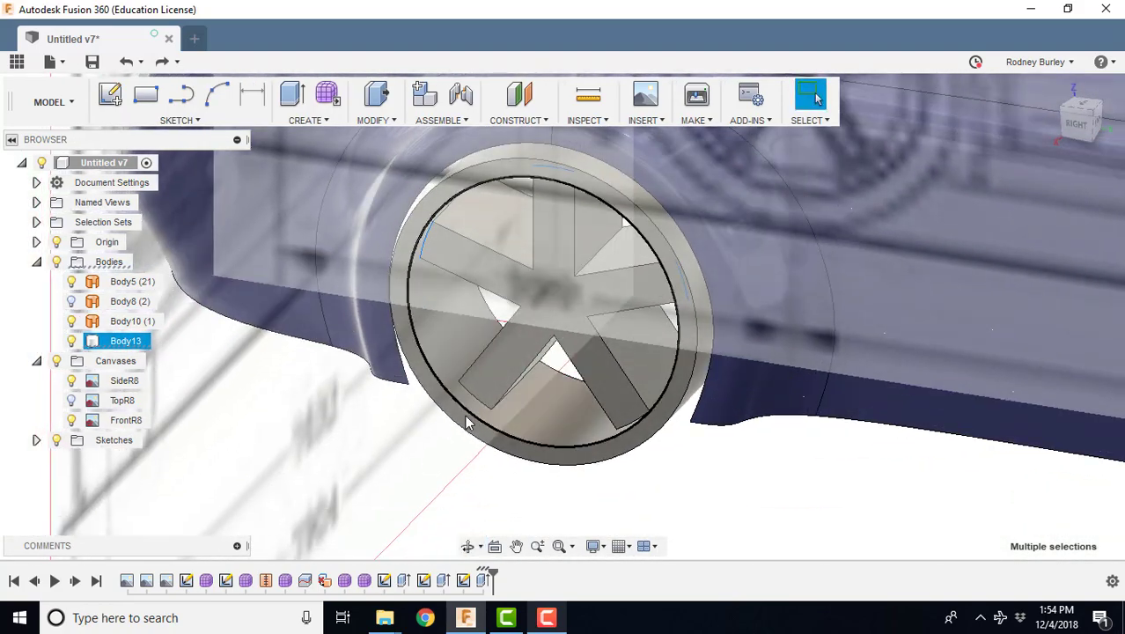
{"action": "scroll", "coordinate": [553, 378], "scroll_direction": "down", "scroll_amount": 2}
{"action": "mouse_move", "coordinate": [553, 378]}
{"action": "middle_mouse_down", "text": "shift"}
{"action": "mouse_move", "coordinate": [691, 409]}
{"action": "mouse_move", "coordinate": [648, 352]}
{"action": "mouse_move", "coordinate": [621, 283]}
{"action": "middle_mouse_up", "text": "shift"}
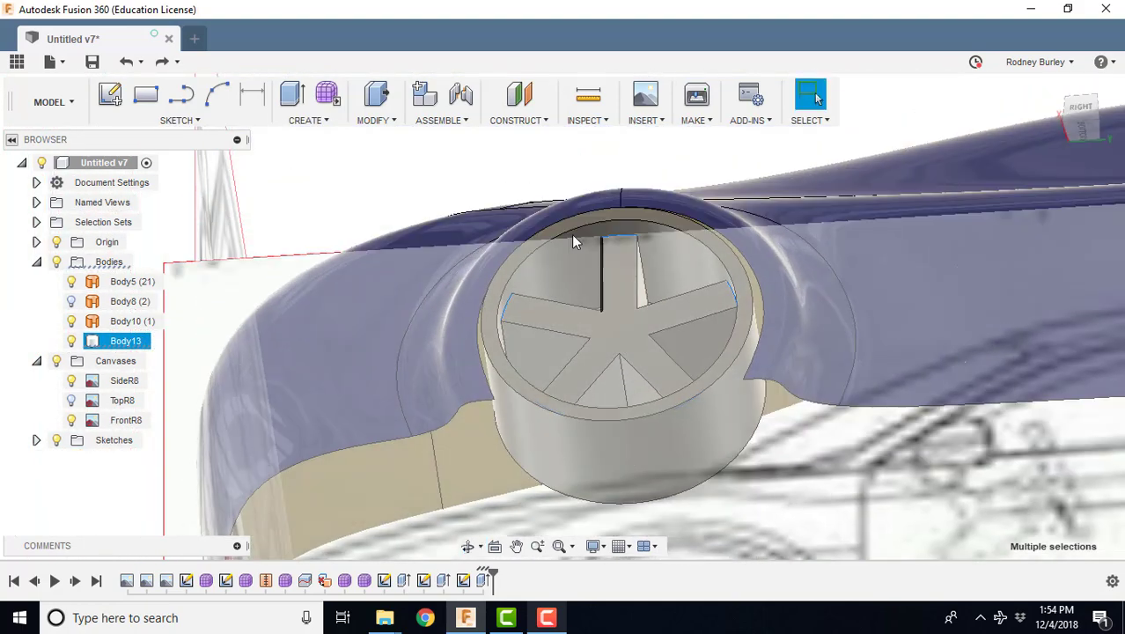
{"action": "left_click", "coordinate": [368, 120]}
{"action": "left_click", "coordinate": [387, 159]}
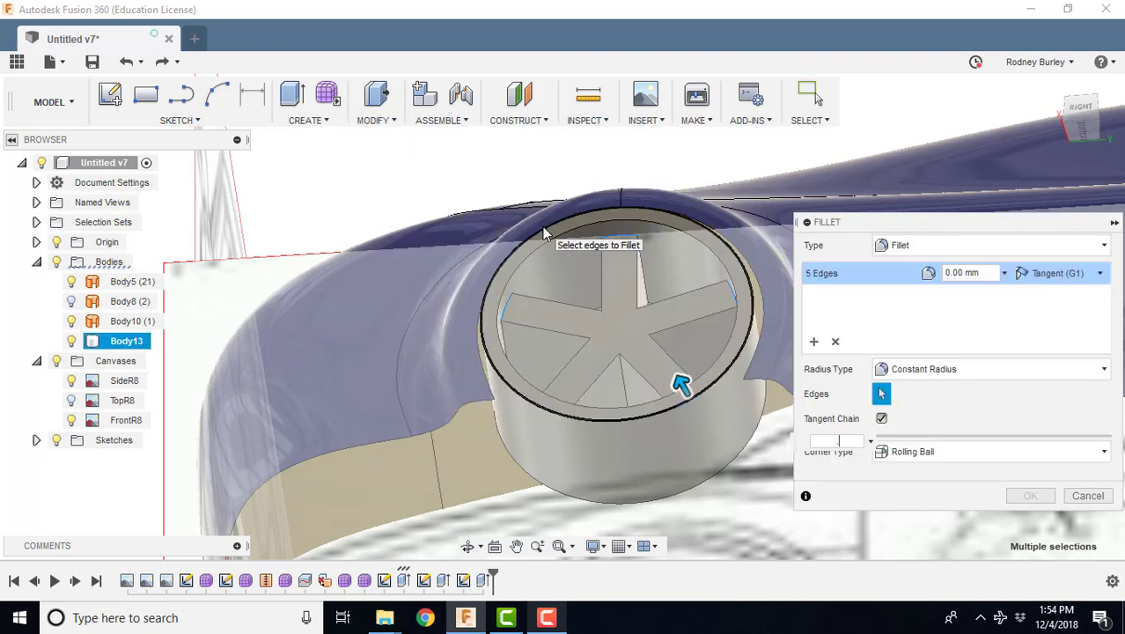
{"action": "type", "text": ".15"}
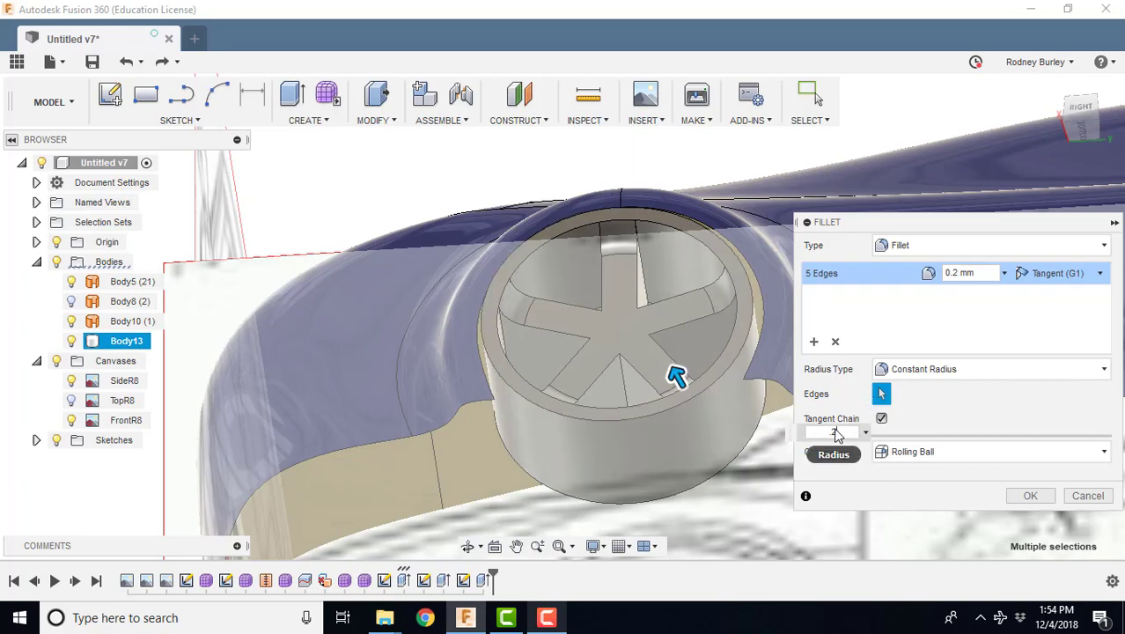
{"action": "left_click", "coordinate": [1027, 496]}
- Fillet the long side edges of all five spokes on the wheel's front face with a 0.1 mm radius
{"action": "middle_click_drag", "start_coordinate": [842, 442], "coordinate": [629, 332], "text": "shift"}
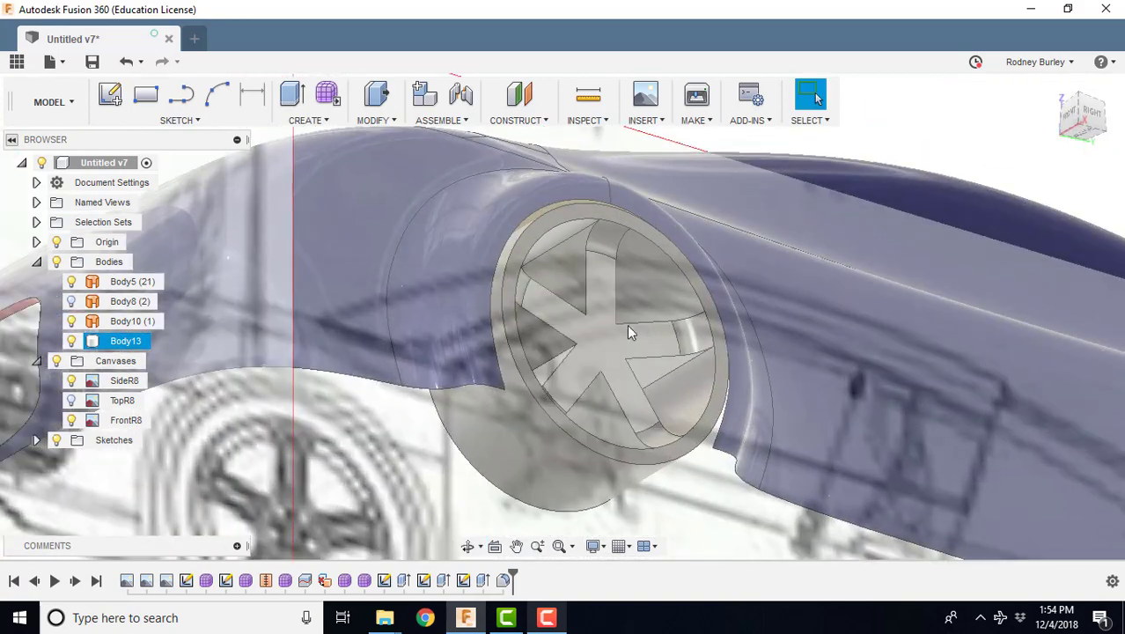
{"action": "middle_click_drag", "start_coordinate": [602, 282], "coordinate": [570, 287], "text": "shift"}
{"action": "left_click", "coordinate": [587, 279]}
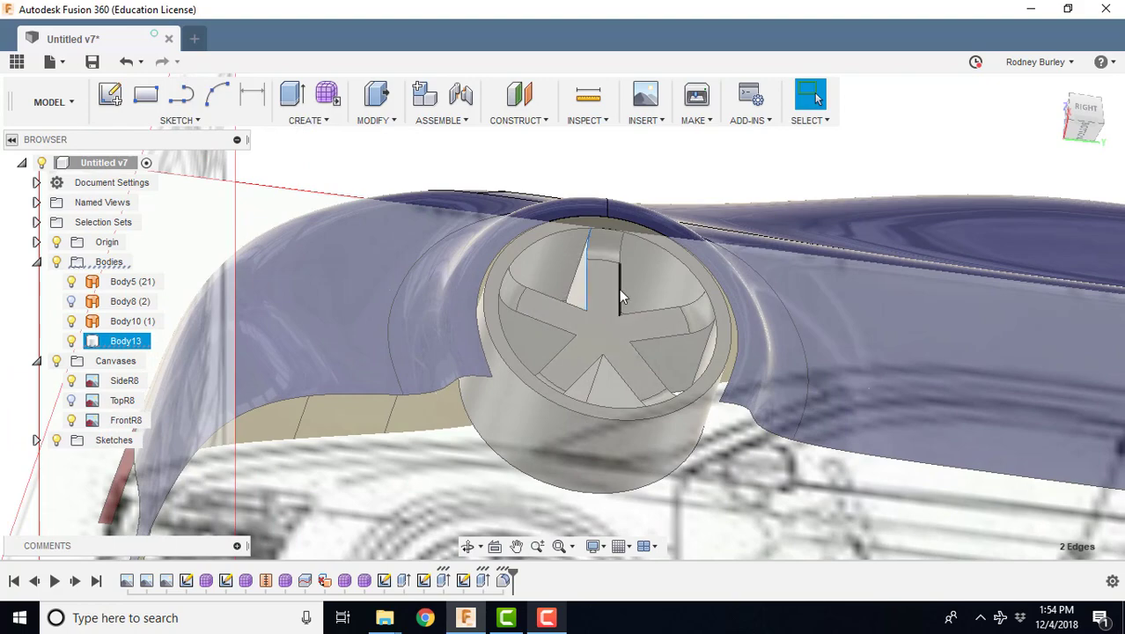
{"action": "left_click", "coordinate": [619, 287], "text": "shift"}
{"action": "middle_click_drag", "start_coordinate": [591, 281], "coordinate": [523, 315], "text": "shift"}
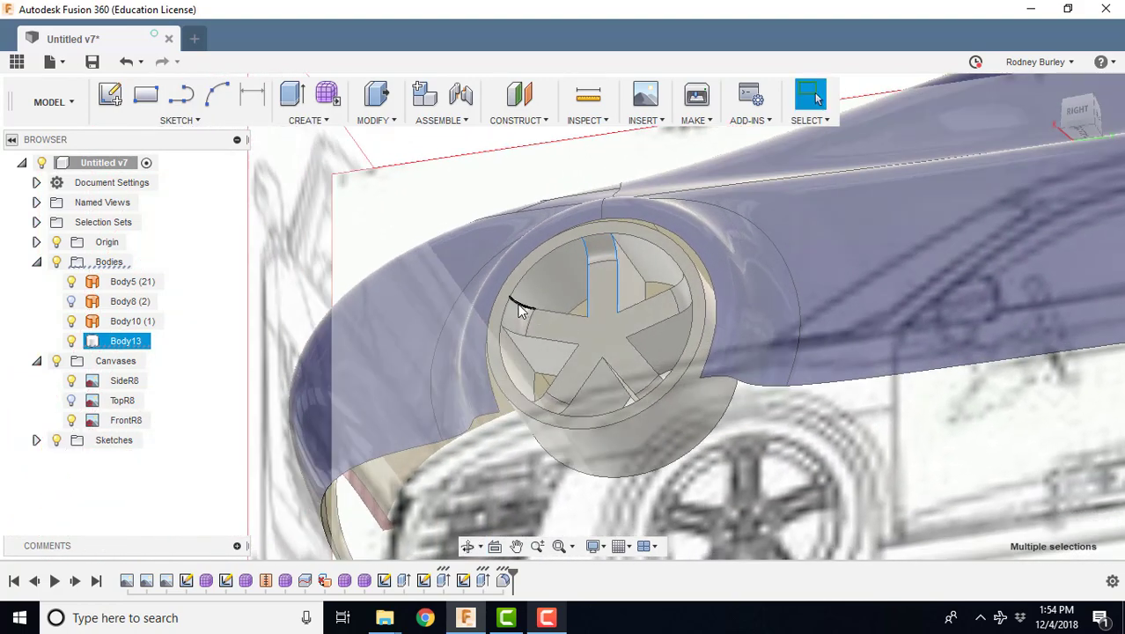
{"action": "left_click", "coordinate": [520, 306], "text": "shift"}
{"action": "left_click", "coordinate": [523, 338], "text": "shift"}
{"action": "left_click", "coordinate": [521, 339], "text": "shift"}
{"action": "scroll", "coordinate": [572, 404], "scroll_direction": "up", "scroll_amount": 10}
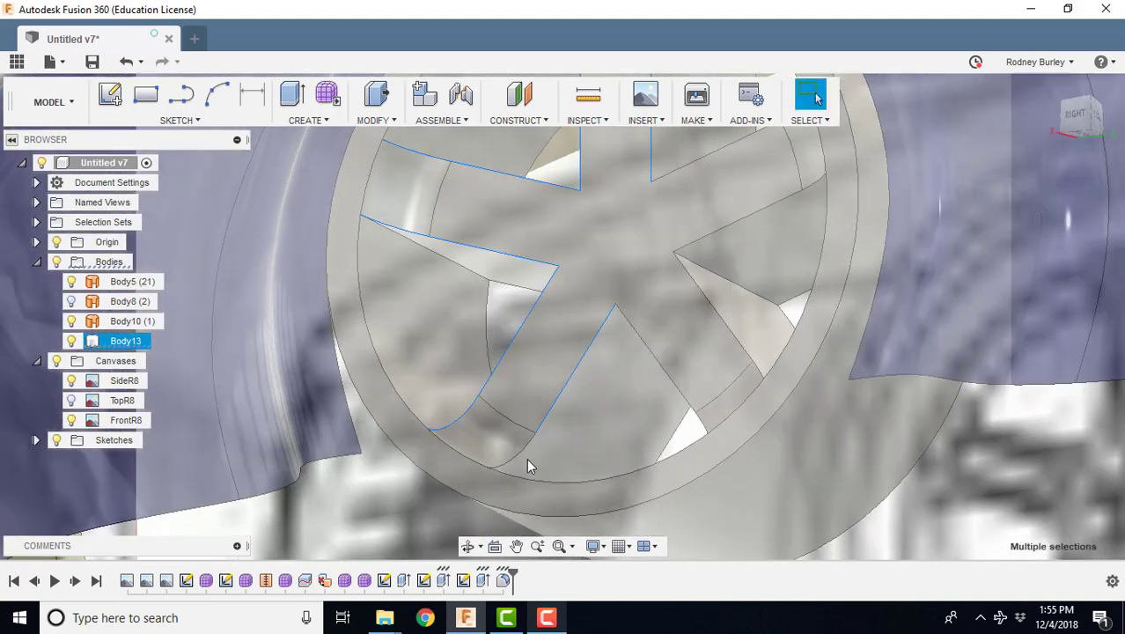
{"action": "left_click", "coordinate": [520, 454], "text": "shift"}
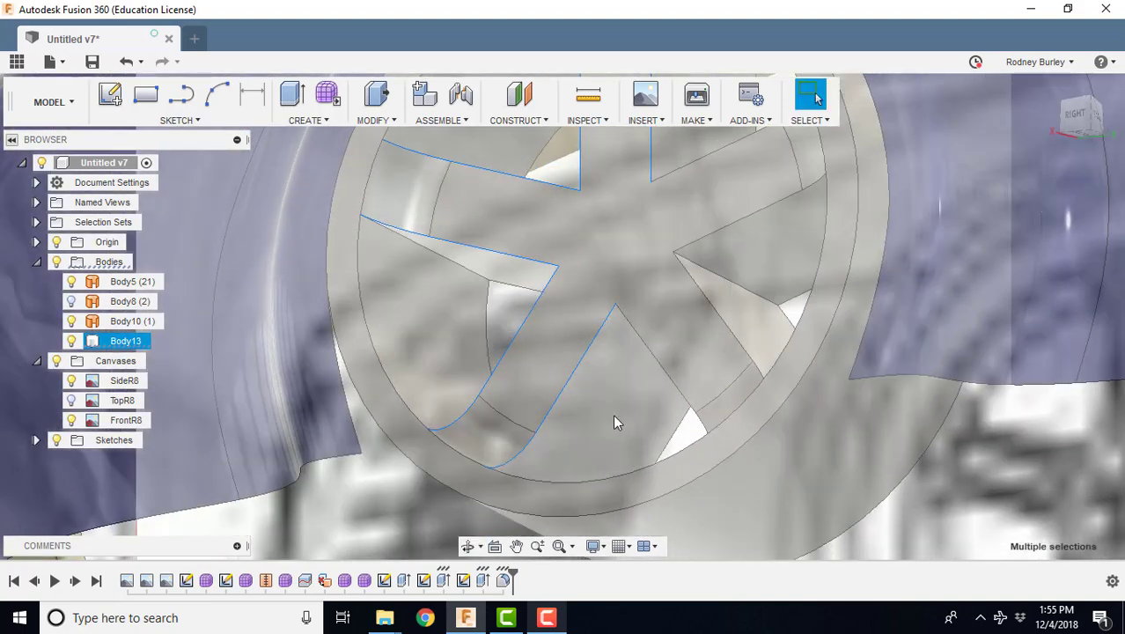
{"action": "left_click", "coordinate": [673, 385], "text": "shift"}
{"action": "left_click", "coordinate": [730, 333], "text": "shift"}
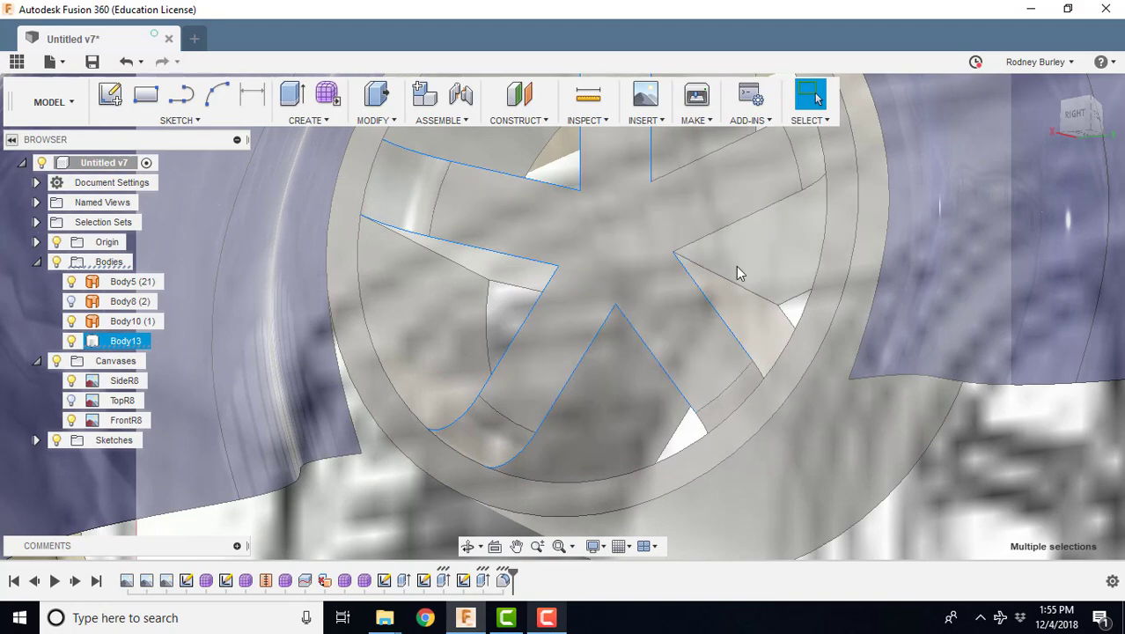
{"action": "left_click", "coordinate": [729, 227], "text": "shift"}
{"action": "left_click", "coordinate": [696, 160], "text": "shift"}
{"action": "middle_click_drag", "start_coordinate": [760, 245], "coordinate": [823, 227], "text": "shift"}
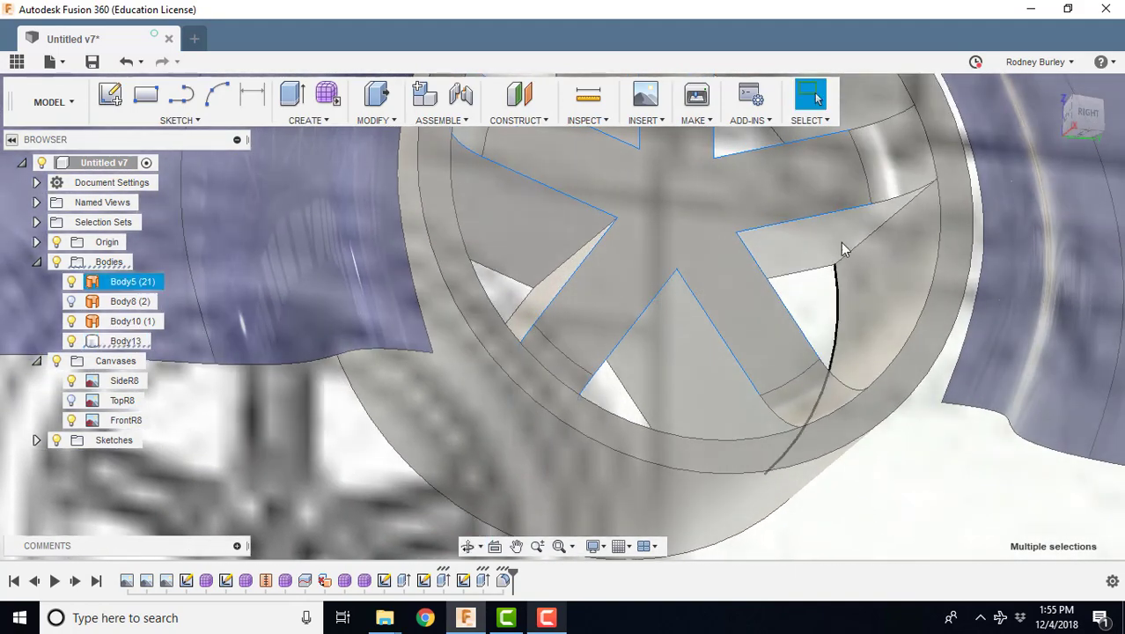
{"action": "left_click", "coordinate": [889, 117], "text": "shift"}
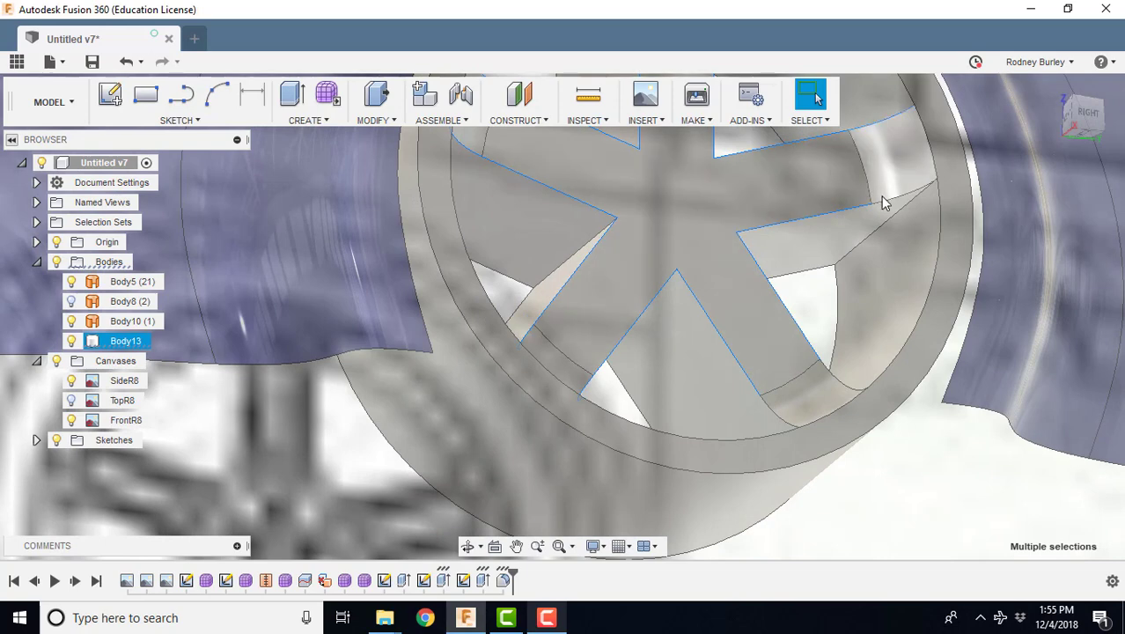
{"action": "left_click", "coordinate": [884, 202], "text": "shift"}
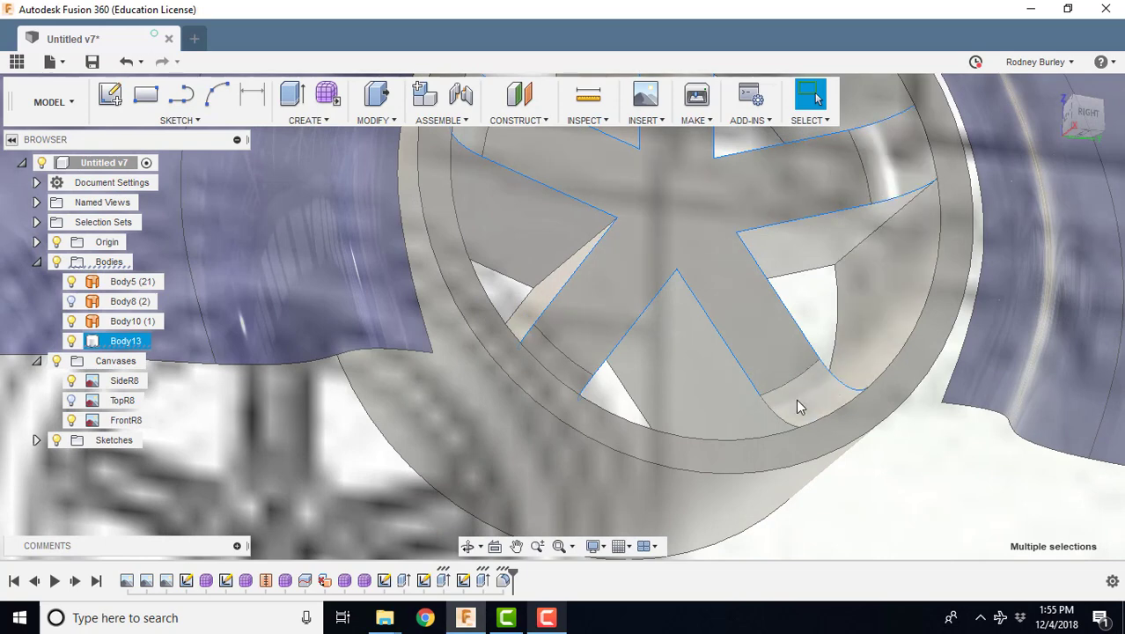
{"action": "scroll", "coordinate": [783, 421], "scroll_direction": "down", "scroll_amount": 5}
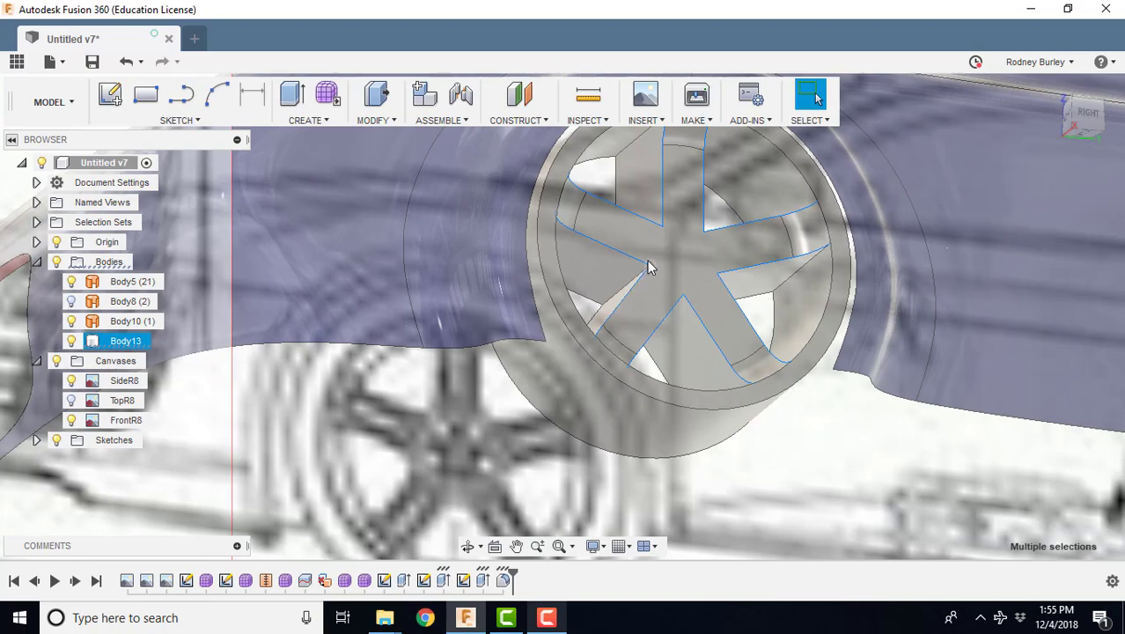
{"action": "middle_click_drag", "start_coordinate": [648, 268], "coordinate": [615, 239], "text": "shift"}
{"action": "left_click", "coordinate": [374, 120]}
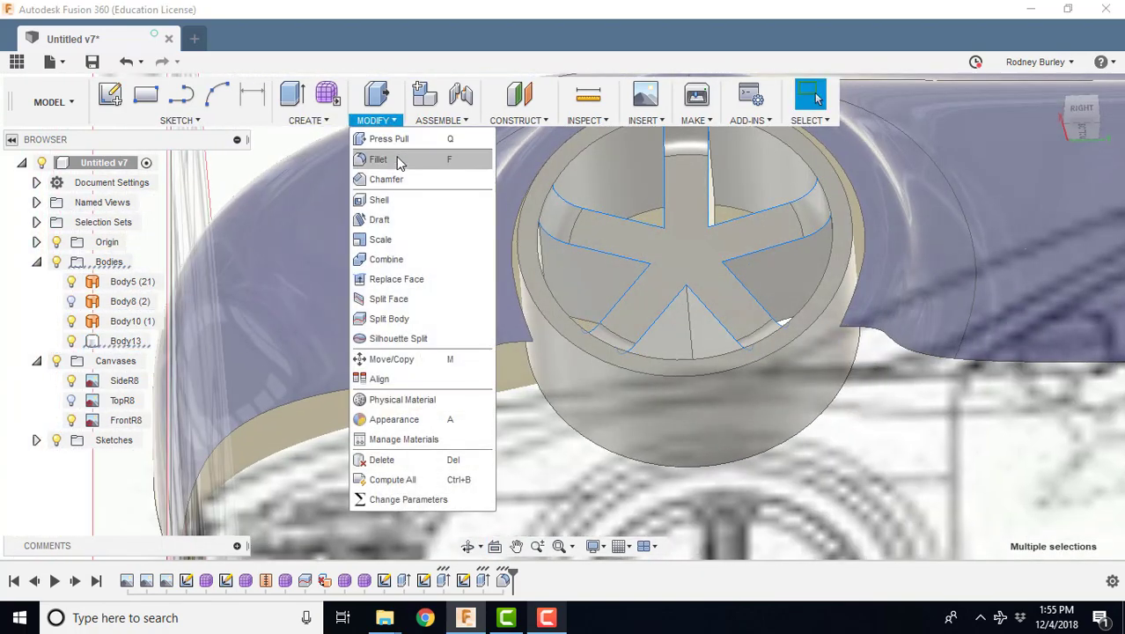
{"action": "left_click", "coordinate": [398, 161]}
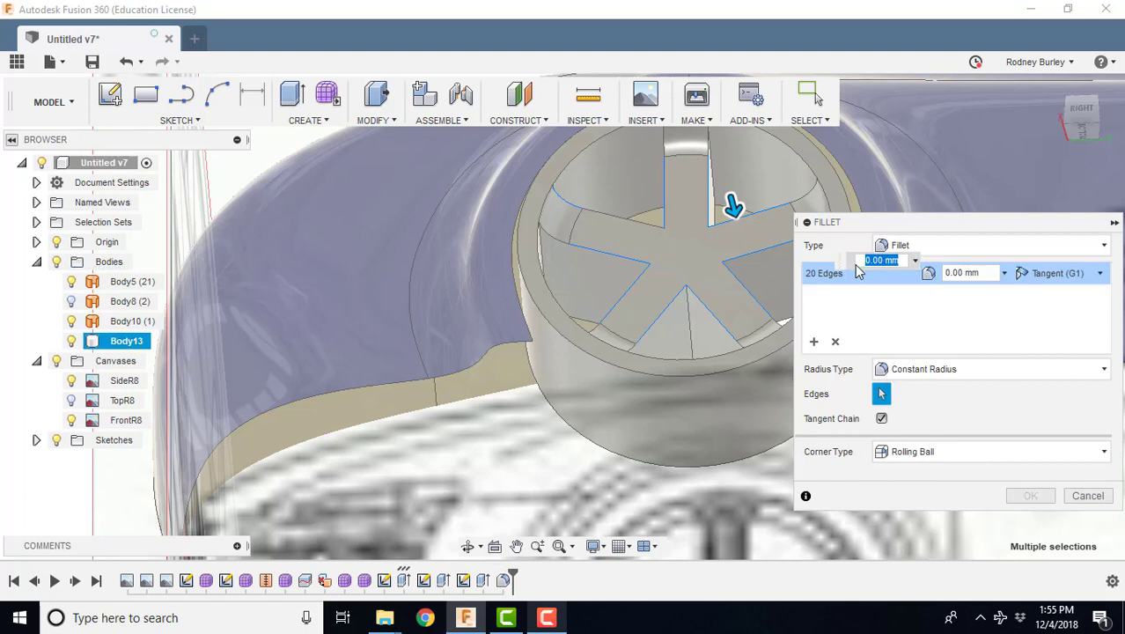
{"action": "left_click_drag", "start_coordinate": [735, 209], "coordinate": [738, 220]}
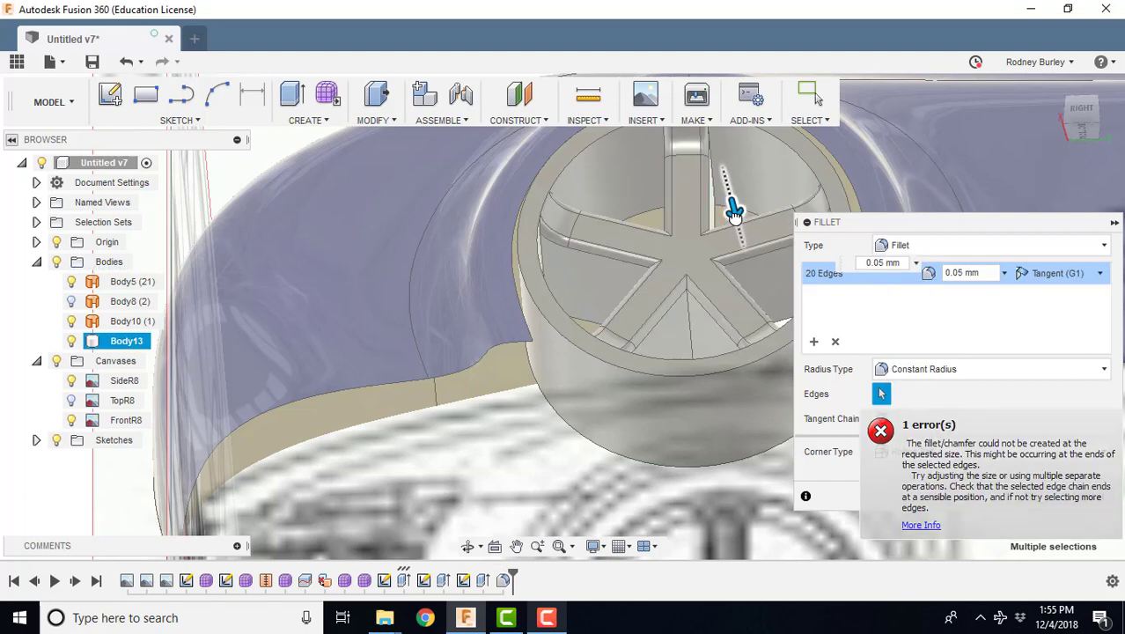
{"action": "type", "text": "0.2"}
{"action": "key", "text": "Return"}
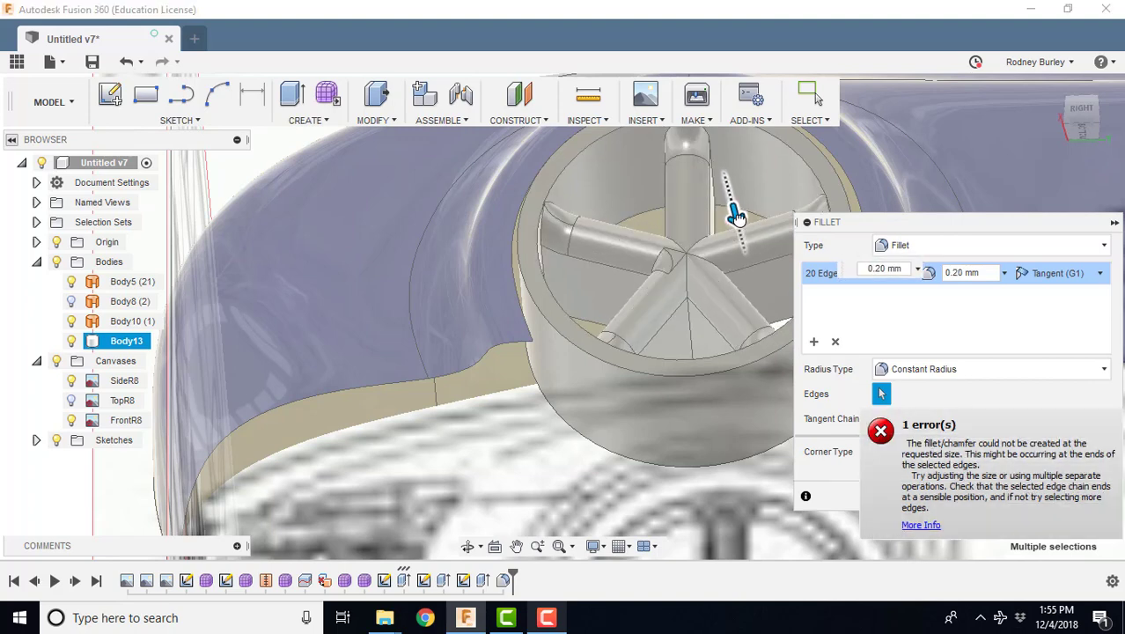
{"action": "type", "text": "0.1"}
{"action": "key", "text": "Return"}
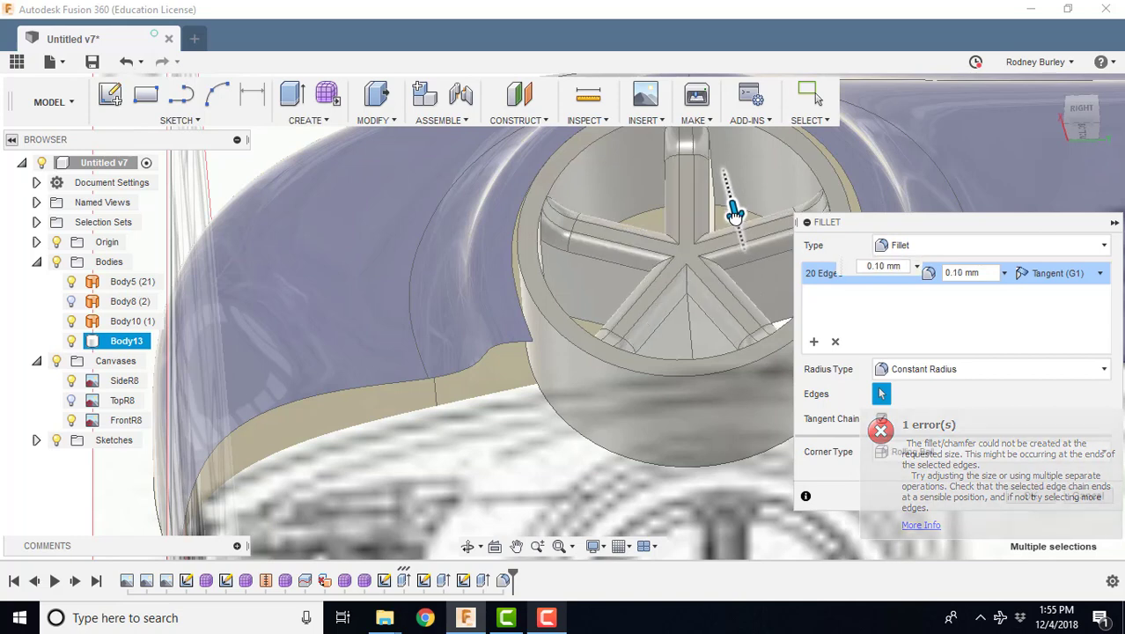
{"action": "scroll", "coordinate": [651, 292], "scroll_direction": "down", "scroll_amount": 4}
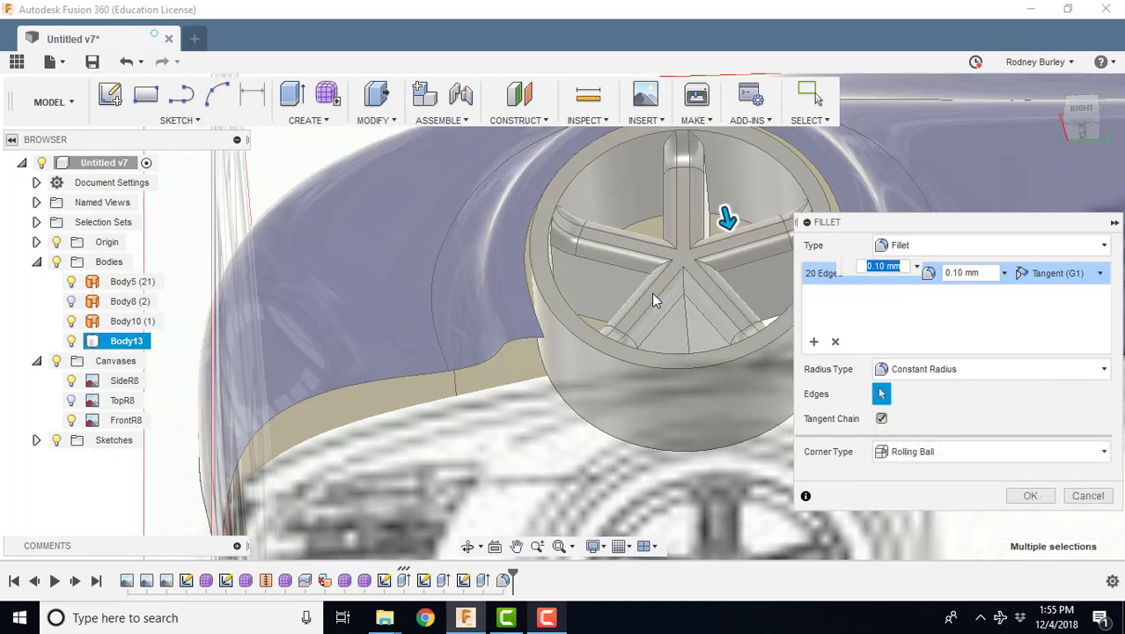
{"action": "left_click", "coordinate": [1030, 496]}
- Fillet the outer circular edge of the wheel rim's front face with a 0.05 mm radius
{"action": "middle_click_drag", "start_coordinate": [699, 268], "coordinate": [748, 316], "text": "shift"}
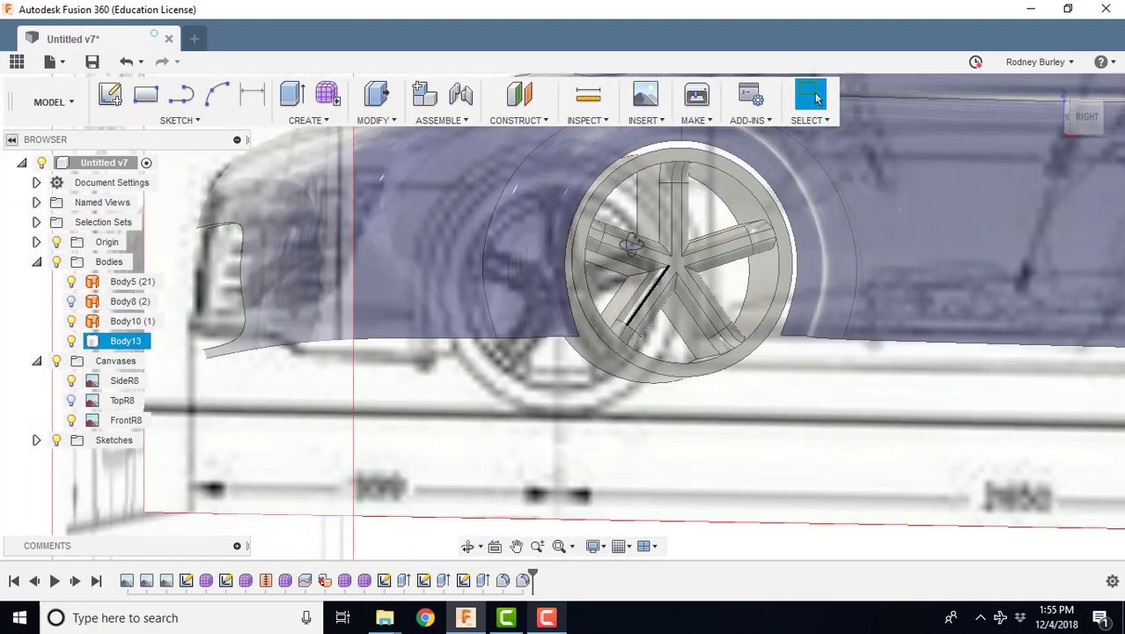
{"action": "middle_click_drag", "start_coordinate": [669, 211], "coordinate": [660, 310], "text": "shift"}
{"action": "left_click", "coordinate": [687, 346]}
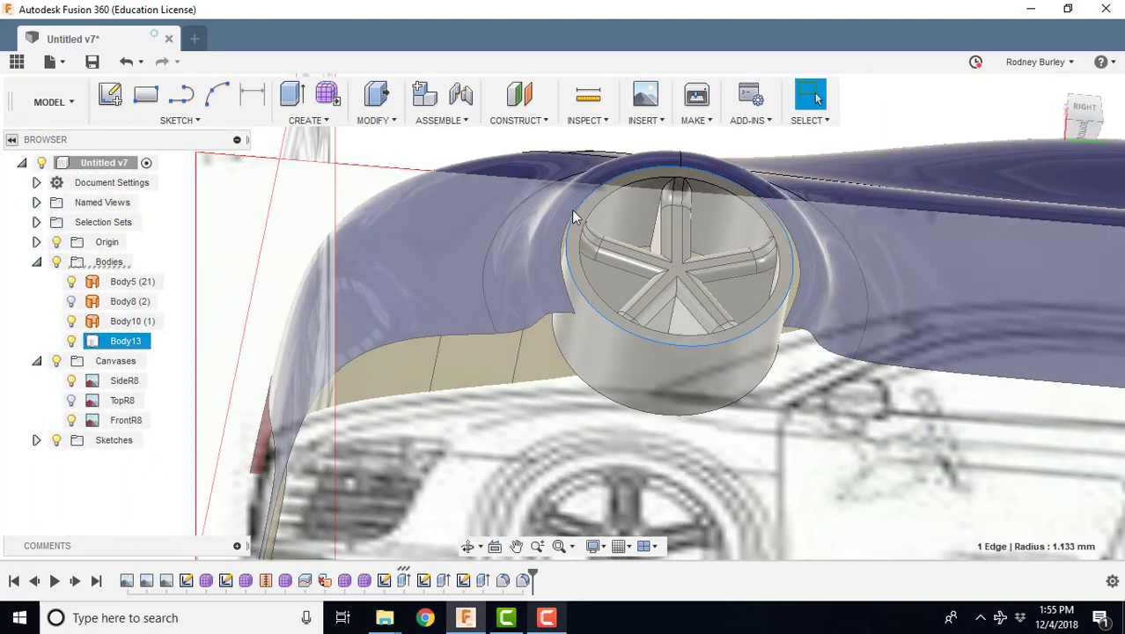
{"action": "left_click", "coordinate": [374, 120]}
{"action": "left_click", "coordinate": [387, 159]}
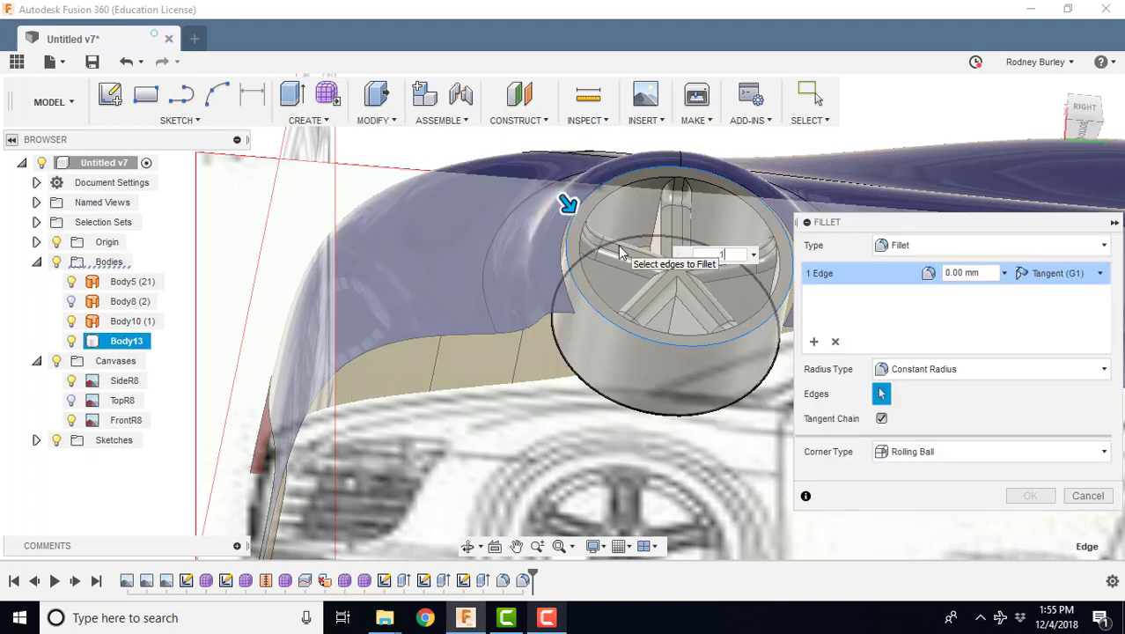
{"action": "type", "text": ".1"}
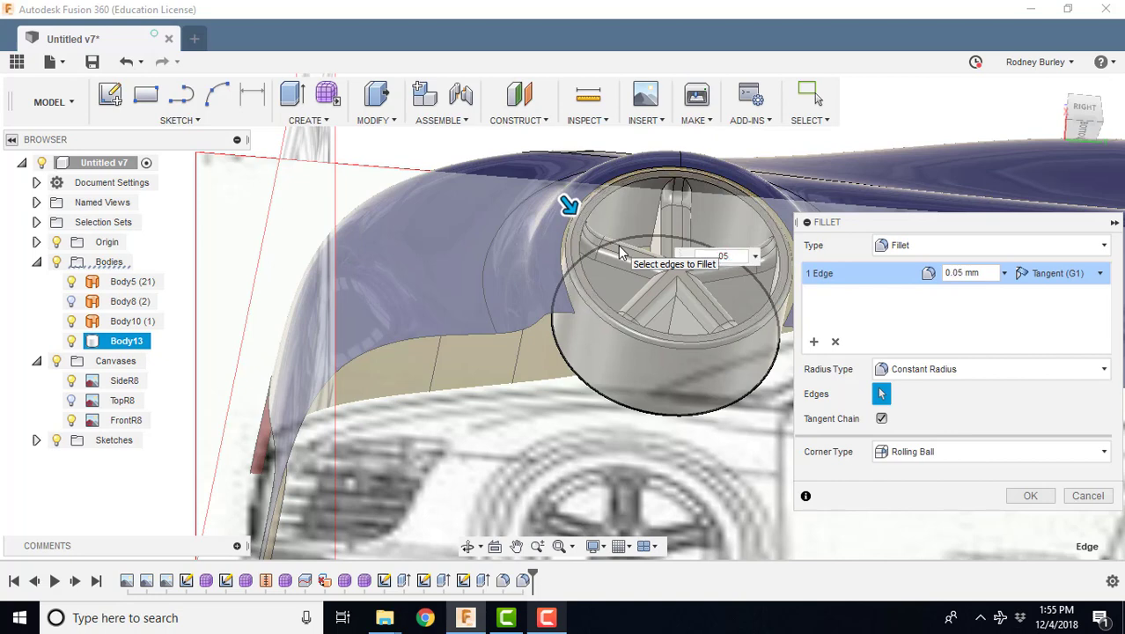
{"action": "key", "text": "Return"}
- Fillet the outer circular edge on the wheel's back face
{"action": "middle_click_drag", "start_coordinate": [693, 312], "coordinate": [666, 189], "text": "shift"}
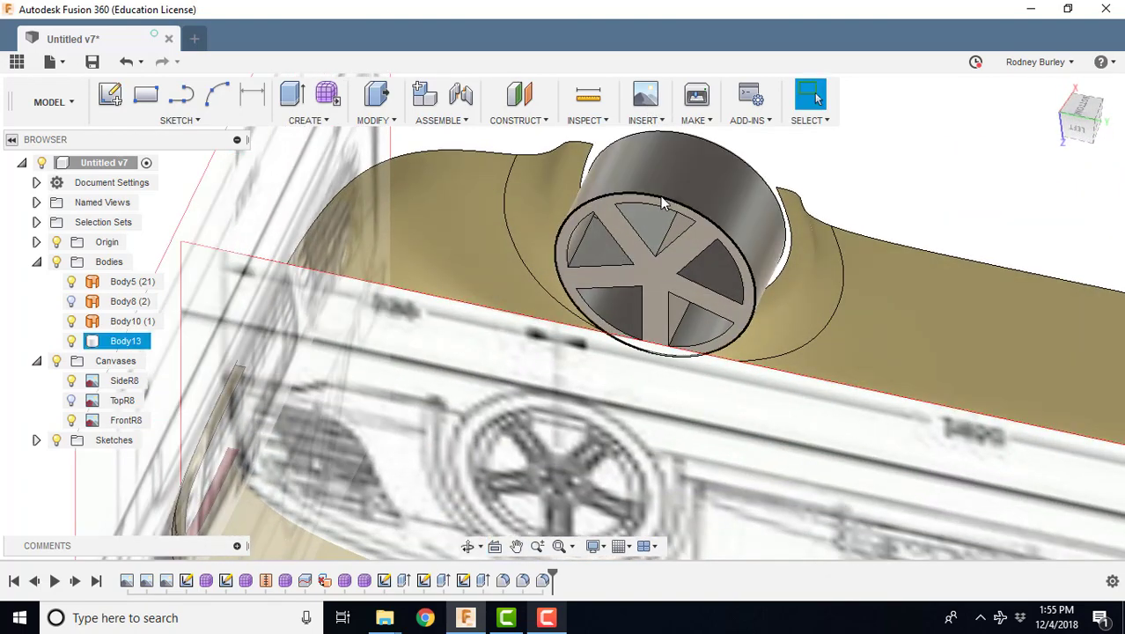
{"action": "left_click", "coordinate": [642, 195]}
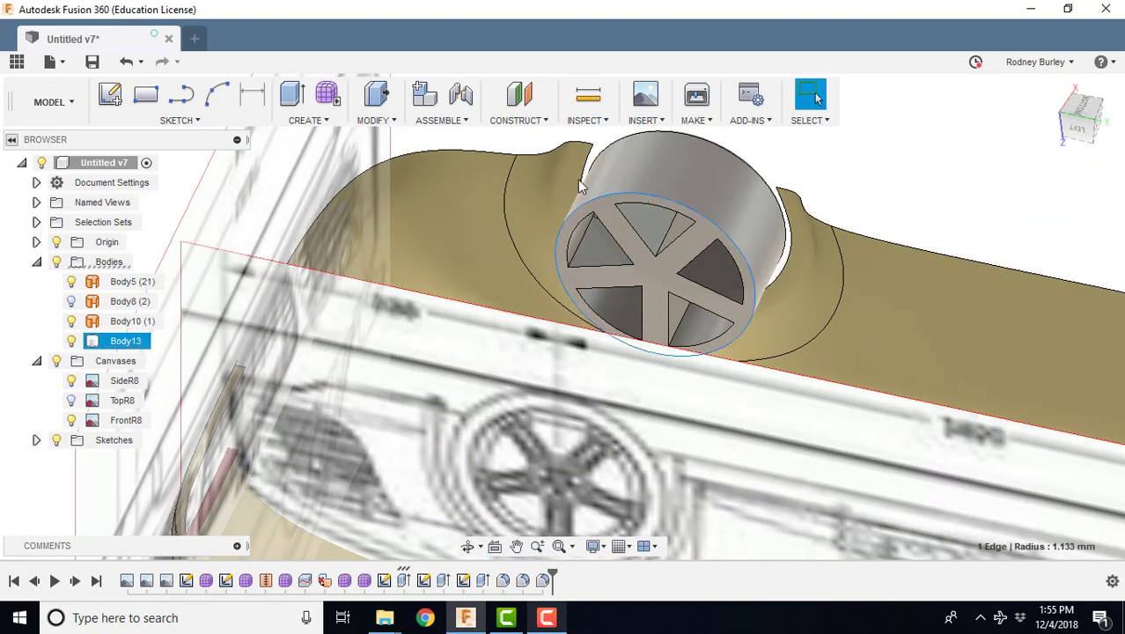
{"action": "left_click", "coordinate": [379, 123]}
{"action": "left_click", "coordinate": [391, 162]}
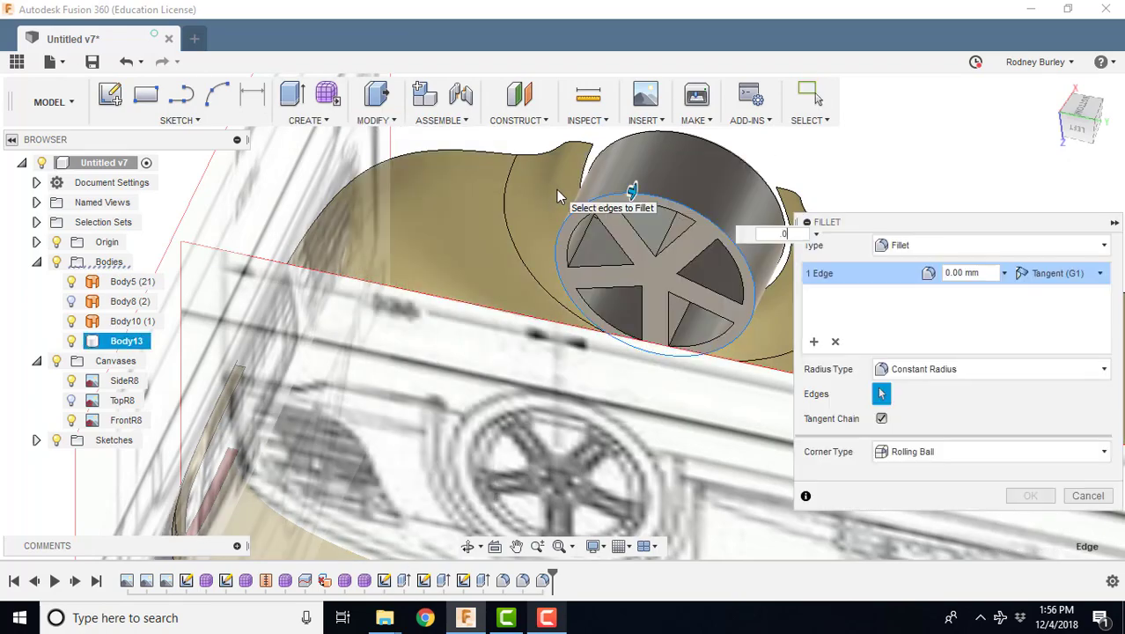
{"action": "key", "text": "Escape"}
- Hide the SideR8 canvas so the wheel can be viewed against the car body
{"action": "middle_click_drag", "start_coordinate": [556, 189], "coordinate": [784, 496], "text": "shift"}
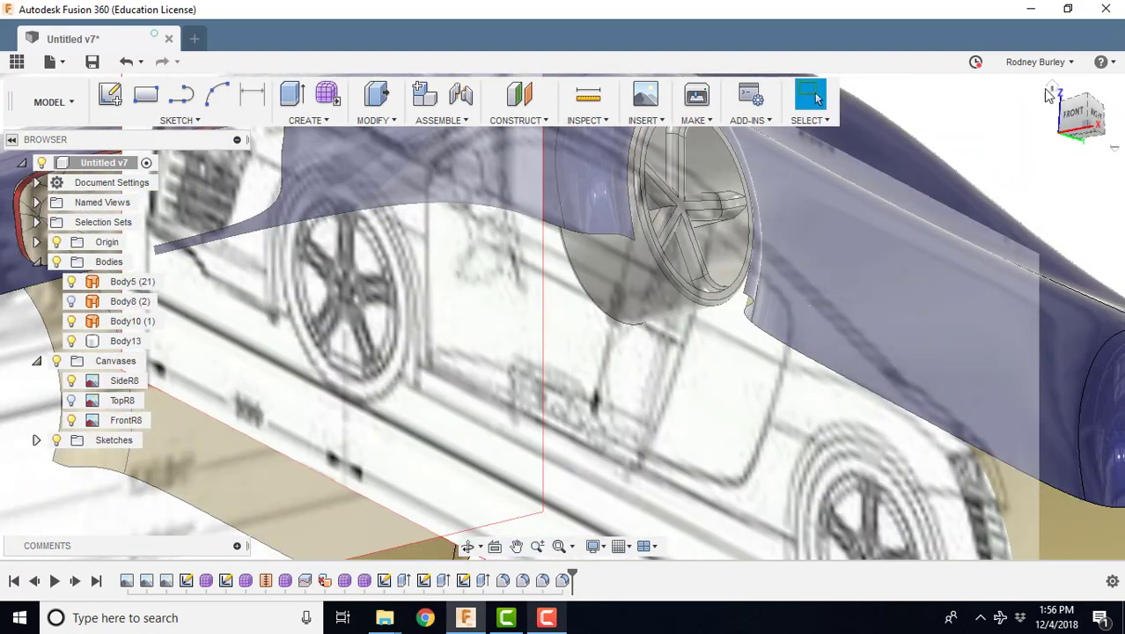
{"action": "left_click", "coordinate": [1049, 95]}
{"action": "scroll", "coordinate": [608, 462], "scroll_direction": "up", "scroll_amount": 5}
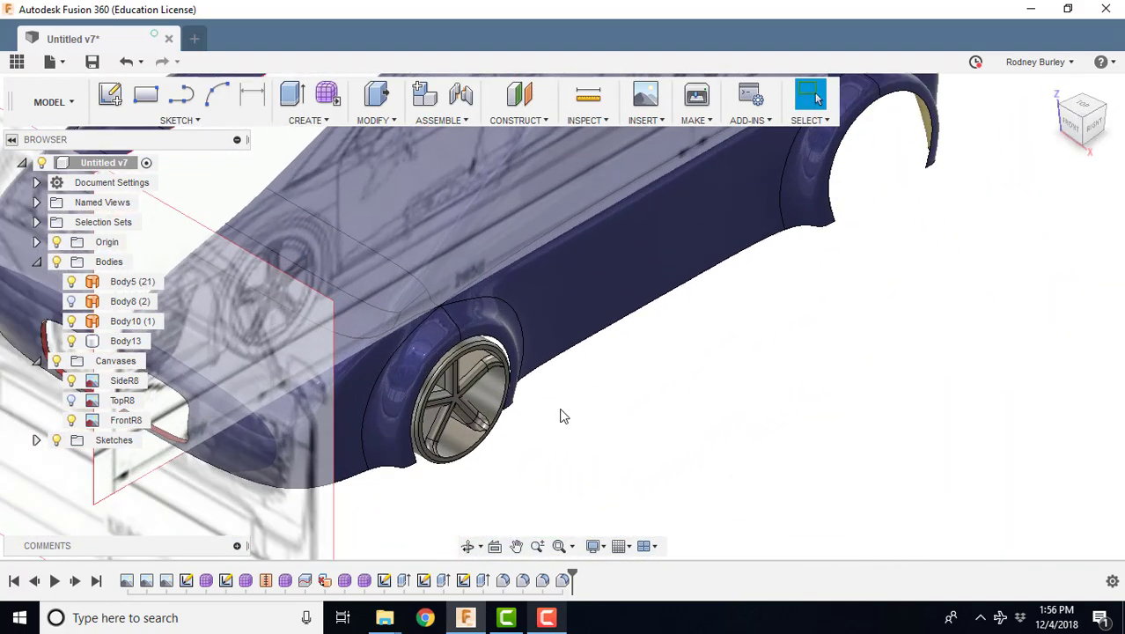
{"action": "middle_click_drag", "start_coordinate": [563, 417], "coordinate": [513, 366], "text": "shift"}
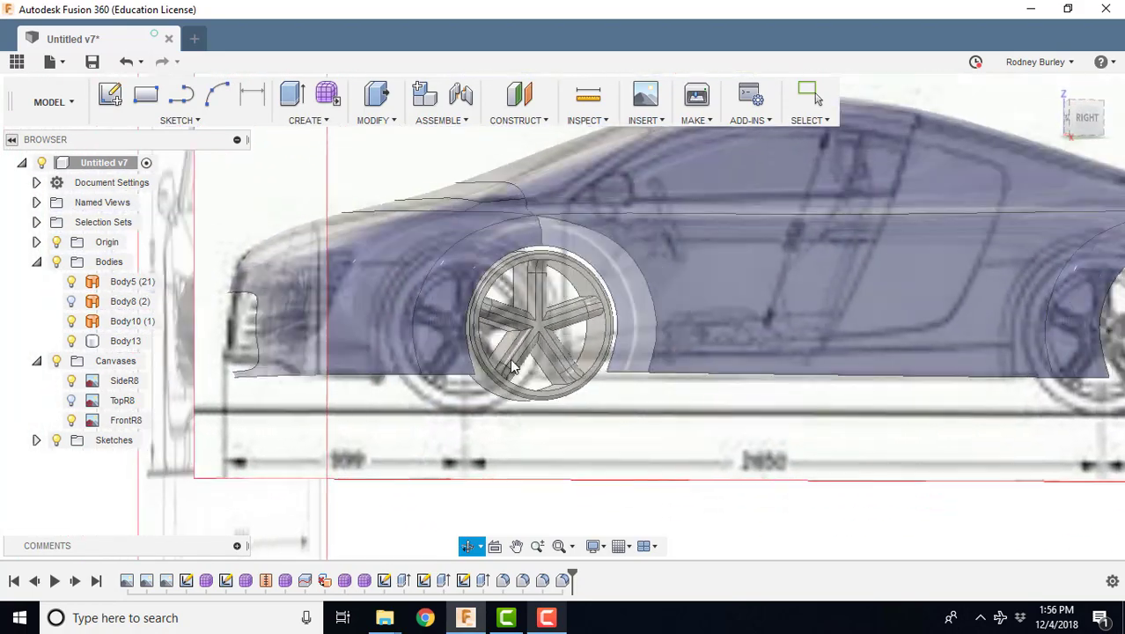
{"action": "left_click", "coordinate": [81, 385]}
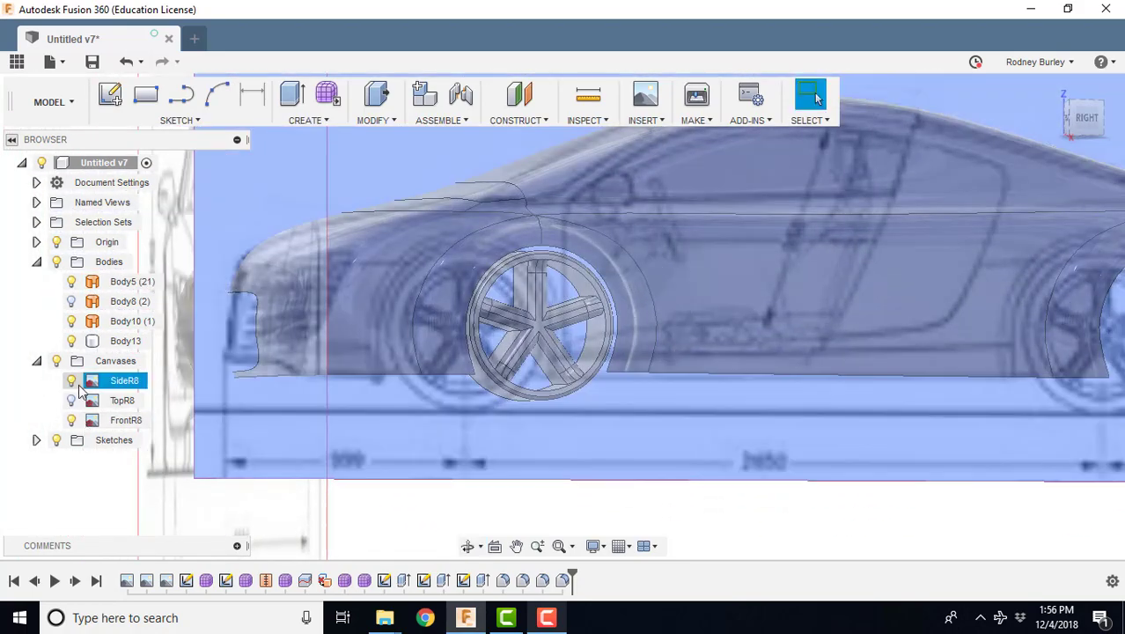
{"action": "left_click", "coordinate": [72, 380]}
{"action": "left_click", "coordinate": [597, 319]}
{"action": "middle_click_drag", "start_coordinate": [598, 318], "coordinate": [515, 361], "text": "shift"}
{"action": "scroll", "coordinate": [653, 309], "scroll_direction": "down", "scroll_amount": 5}
{"action": "left_click", "coordinate": [607, 304]}
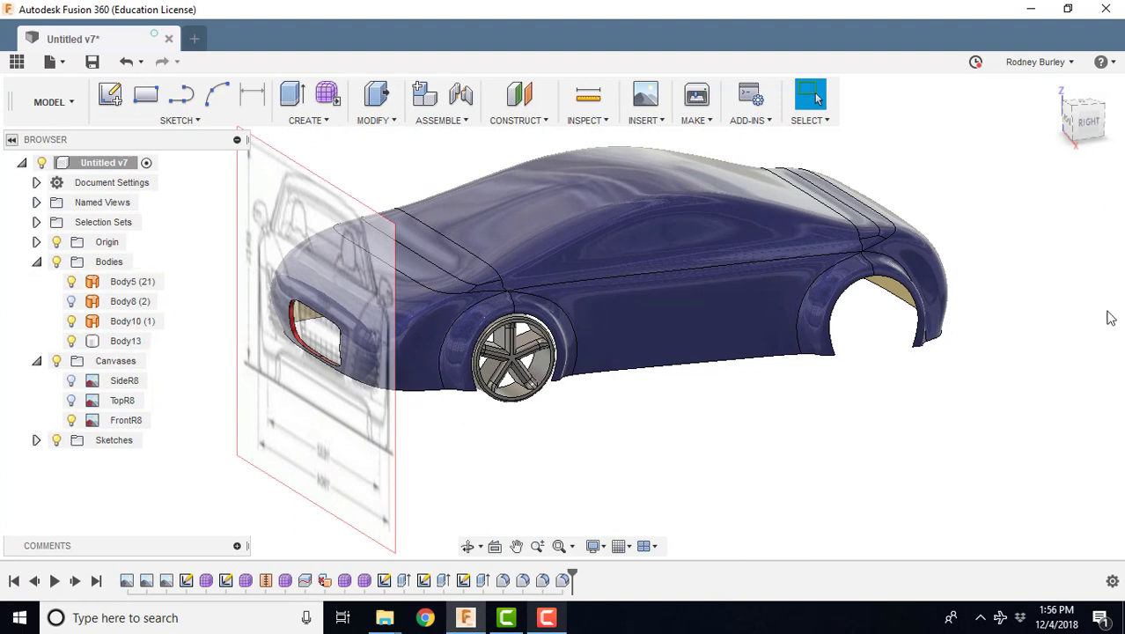
- Copy the finished front wheel body and move the copy 10 mm along the car's length into the rear wheel arch
{"action": "left_click", "coordinate": [1088, 125]}
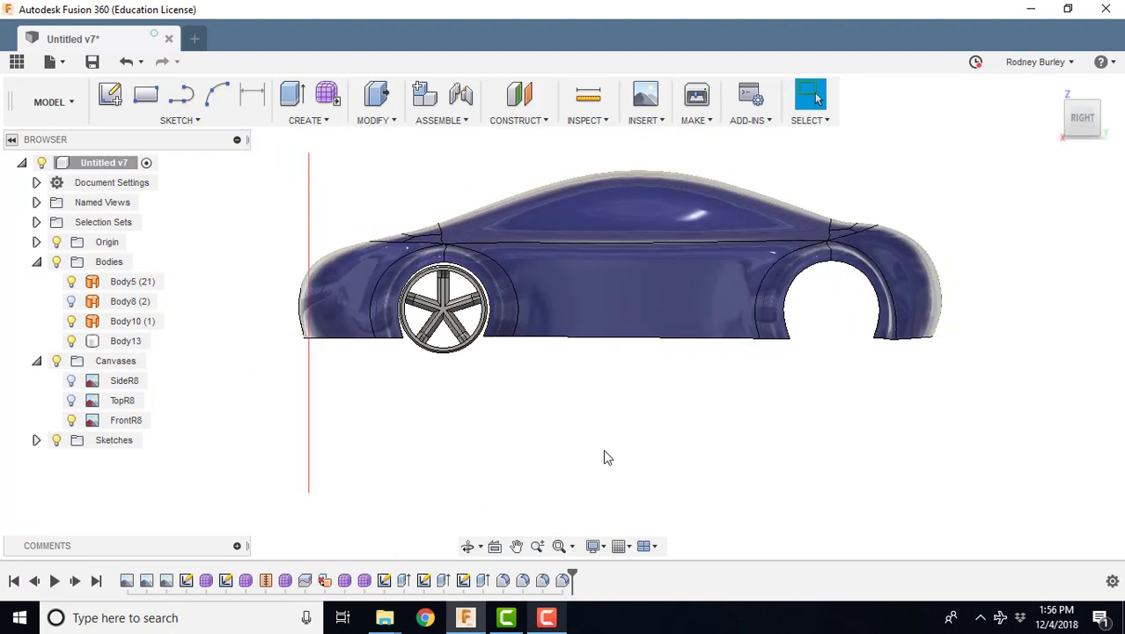
{"action": "right_click", "coordinate": [451, 429]}
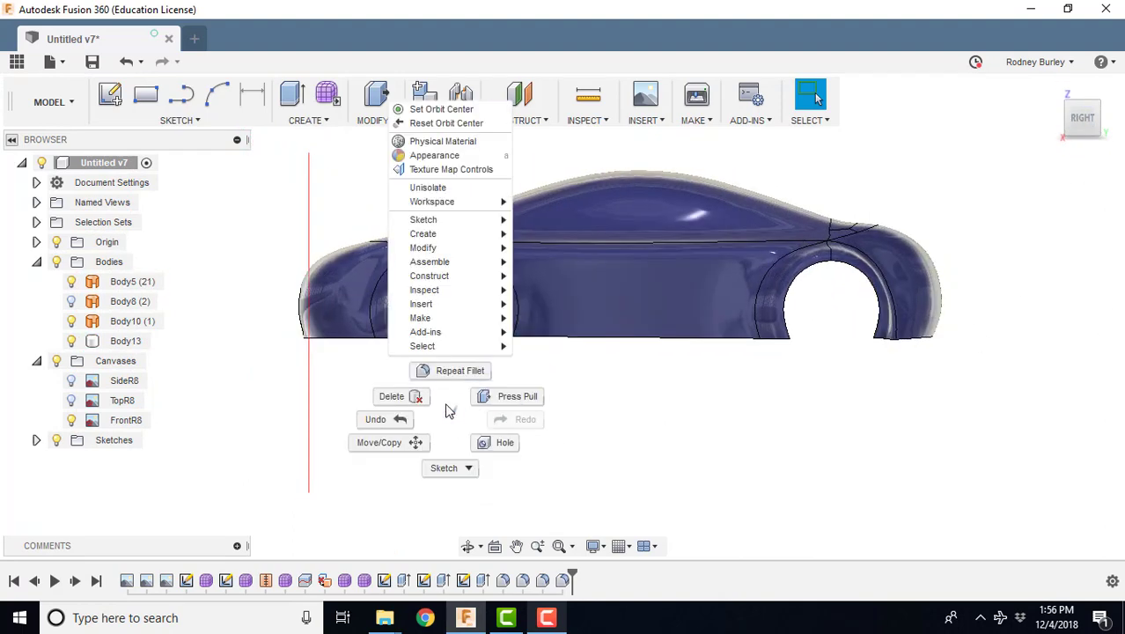
{"action": "left_click", "coordinate": [426, 430]}
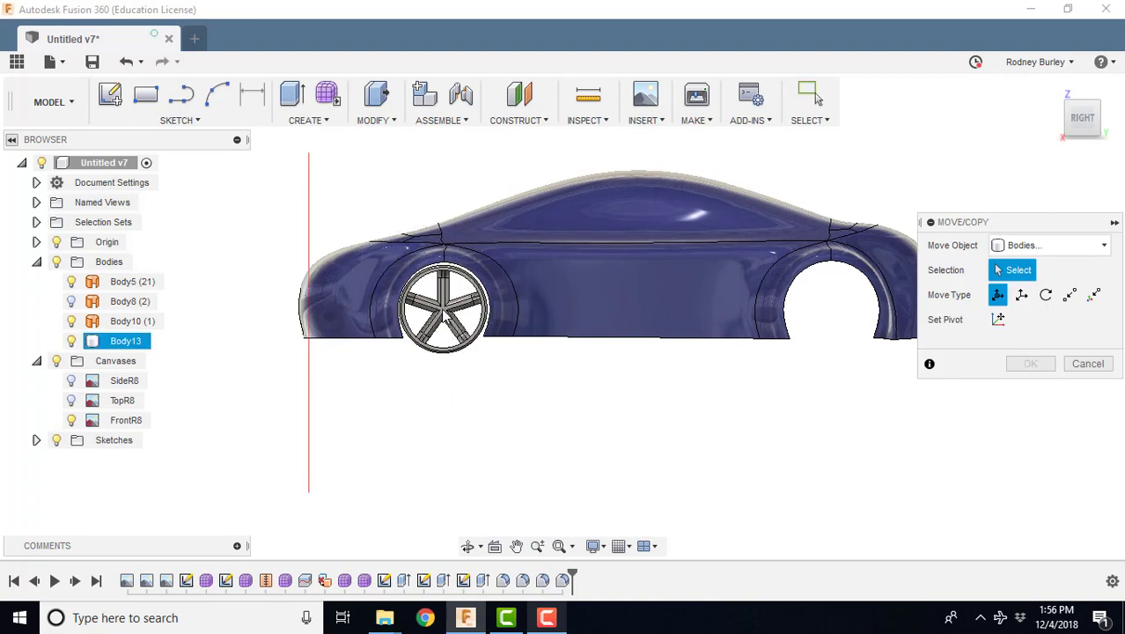
{"action": "scroll", "coordinate": [446, 318], "scroll_direction": "up", "scroll_amount": 5}
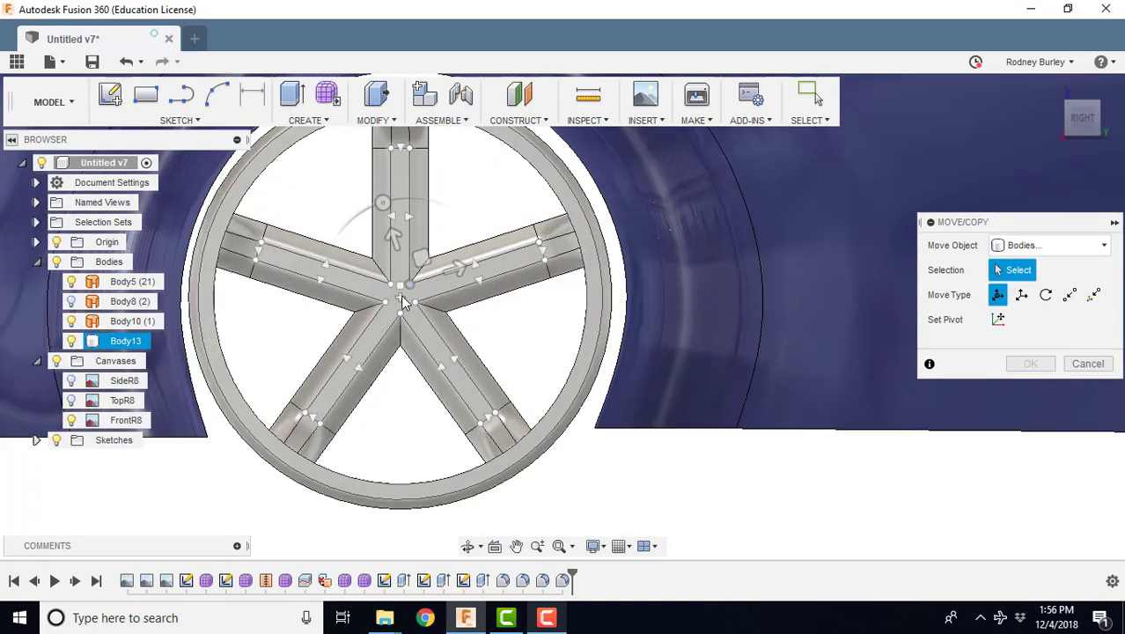
{"action": "scroll", "coordinate": [402, 302], "scroll_direction": "up", "scroll_amount": 3}
{"action": "left_click", "coordinate": [396, 304]}
{"action": "scroll", "coordinate": [532, 312], "scroll_direction": "down", "scroll_amount": 5}
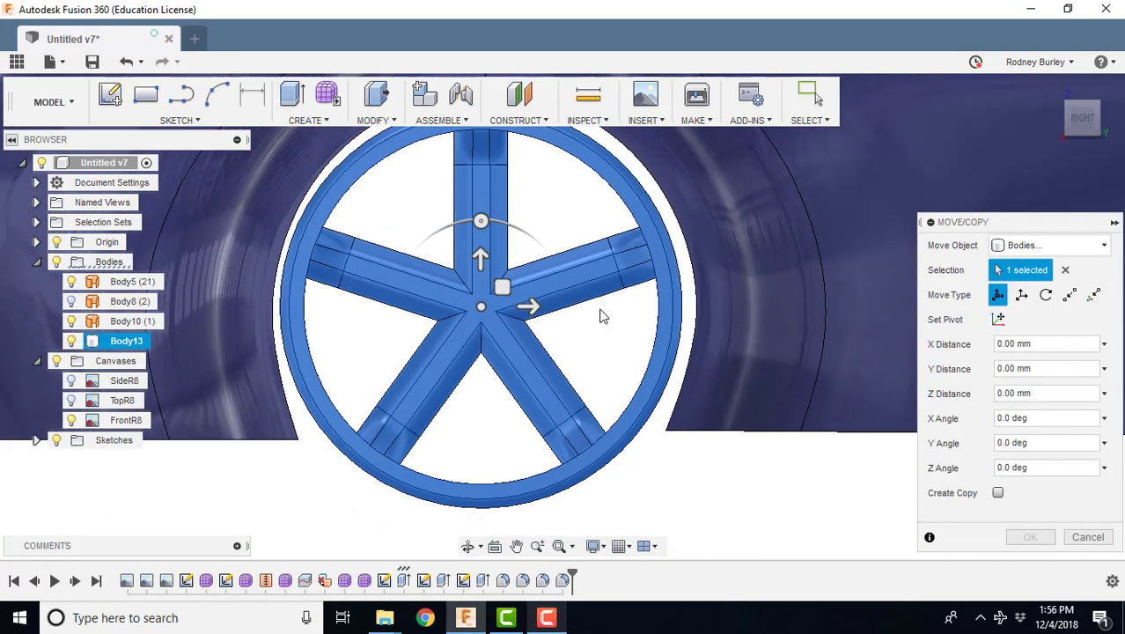
{"action": "left_click", "coordinate": [997, 493]}
{"action": "scroll", "coordinate": [877, 461], "scroll_direction": "down", "scroll_amount": 3}
{"action": "middle_click_drag", "start_coordinate": [831, 462], "coordinate": [586, 444]}
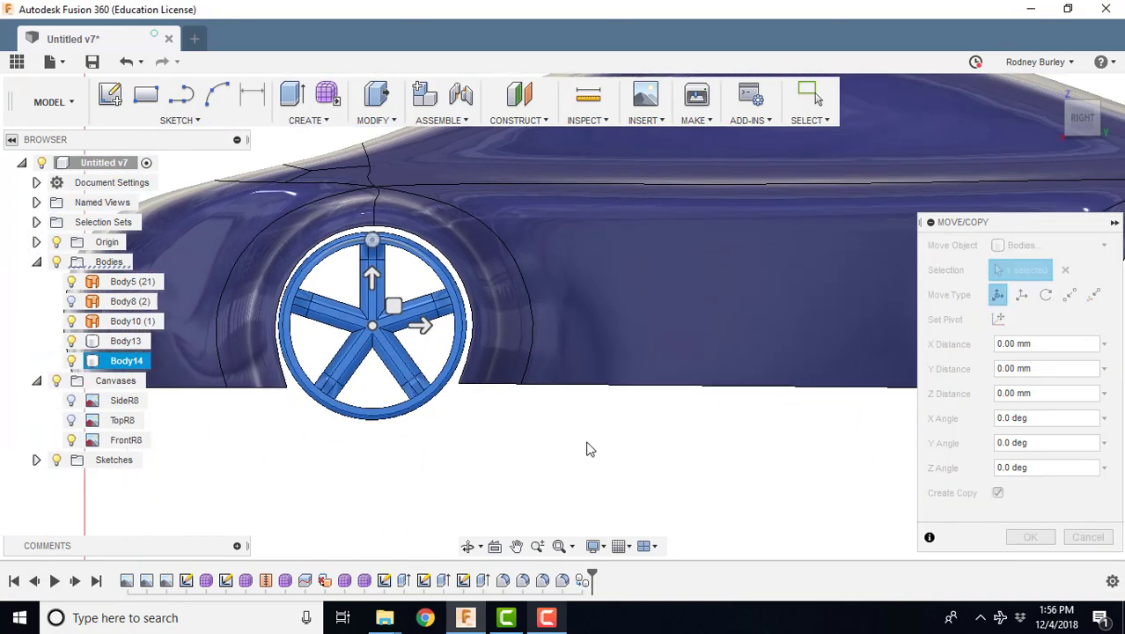
{"action": "scroll", "coordinate": [613, 414], "scroll_direction": "down", "scroll_amount": 3}
{"action": "scroll", "coordinate": [713, 411], "scroll_direction": "down", "scroll_amount": 1}
{"action": "middle_click_drag", "start_coordinate": [694, 409], "coordinate": [580, 411]}
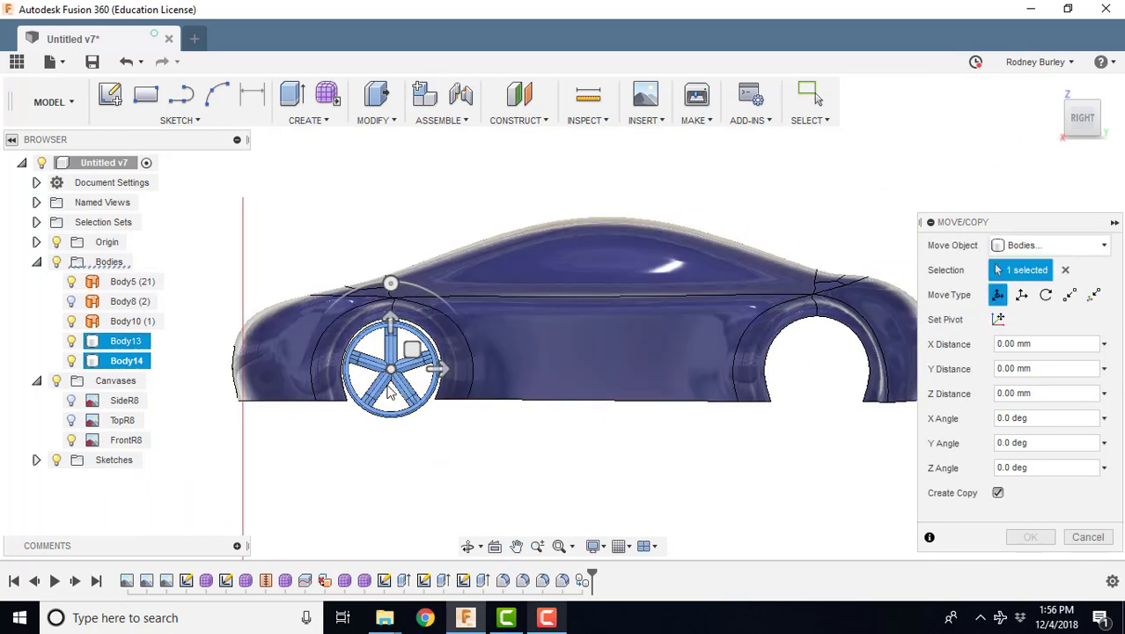
{"action": "left_click_drag", "start_coordinate": [440, 370], "coordinate": [864, 400]}
{"action": "left_click", "coordinate": [1039, 541]}
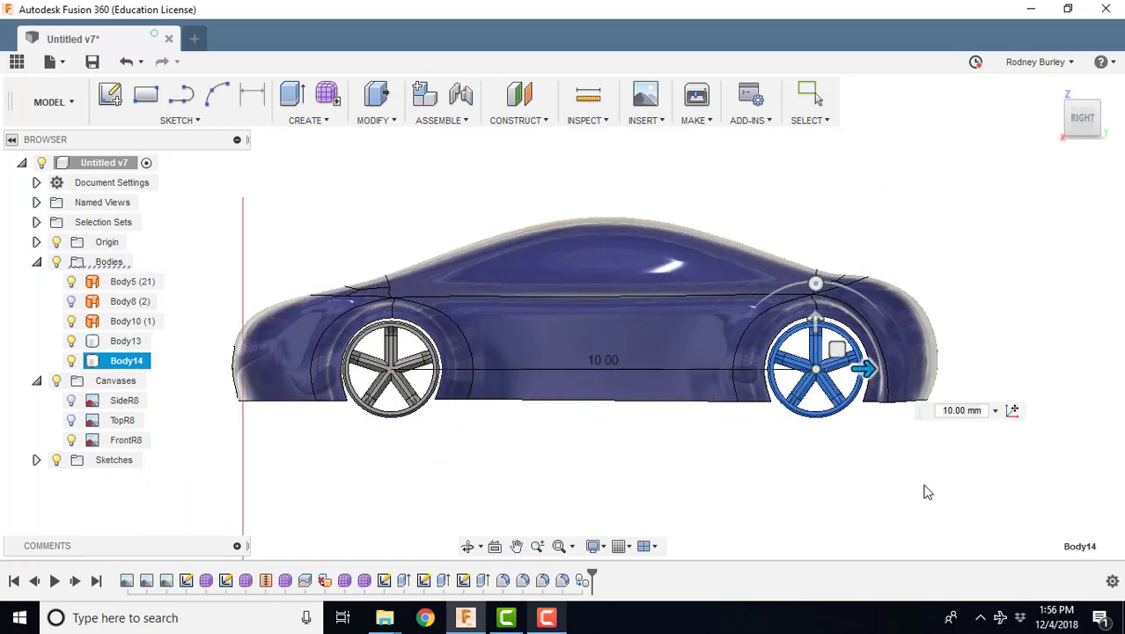
- Check the placement of both wheels on the car and hide the main car body, Body5
{"action": "scroll", "coordinate": [730, 421], "scroll_direction": "down", "scroll_amount": 2}
{"action": "middle_click_drag", "start_coordinate": [731, 421], "coordinate": [759, 433], "text": "shift"}
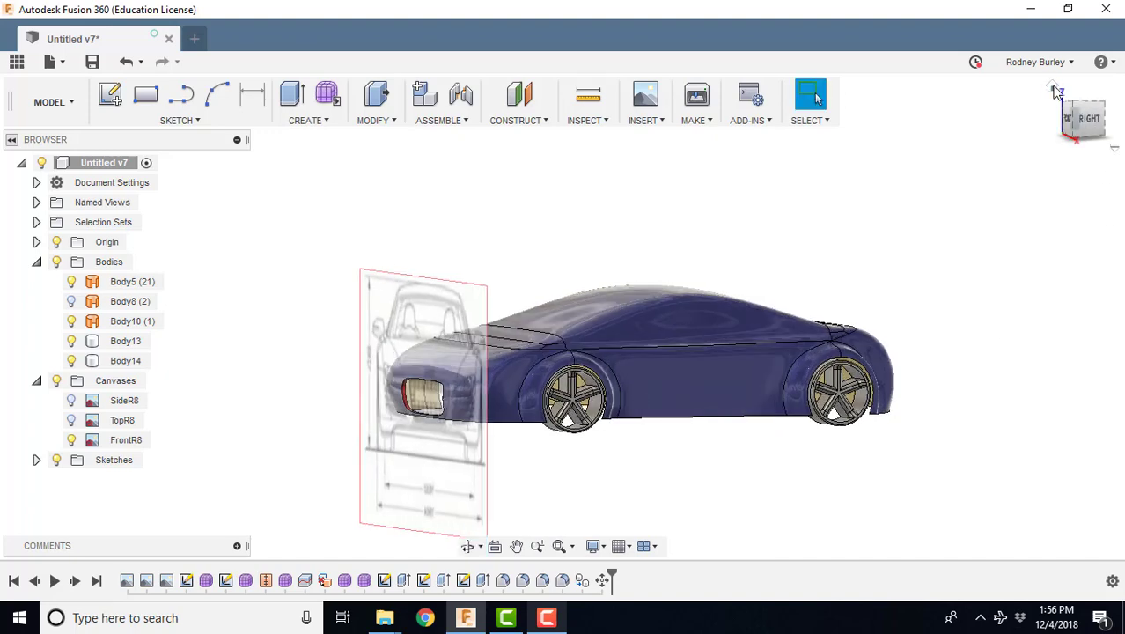
{"action": "left_click", "coordinate": [1057, 92]}
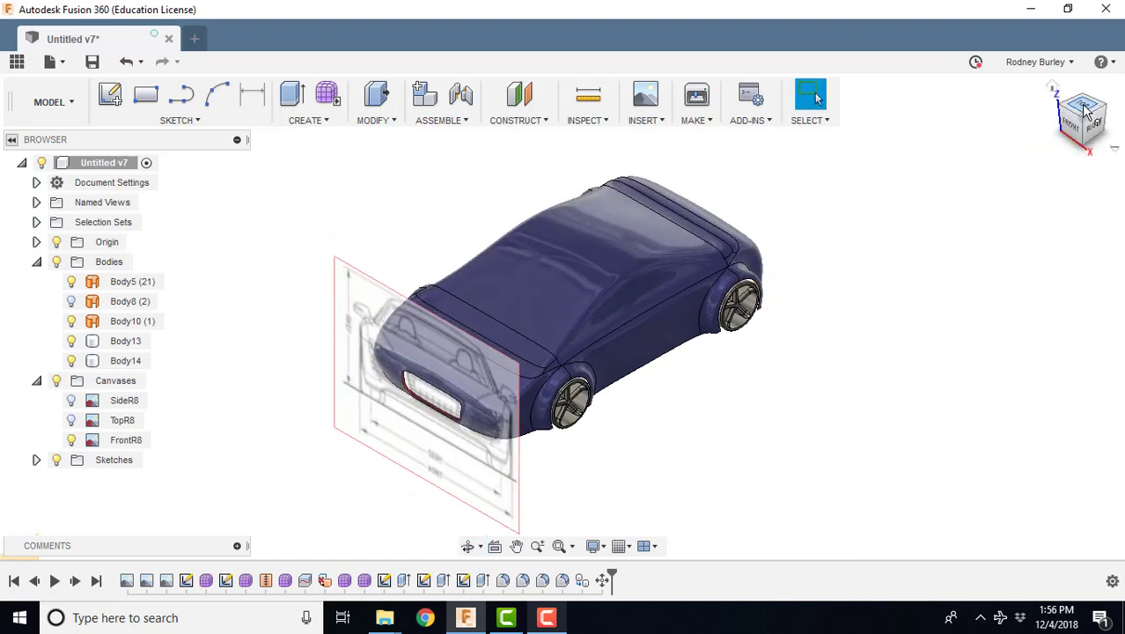
{"action": "left_click", "coordinate": [1086, 109]}
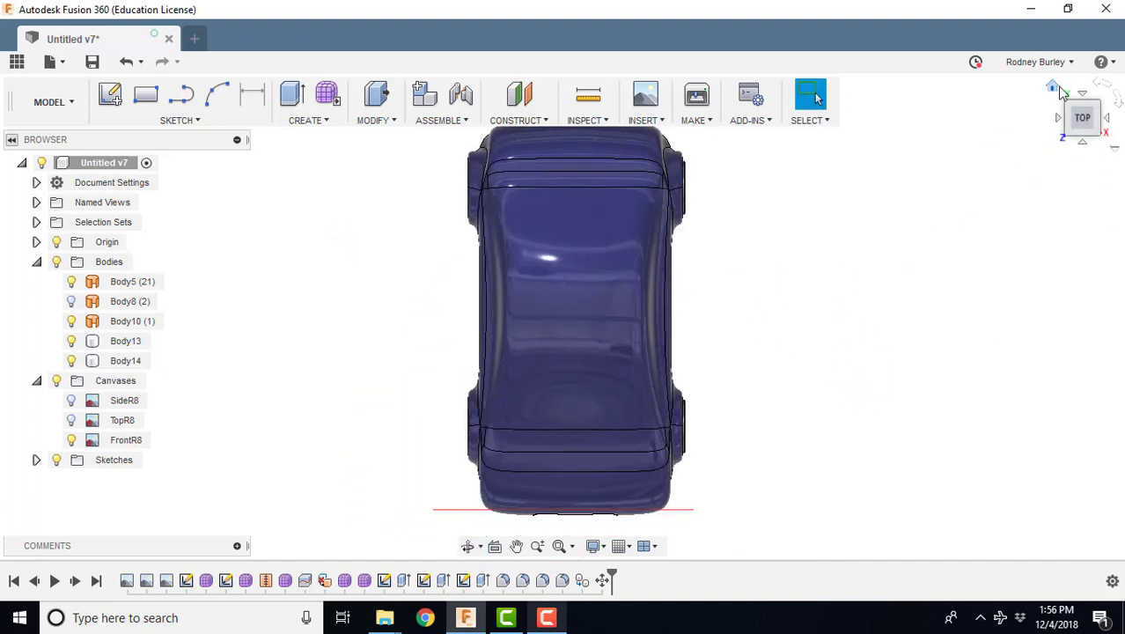
{"action": "left_click", "coordinate": [1061, 93]}
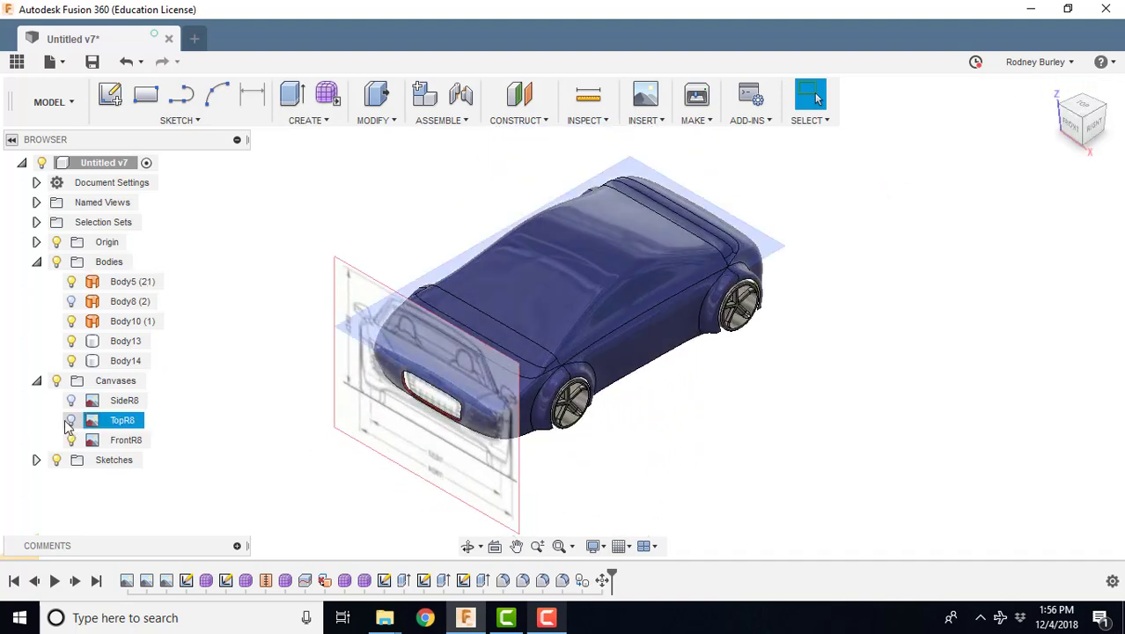
{"action": "left_click", "coordinate": [71, 283]}
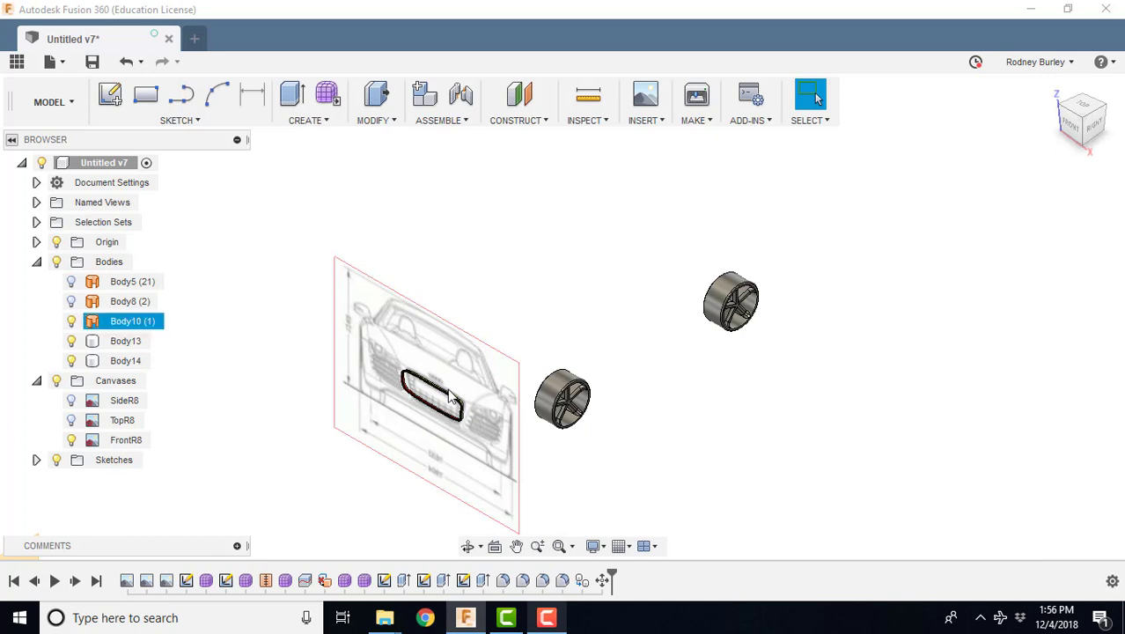
- Mirror both wheels across the vertical origin plane running along the car's length to create the opposite pair
{"action": "scroll", "coordinate": [449, 394], "scroll_direction": "down", "scroll_amount": 2}
{"action": "middle_click_drag", "start_coordinate": [723, 275], "coordinate": [587, 243]}
{"action": "left_click_drag", "start_coordinate": [540, 216], "coordinate": [788, 405]}
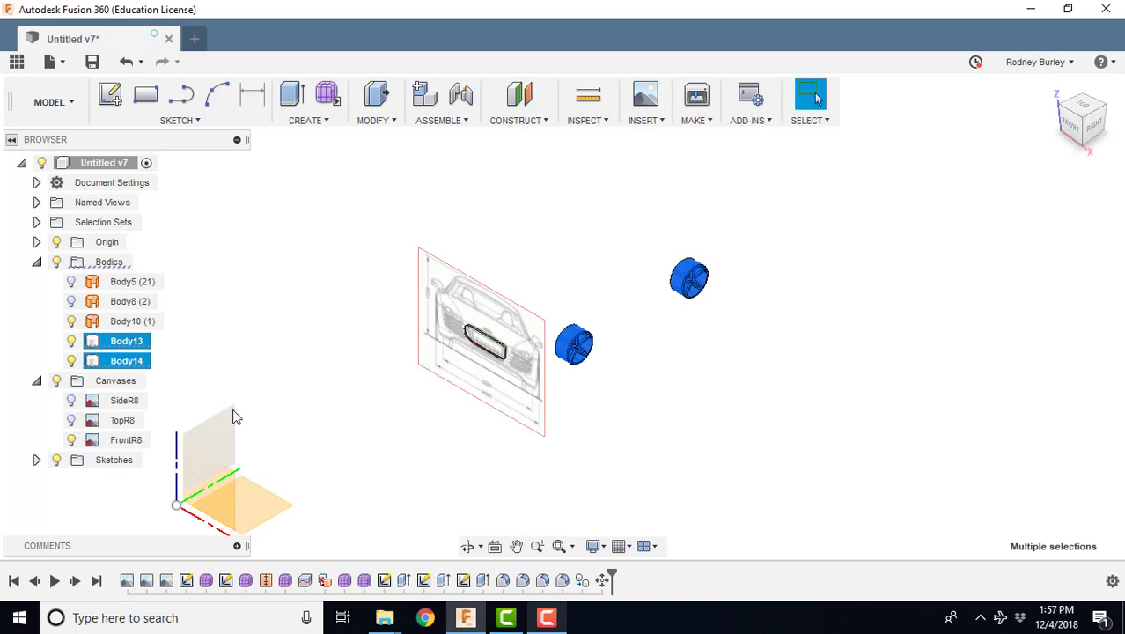
{"action": "left_click", "coordinate": [378, 122]}
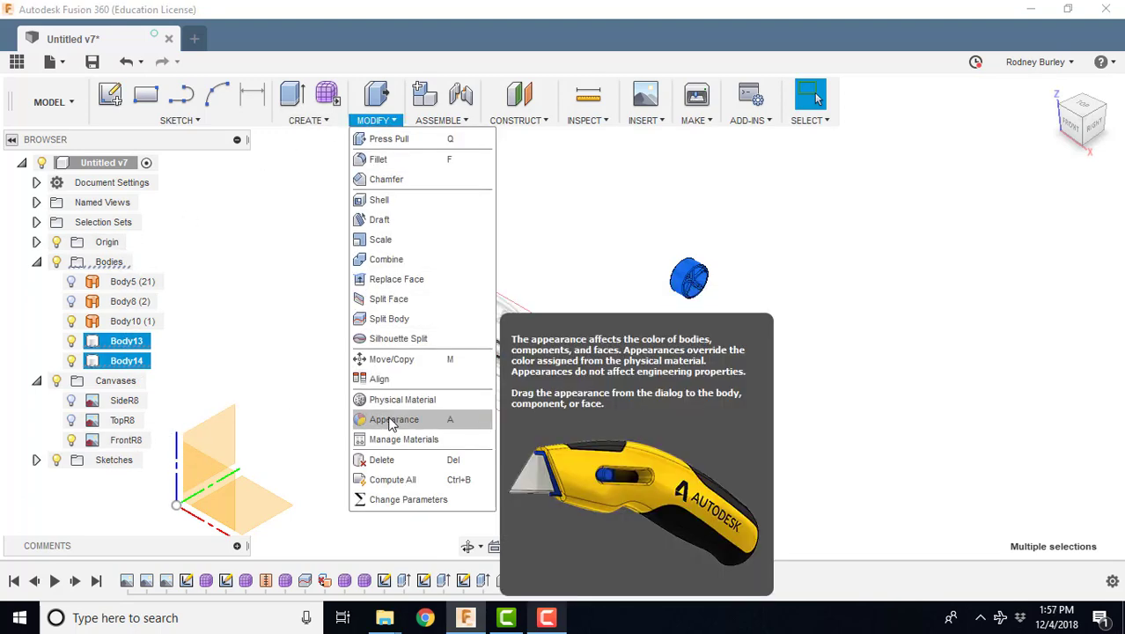
{"action": "mouse_move", "coordinate": [311, 123]}
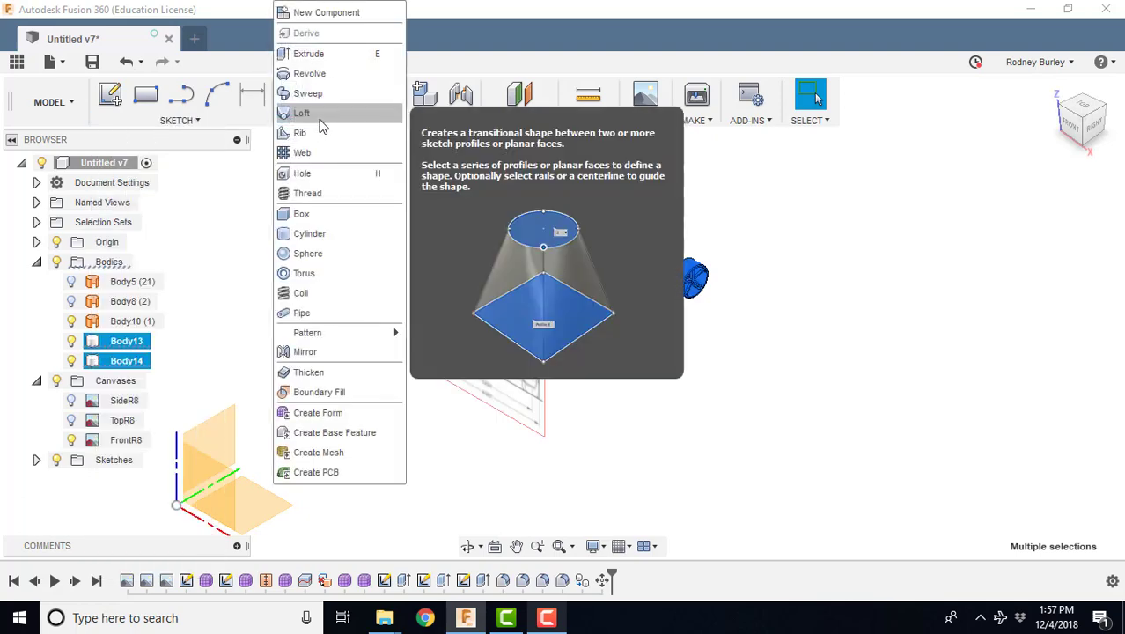
{"action": "left_click", "coordinate": [305, 351]}
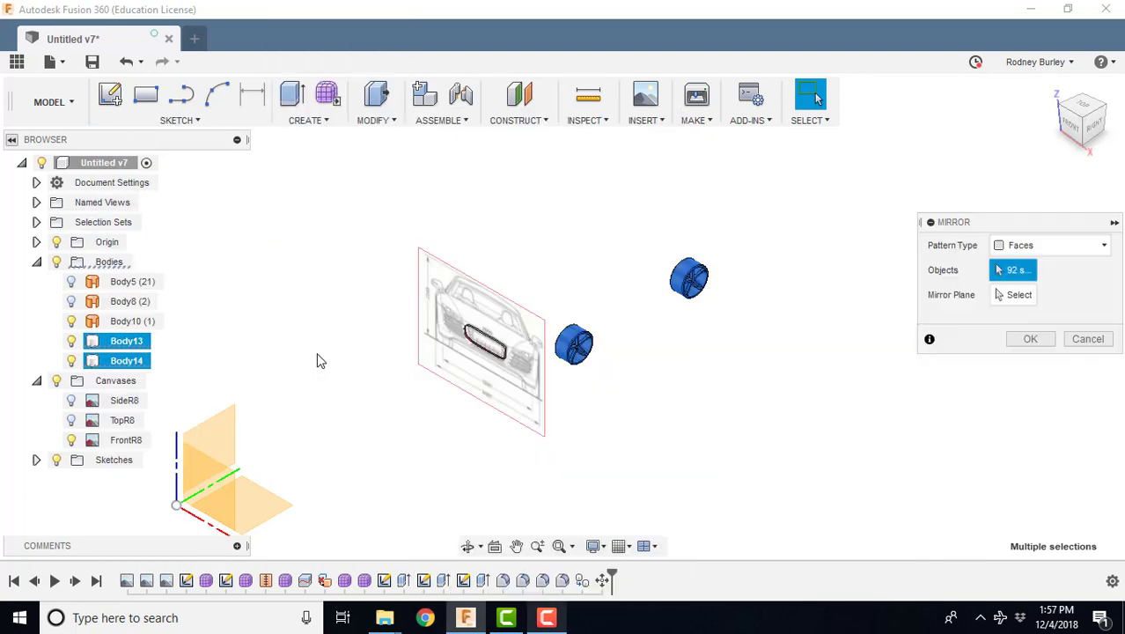
{"action": "left_click", "coordinate": [1018, 296]}
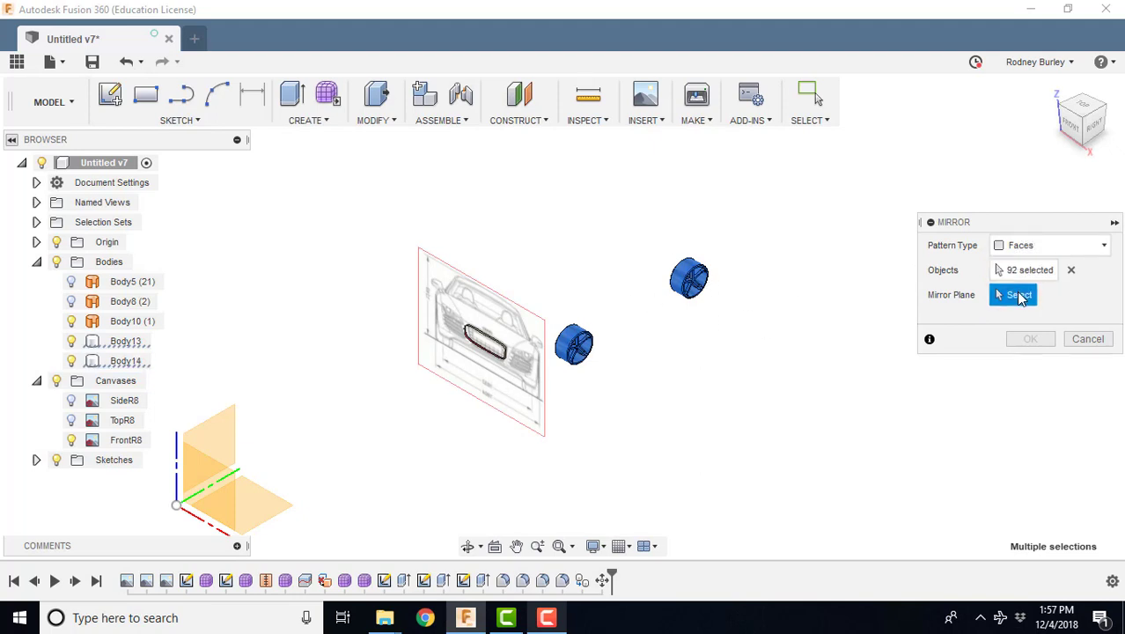
{"action": "left_click", "coordinate": [220, 437]}
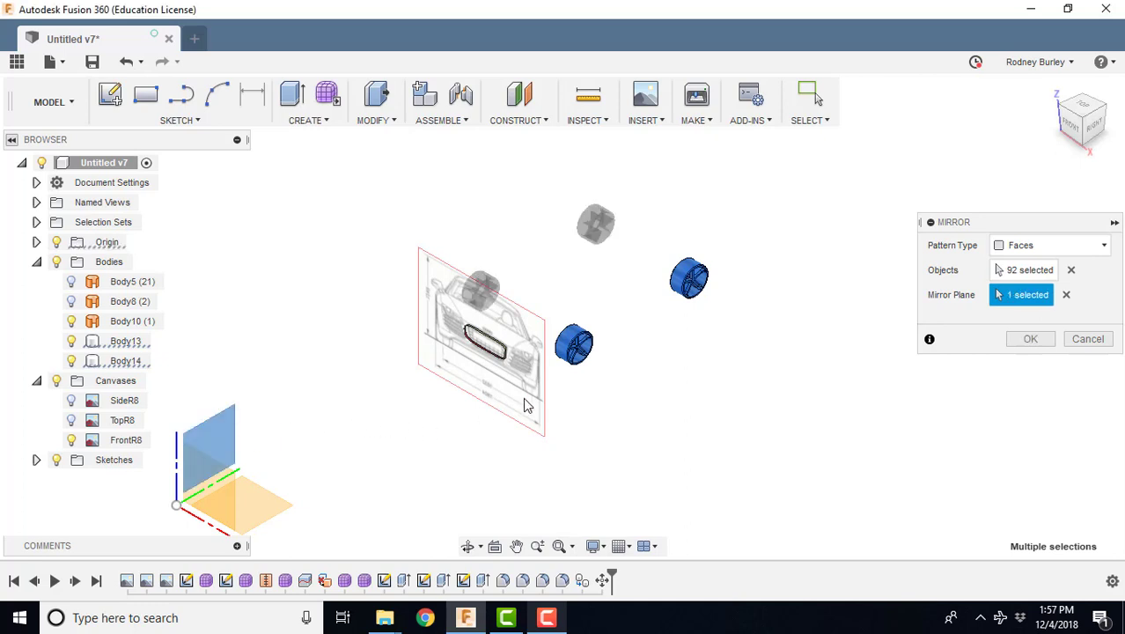
{"action": "left_click", "coordinate": [1029, 339]}
- Show the main car body again and inspect the mirrored wheels from the car's other side
{"action": "middle_click_drag", "start_coordinate": [656, 379], "coordinate": [350, 247], "text": "shift"}
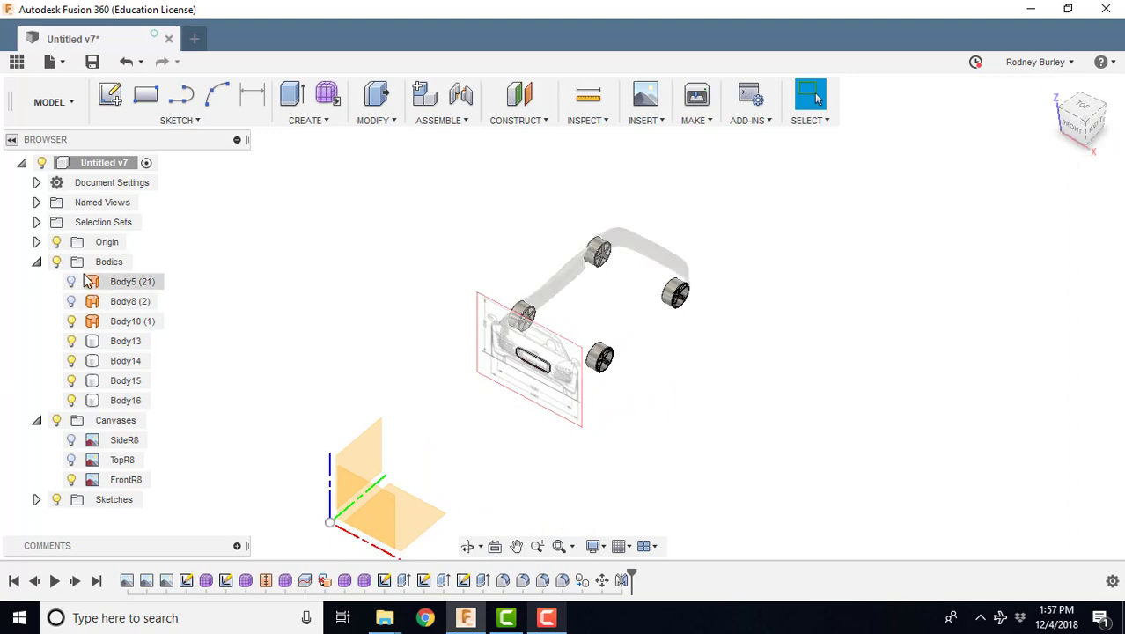
{"action": "left_click", "coordinate": [74, 302]}
{"action": "scroll", "coordinate": [387, 346], "scroll_direction": "up", "scroll_amount": 3}
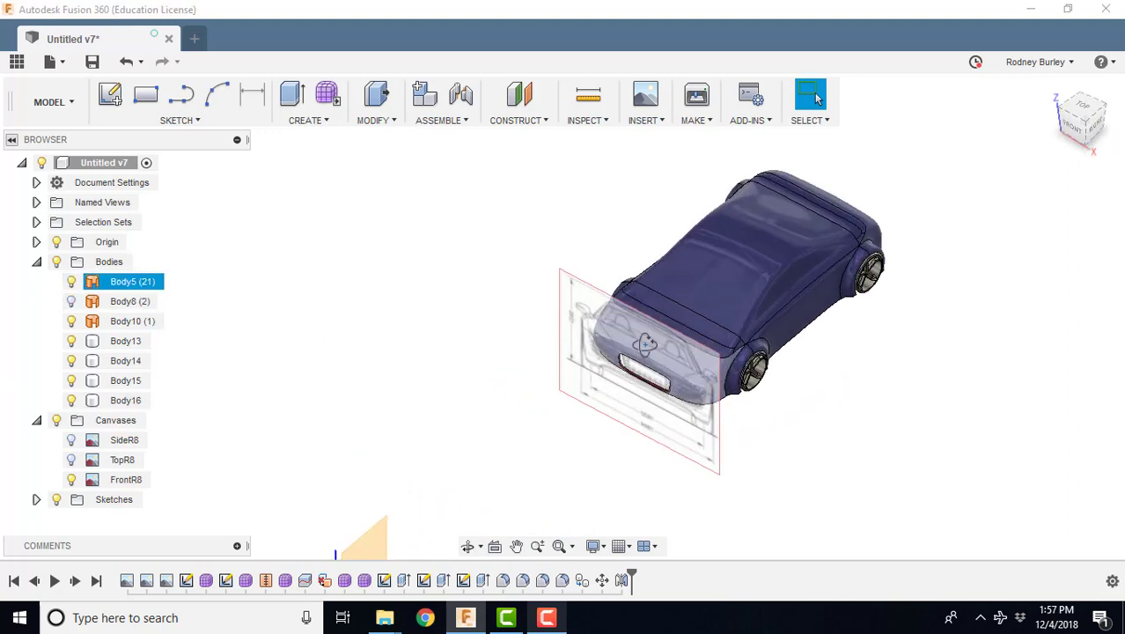
{"action": "middle_click_drag", "start_coordinate": [642, 343], "coordinate": [339, 301], "text": "shift"}
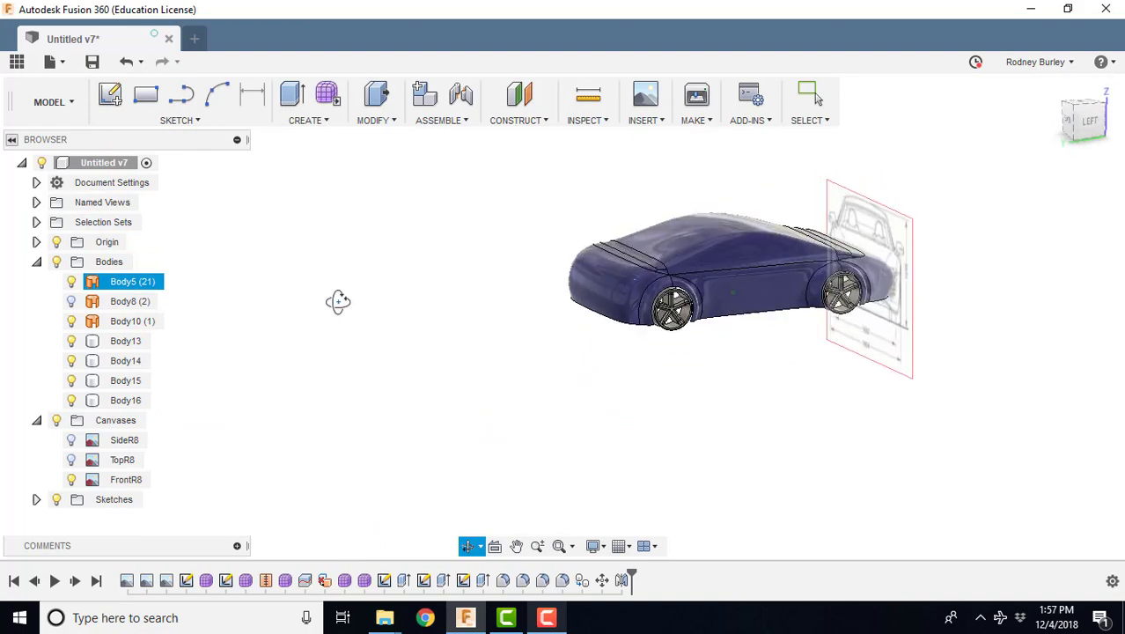
{"action": "left_click", "coordinate": [589, 379]}
{"action": "scroll", "coordinate": [786, 314], "scroll_direction": "up", "scroll_amount": 3}
{"action": "middle_click_drag", "start_coordinate": [786, 314], "coordinate": [956, 195], "text": "shift"}
{"action": "left_click", "coordinate": [1051, 88]}
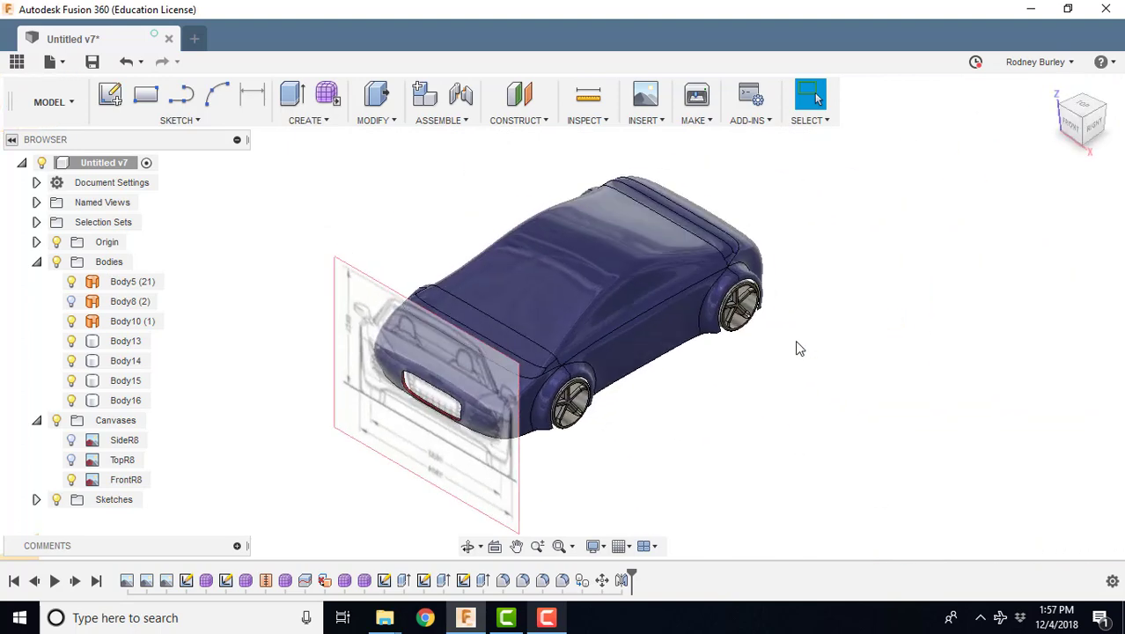
- Open the Appearance settings and expand the Rubber materials in the appearance library
{"action": "scroll", "coordinate": [706, 354], "scroll_direction": "up", "scroll_amount": 4}
{"action": "right_click", "coordinate": [872, 313]}
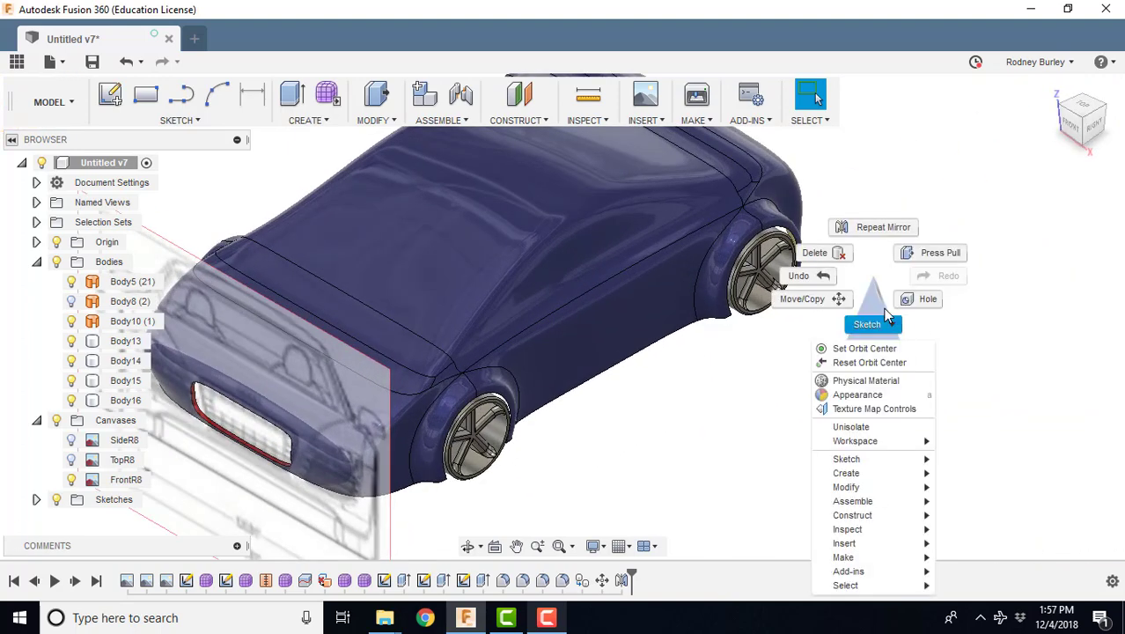
{"action": "left_click", "coordinate": [965, 256]}
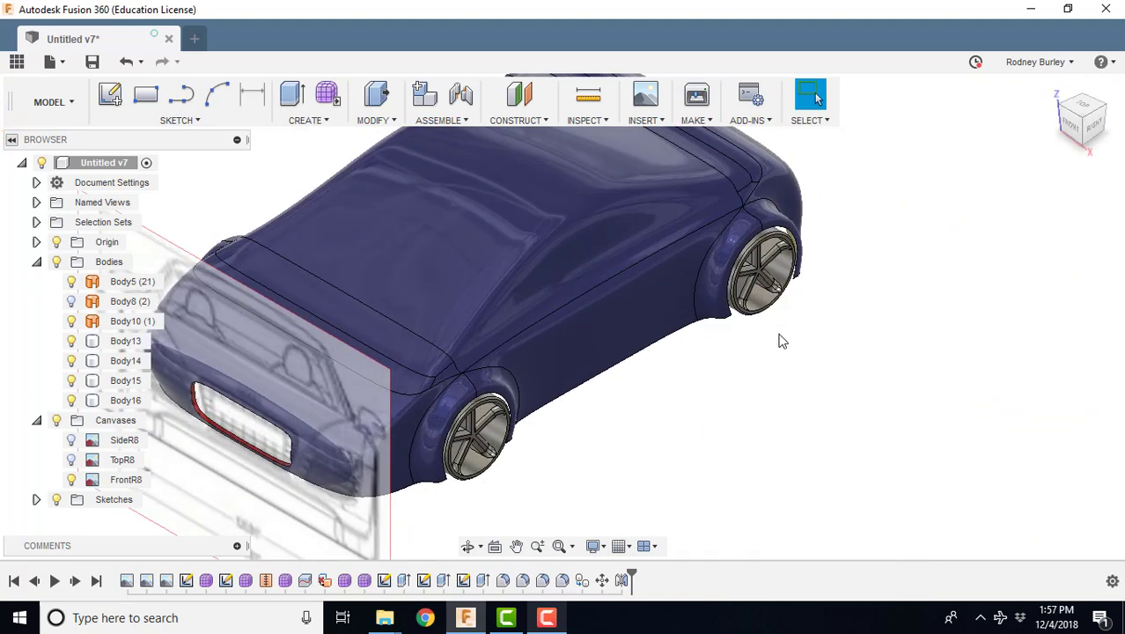
{"action": "right_click", "coordinate": [850, 276]}
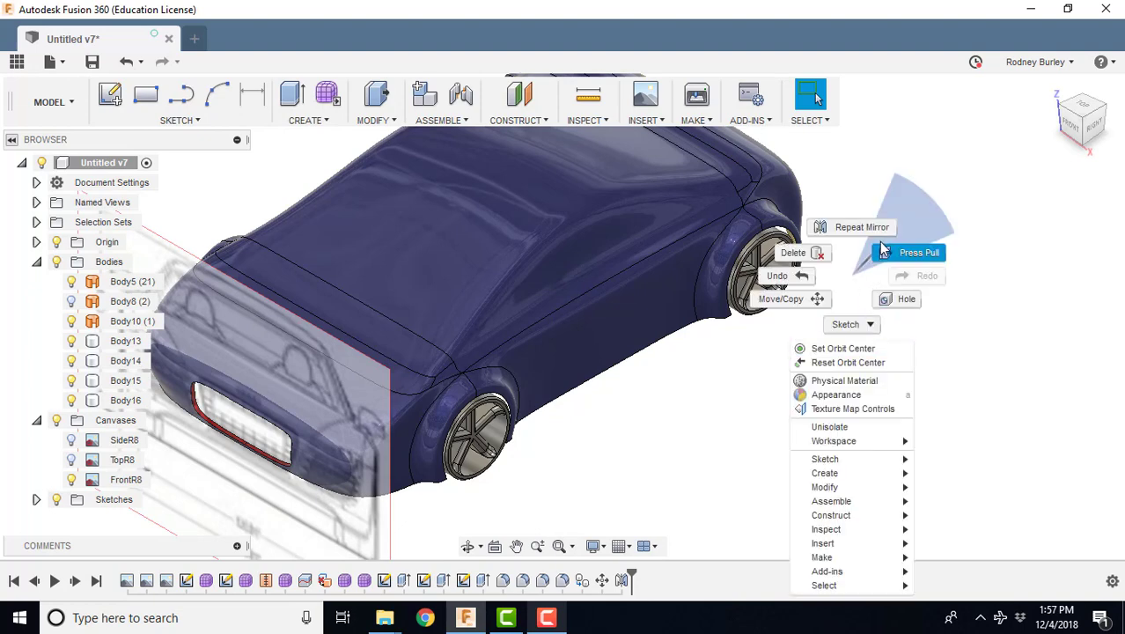
{"action": "left_click", "coordinate": [859, 395]}
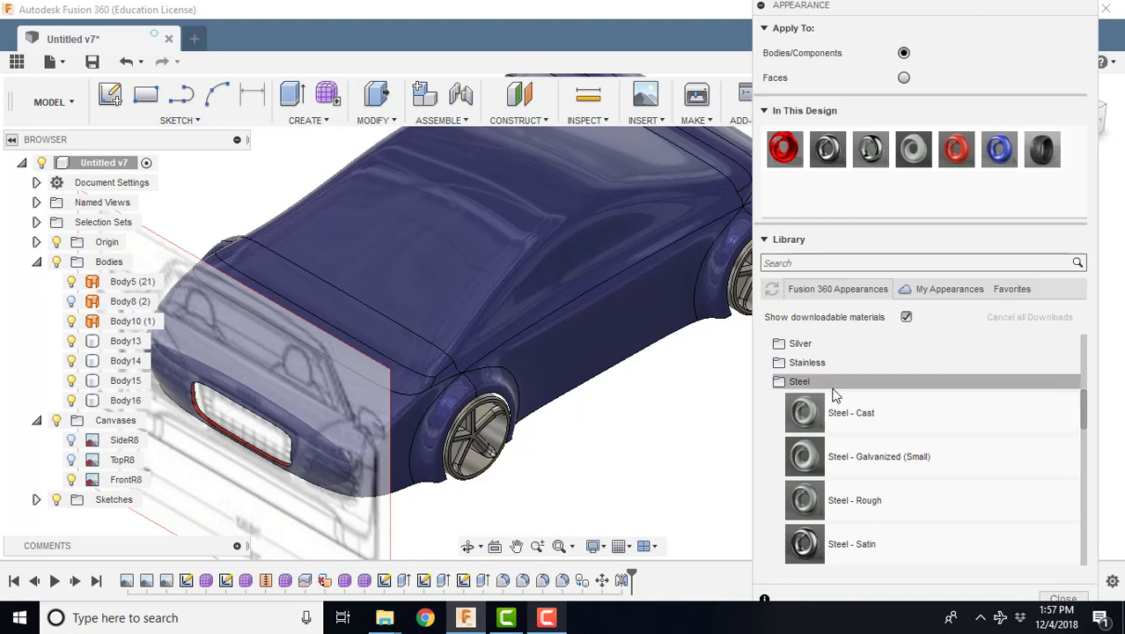
{"action": "scroll", "coordinate": [867, 409], "scroll_direction": "down", "scroll_amount": 6}
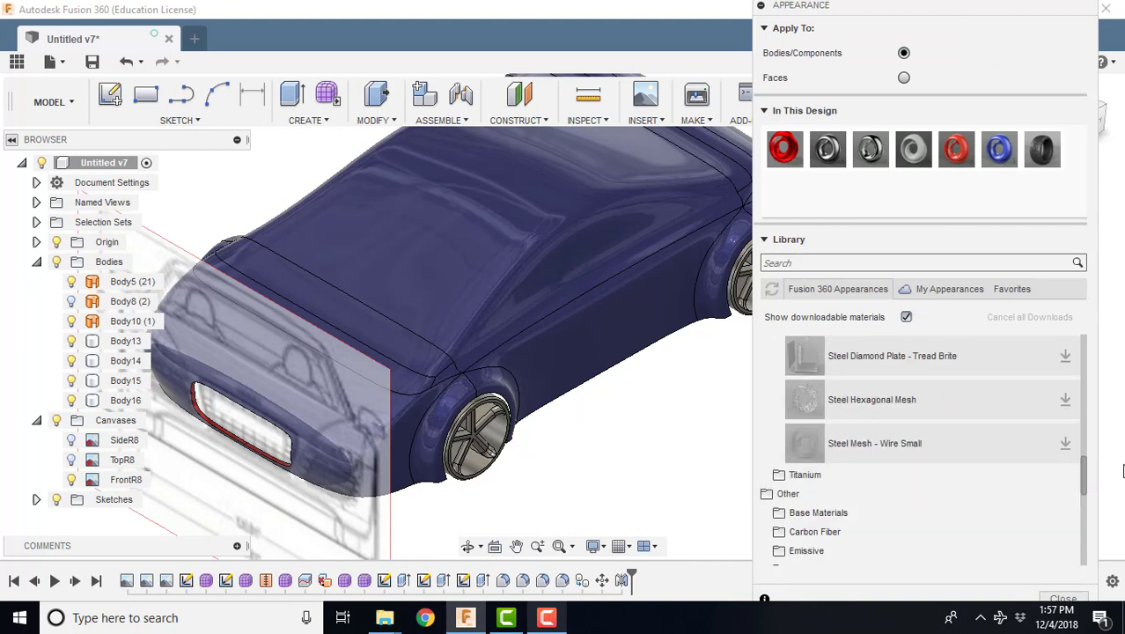
{"action": "left_click_drag", "start_coordinate": [1084, 475], "coordinate": [1090, 511]}
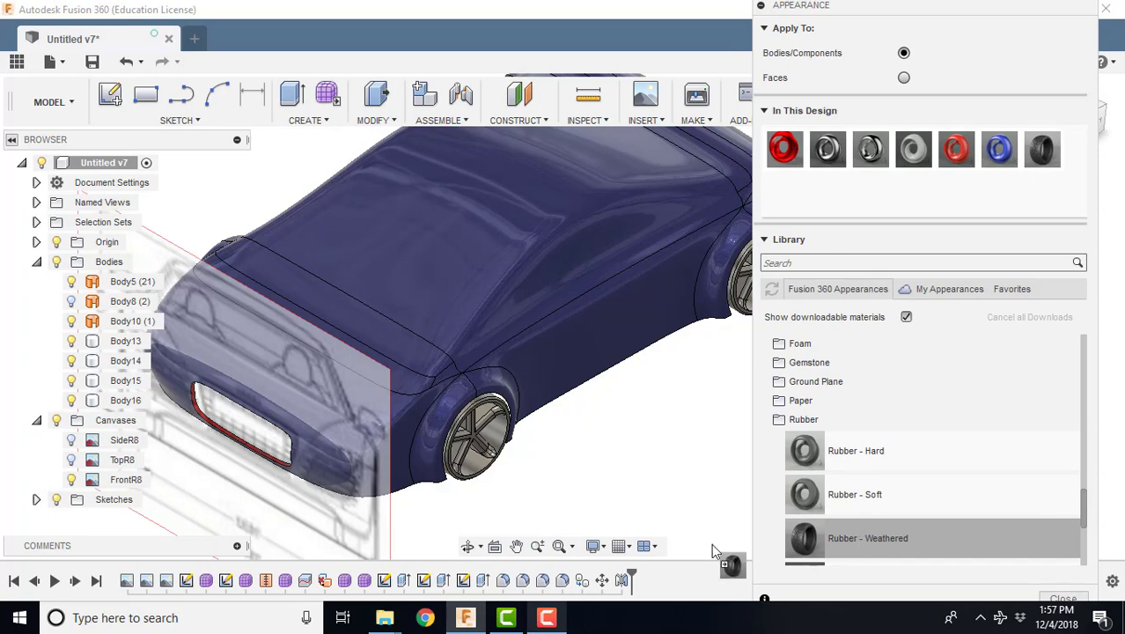
- Apply the Rubber - Weathered appearance to the whole front wheel body
{"action": "left_click_drag", "start_coordinate": [711, 543], "coordinate": [760, 518]}
{"action": "middle_click_drag", "start_coordinate": [761, 518], "coordinate": [634, 377], "text": "shift"}
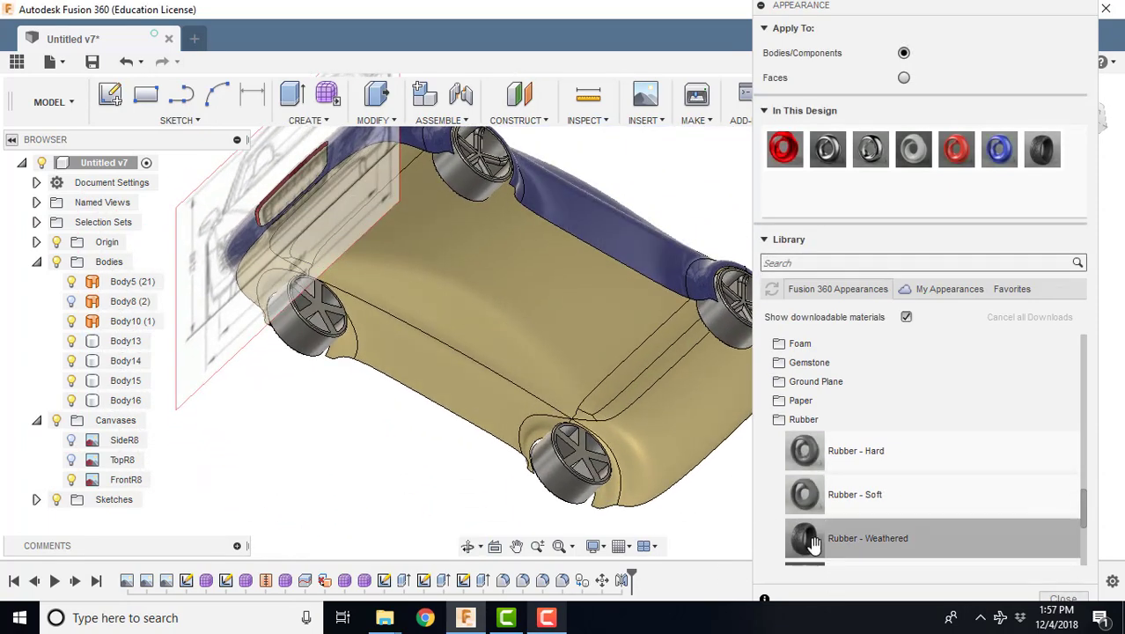
{"action": "left_click_drag", "start_coordinate": [813, 543], "coordinate": [454, 172]}
{"action": "middle_click_drag", "start_coordinate": [453, 172], "coordinate": [477, 369], "text": "shift"}
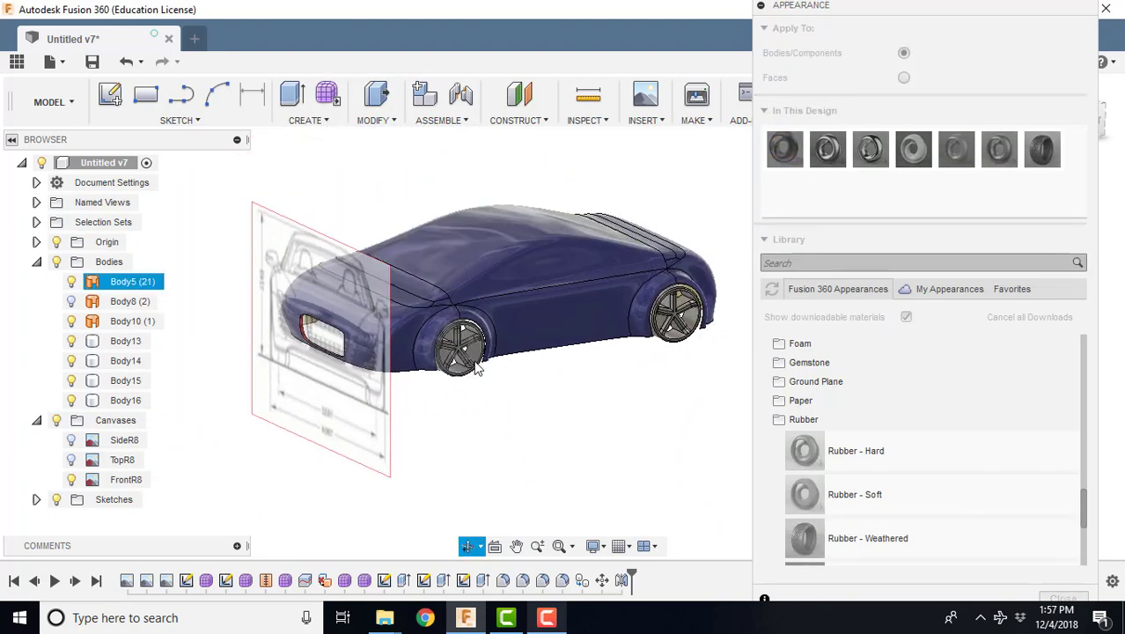
{"action": "scroll", "coordinate": [485, 382], "scroll_direction": "up", "scroll_amount": 5}
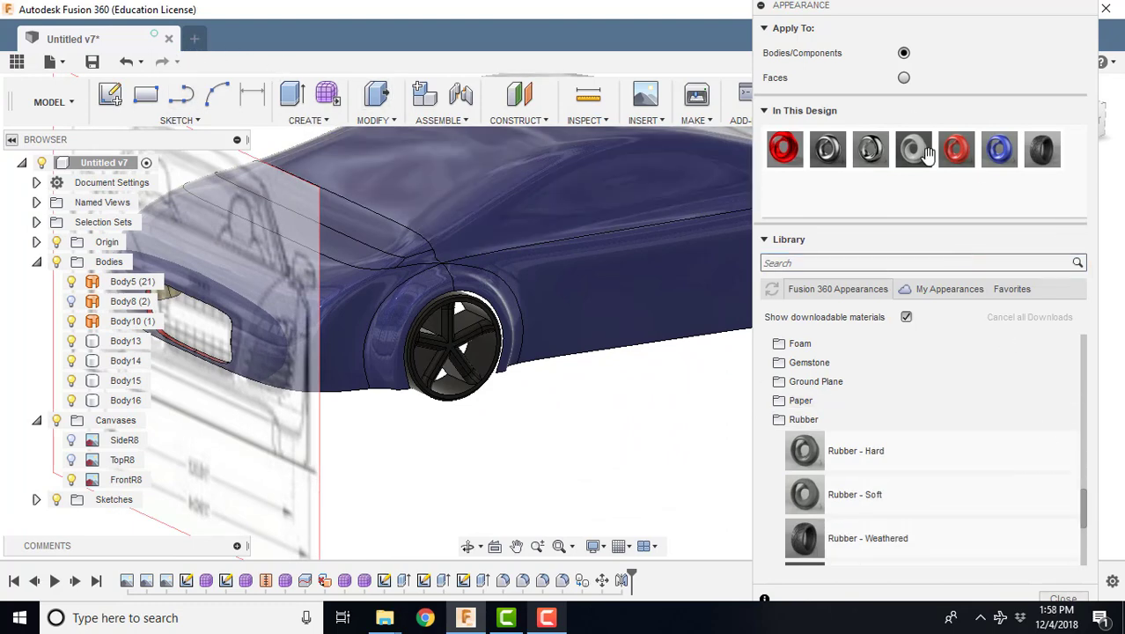
- Set appearances to apply to faces and assign Rubber - Weathered to the outer tread face of the rear wheel
{"action": "middle_click_drag", "start_coordinate": [460, 288], "coordinate": [457, 264], "text": "shift"}
{"action": "scroll", "coordinate": [606, 464], "scroll_direction": "down", "scroll_amount": 1}
{"action": "middle_click_drag", "start_coordinate": [606, 464], "coordinate": [618, 426], "text": "shift"}
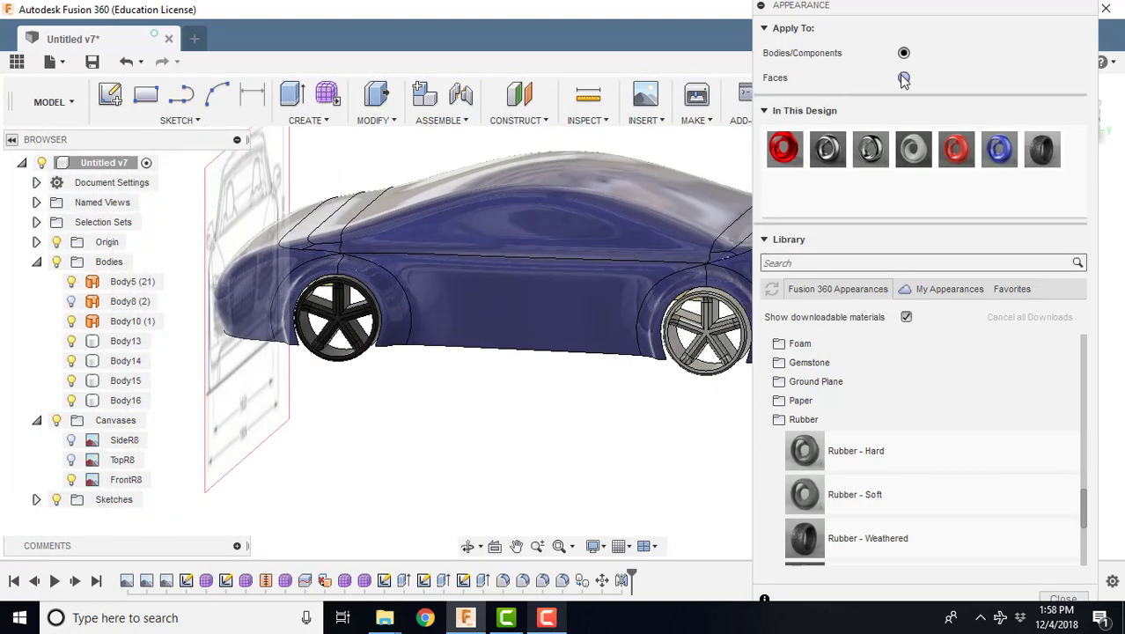
{"action": "middle_click_drag", "start_coordinate": [709, 309], "coordinate": [771, 459], "text": "shift"}
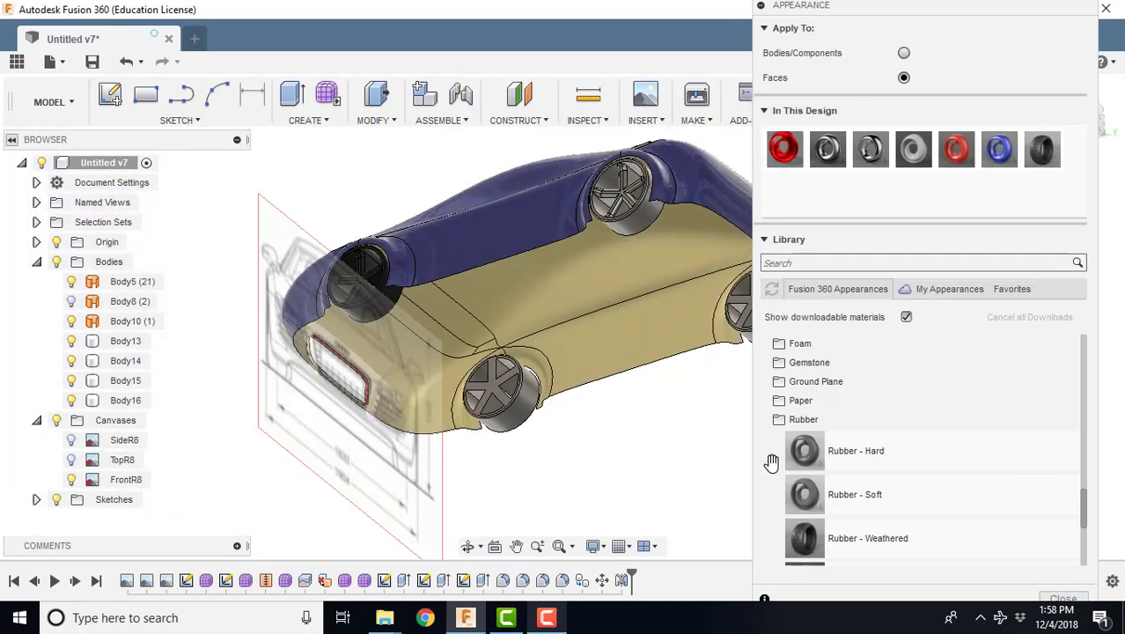
{"action": "left_click_drag", "start_coordinate": [819, 537], "coordinate": [634, 222]}
{"action": "scroll", "coordinate": [550, 216], "scroll_direction": "down", "scroll_amount": 3}
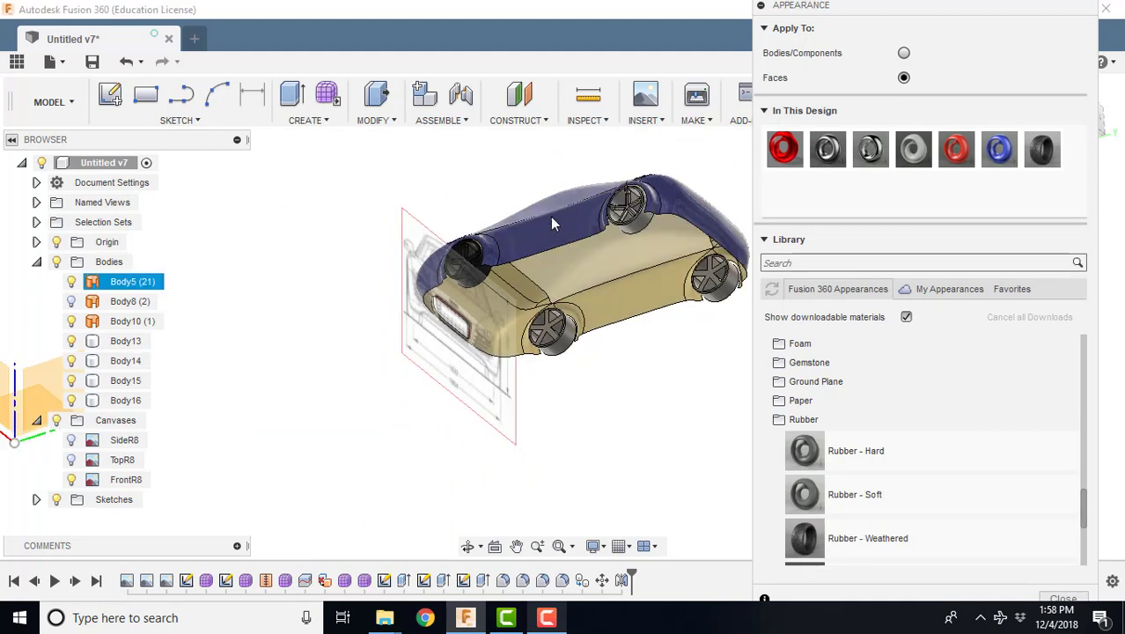
- Apply the Rubber - Weathered appearance to the tread face of Body14, the rear wheel on the car's blue side
{"action": "scroll", "coordinate": [674, 234], "scroll_direction": "up", "scroll_amount": 6}
{"action": "left_click_drag", "start_coordinate": [804, 538], "coordinate": [690, 255]}
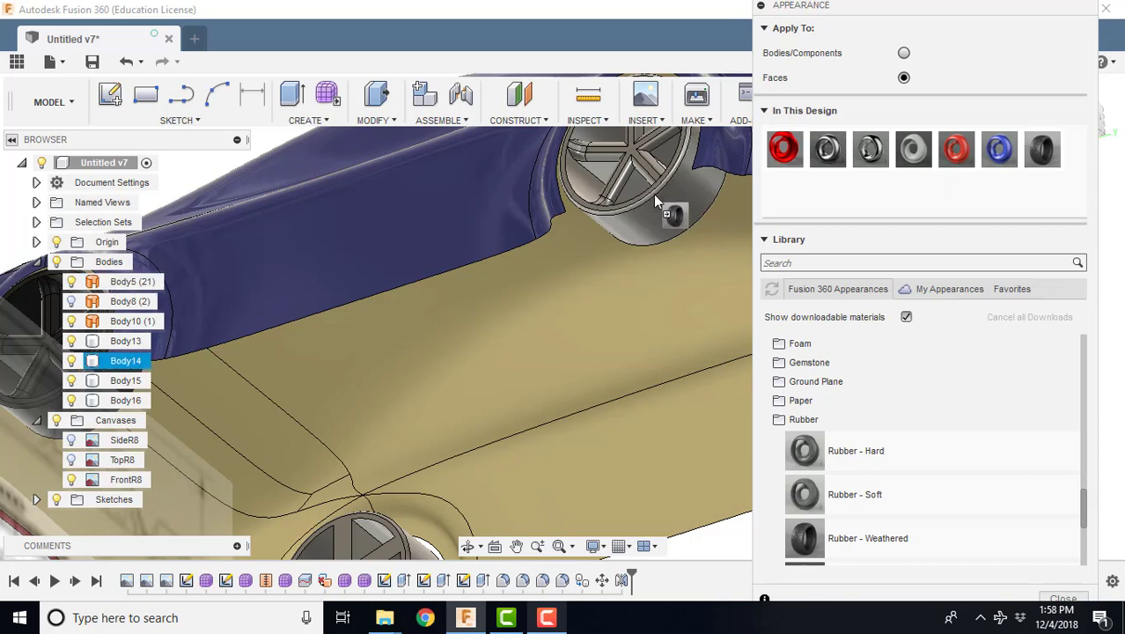
{"action": "left_click_drag", "start_coordinate": [655, 204], "coordinate": [653, 207]}
{"action": "scroll", "coordinate": [656, 234], "scroll_direction": "down", "scroll_amount": 5}
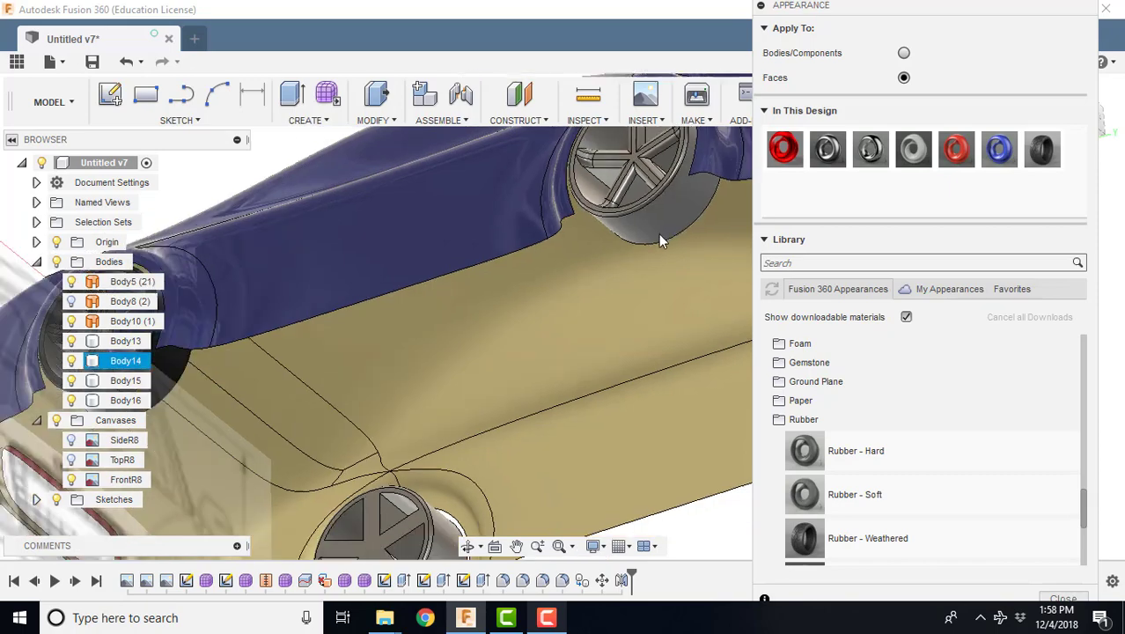
- Examine the rear wheel's tread and rim up close from outside, and compare its appearance with the front wheel and whole car
{"action": "middle_click_drag", "start_coordinate": [651, 235], "coordinate": [537, 278], "text": "shift"}
{"action": "left_click", "coordinate": [620, 224]}
{"action": "scroll", "coordinate": [619, 223], "scroll_direction": "up", "scroll_amount": 4}
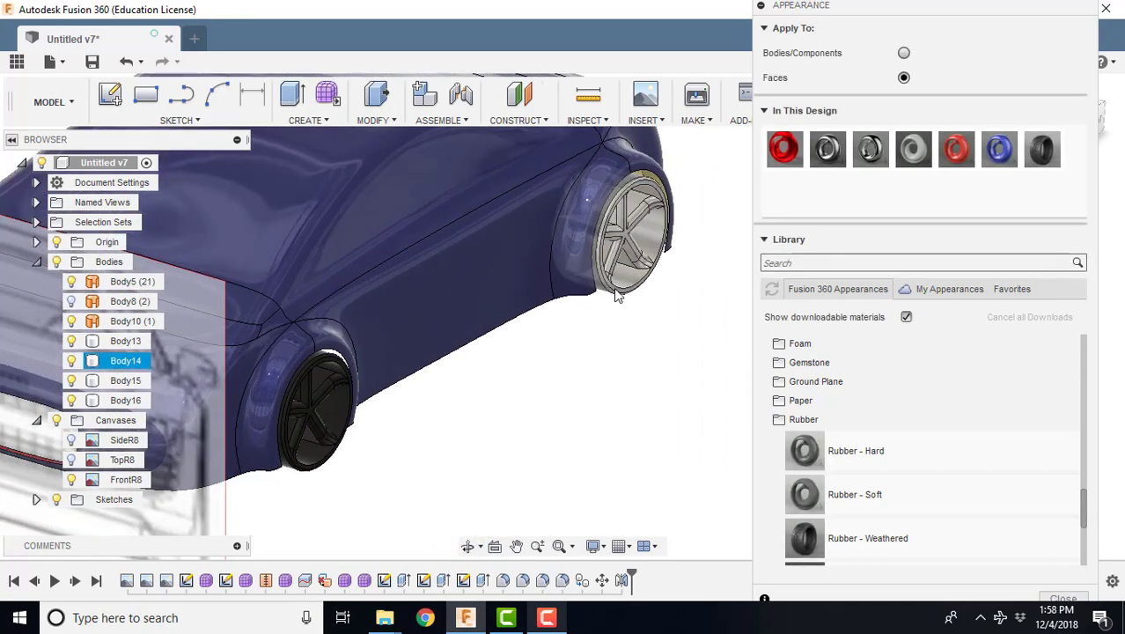
{"action": "left_click", "coordinate": [595, 316]}
{"action": "scroll", "coordinate": [604, 370], "scroll_direction": "up", "scroll_amount": 2}
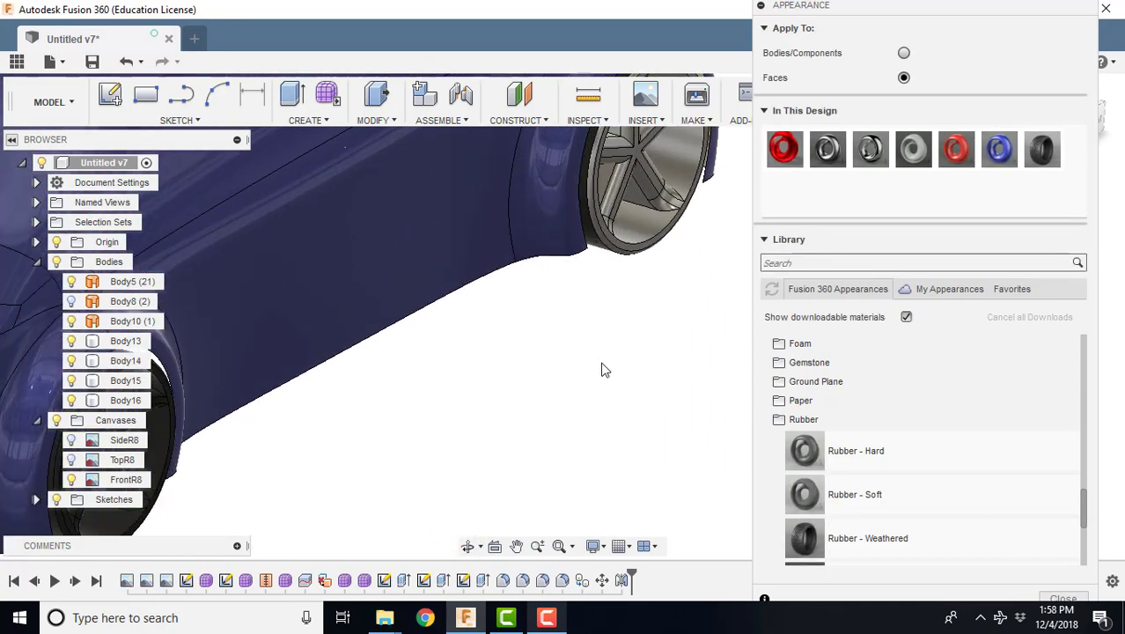
{"action": "scroll", "coordinate": [581, 352], "scroll_direction": "down", "scroll_amount": 2}
{"action": "left_click", "coordinate": [616, 225]}
{"action": "scroll", "coordinate": [596, 212], "scroll_direction": "up", "scroll_amount": 3}
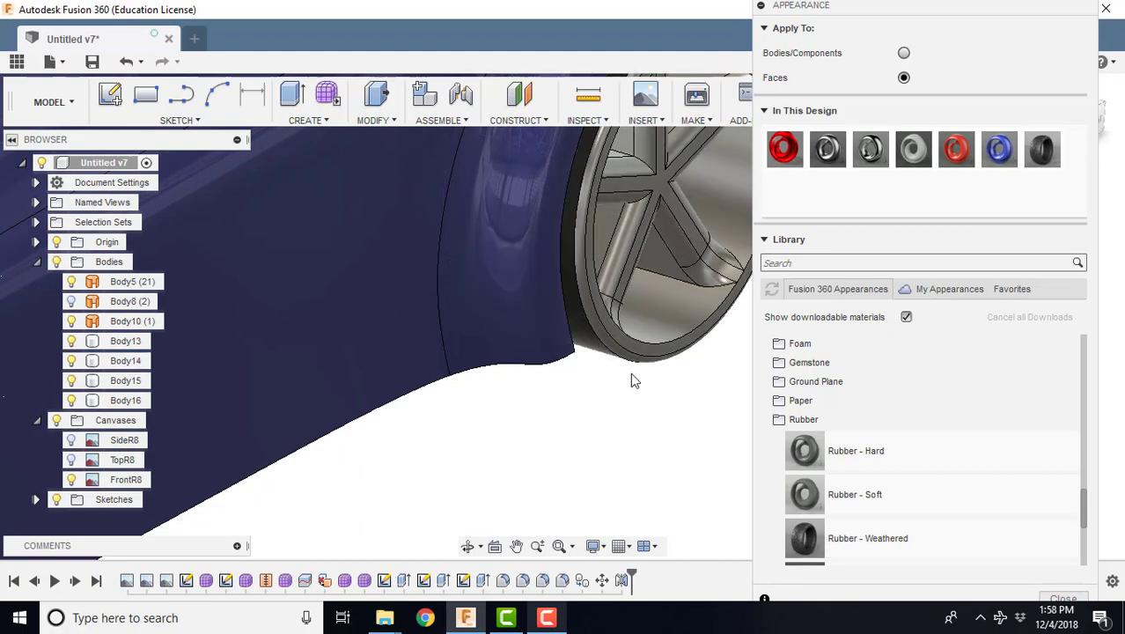
{"action": "scroll", "coordinate": [594, 382], "scroll_direction": "down", "scroll_amount": 3}
{"action": "scroll", "coordinate": [524, 378], "scroll_direction": "down", "scroll_amount": 3}
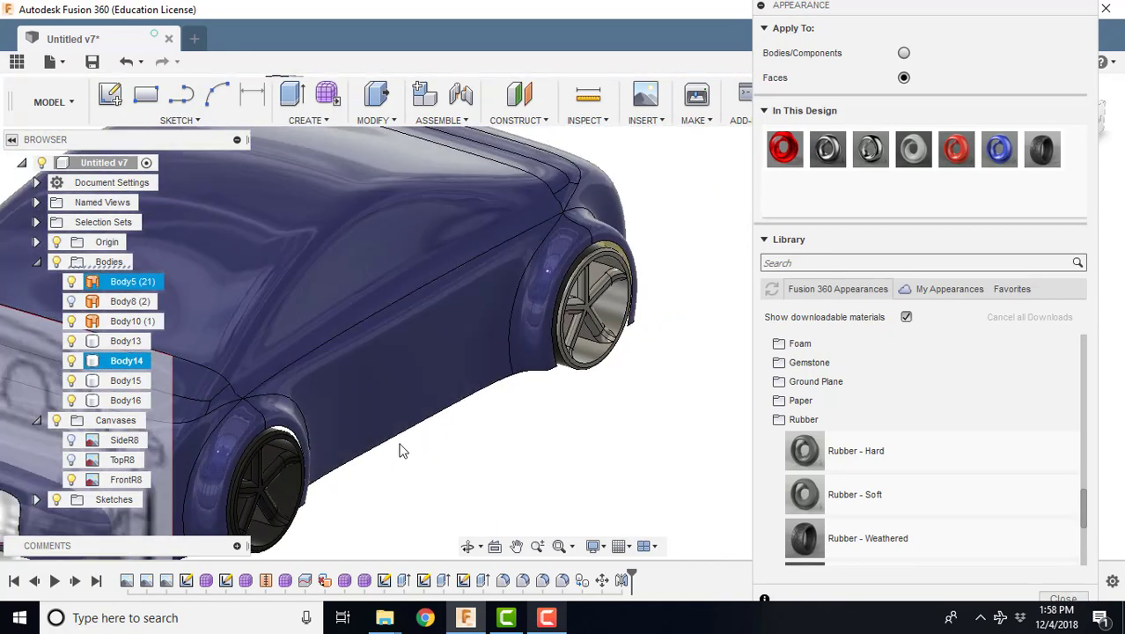
{"action": "middle_click_drag", "start_coordinate": [400, 447], "coordinate": [512, 365], "text": "shift"}
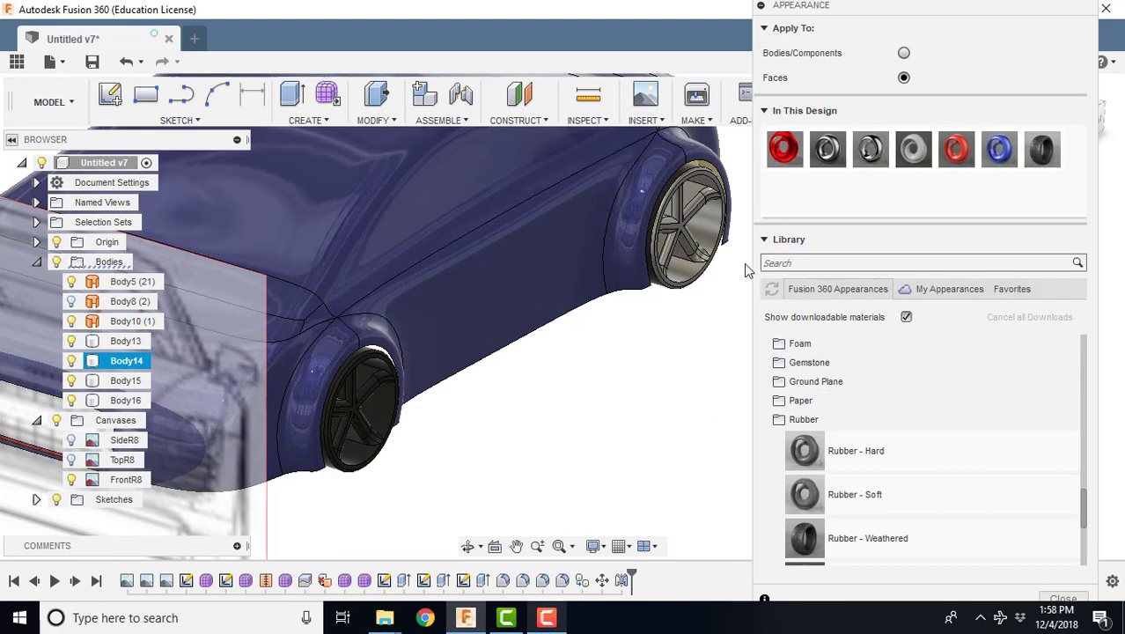
{"action": "mouse_move", "coordinate": [696, 238]}
{"action": "middle_mouse_down", "text": "shift"}
{"action": "mouse_move", "coordinate": [628, 346]}
{"action": "mouse_move", "coordinate": [504, 300]}
{"action": "middle_mouse_up", "text": "shift"}
{"action": "scroll", "coordinate": [505, 301], "scroll_direction": "down", "scroll_amount": 3}
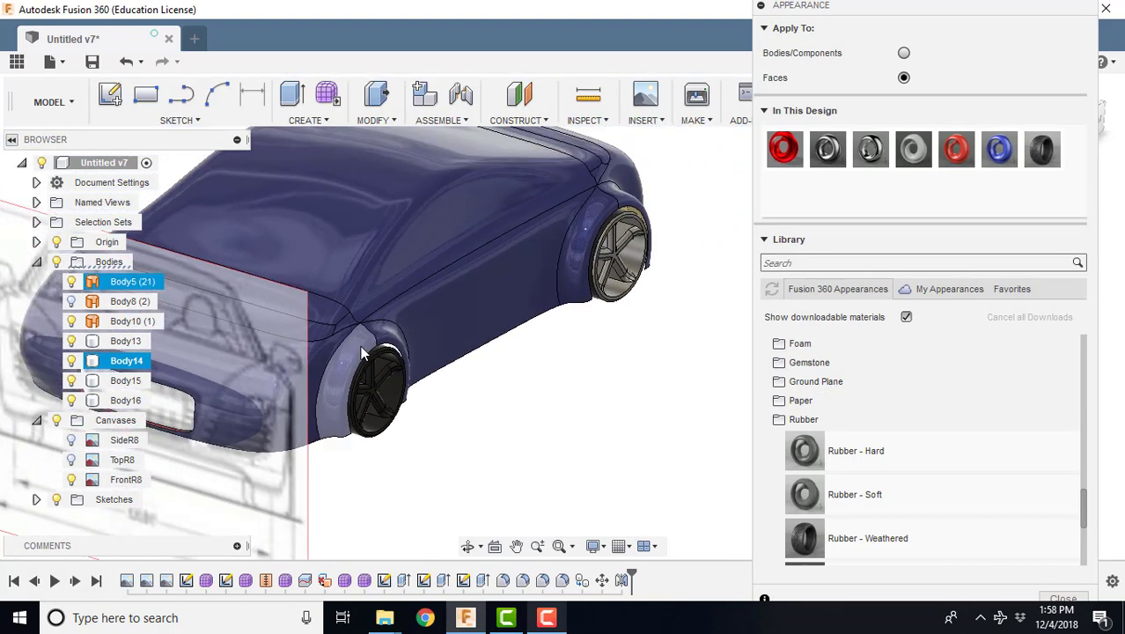
{"action": "middle_click_drag", "start_coordinate": [360, 345], "coordinate": [563, 356], "text": "shift"}
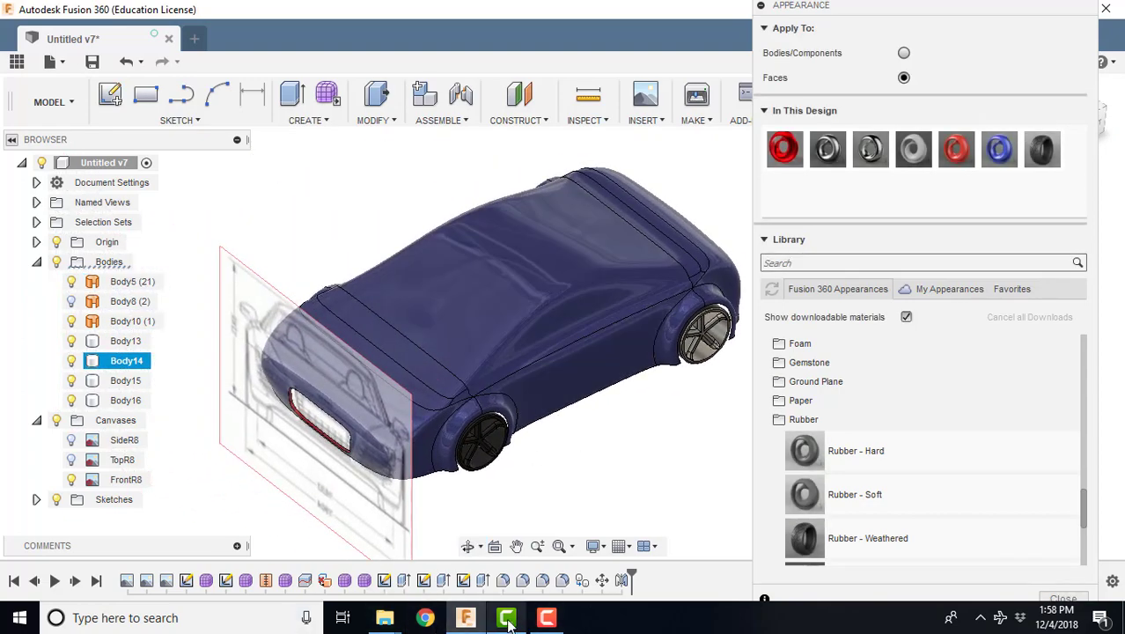